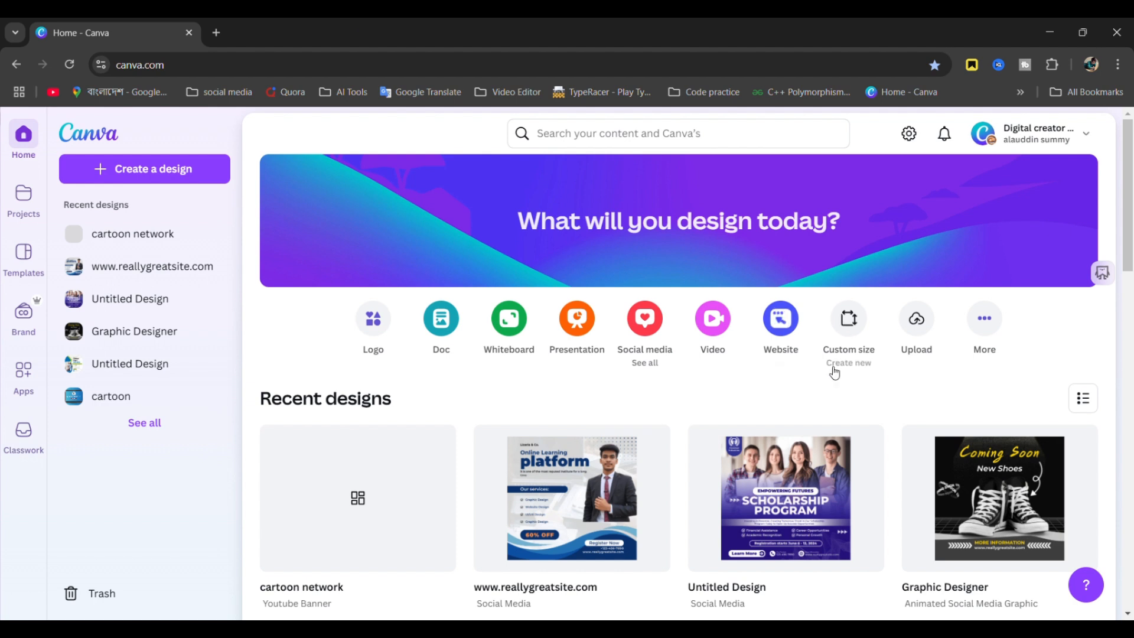
# - Create a new blank Social Media design at 1080 × 1080 px from the Social media sizes
pyautogui.click(642, 329)
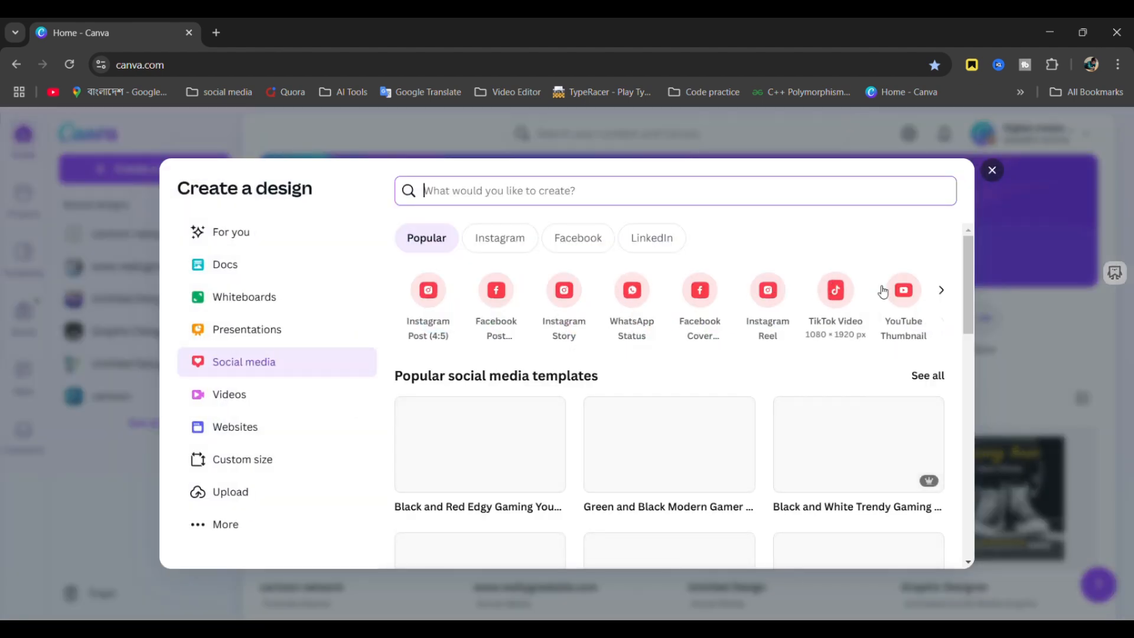
pyautogui.click(943, 291)
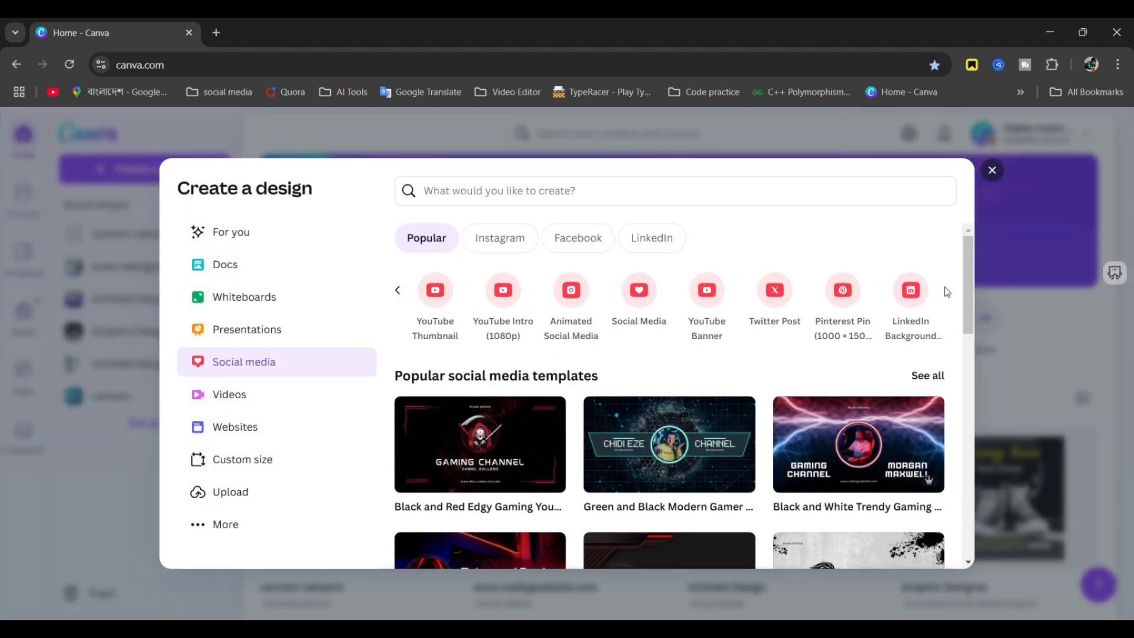
pyautogui.click(652, 314)
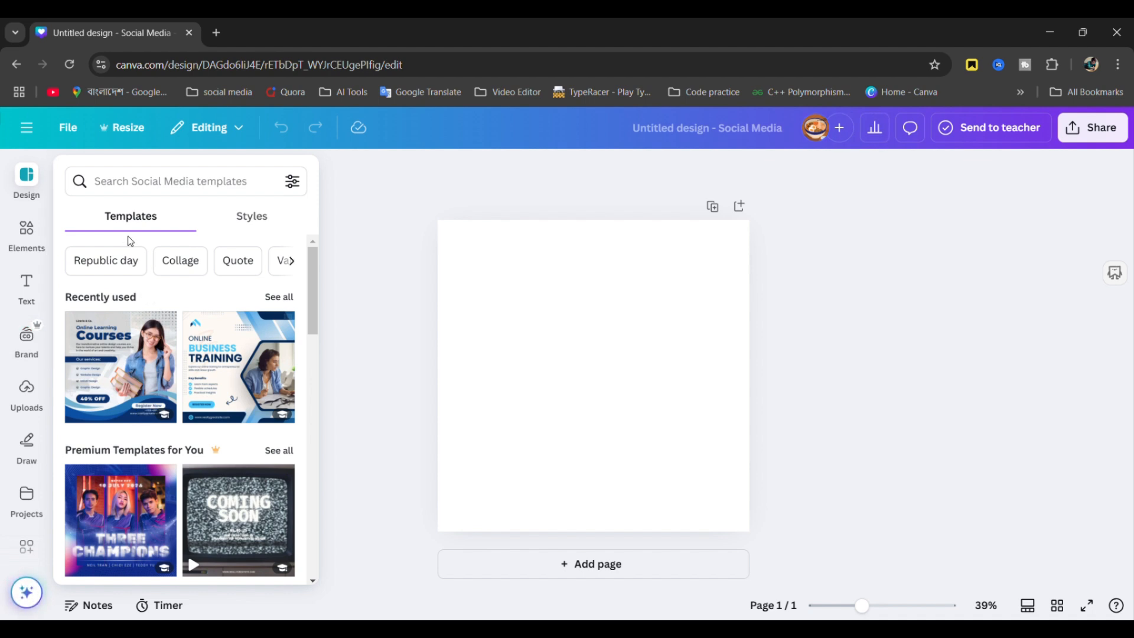
# - Apply the Online Learning Courses template to the page and select the woman's photo
pyautogui.click(116, 374)
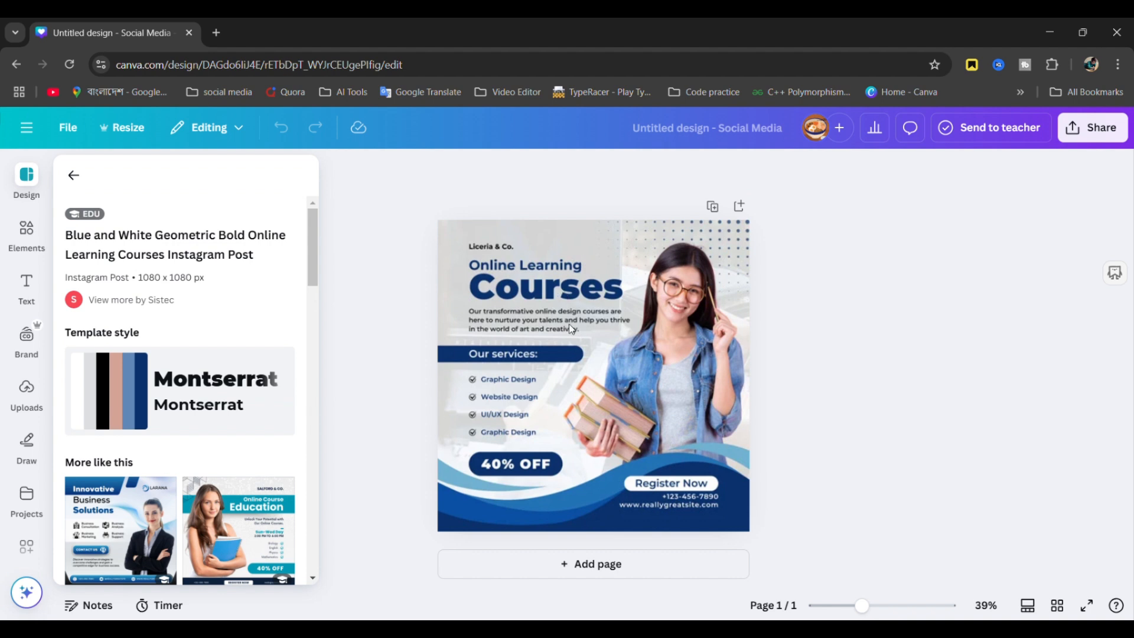
pyautogui.click(605, 355)
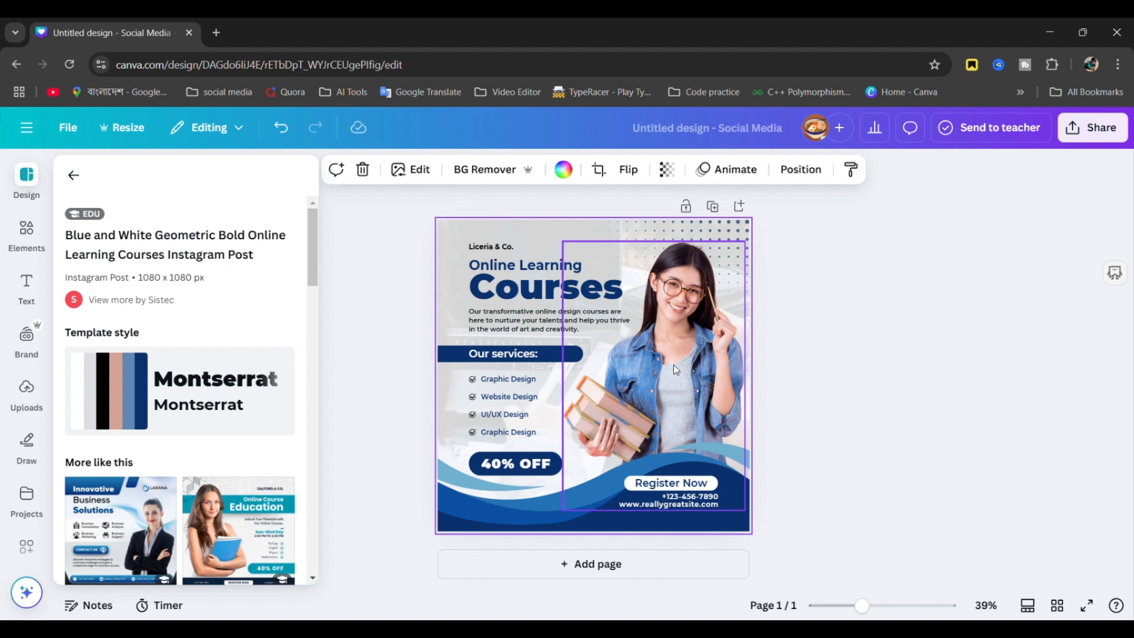
pyautogui.moveTo(718, 322)
pyautogui.mouseDown()
pyautogui.moveTo(762, 313)
pyautogui.moveTo(728, 317)
pyautogui.mouseUp()
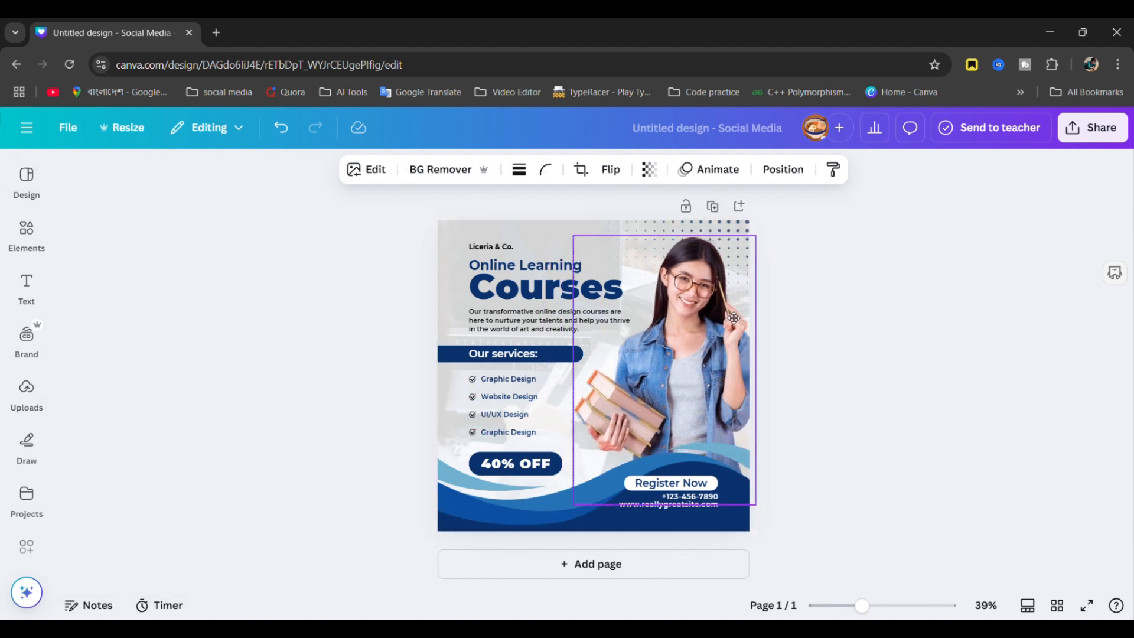
# - Delete the woman's photo and add the uploaded photo of the man in a suit
pyautogui.press('Delete')
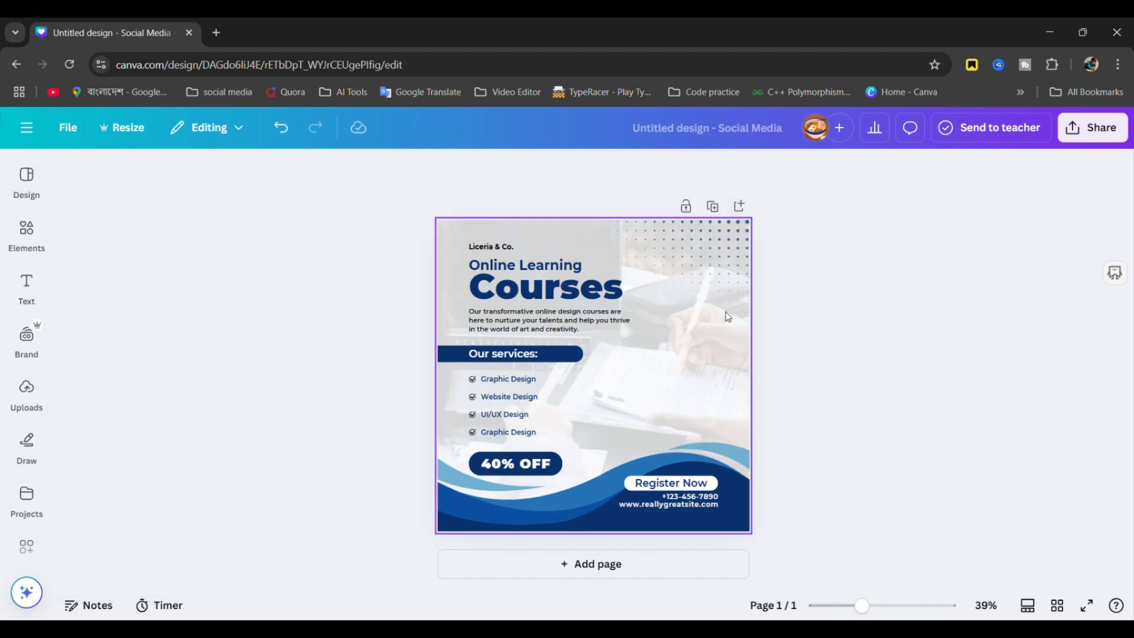
pyautogui.click(28, 393)
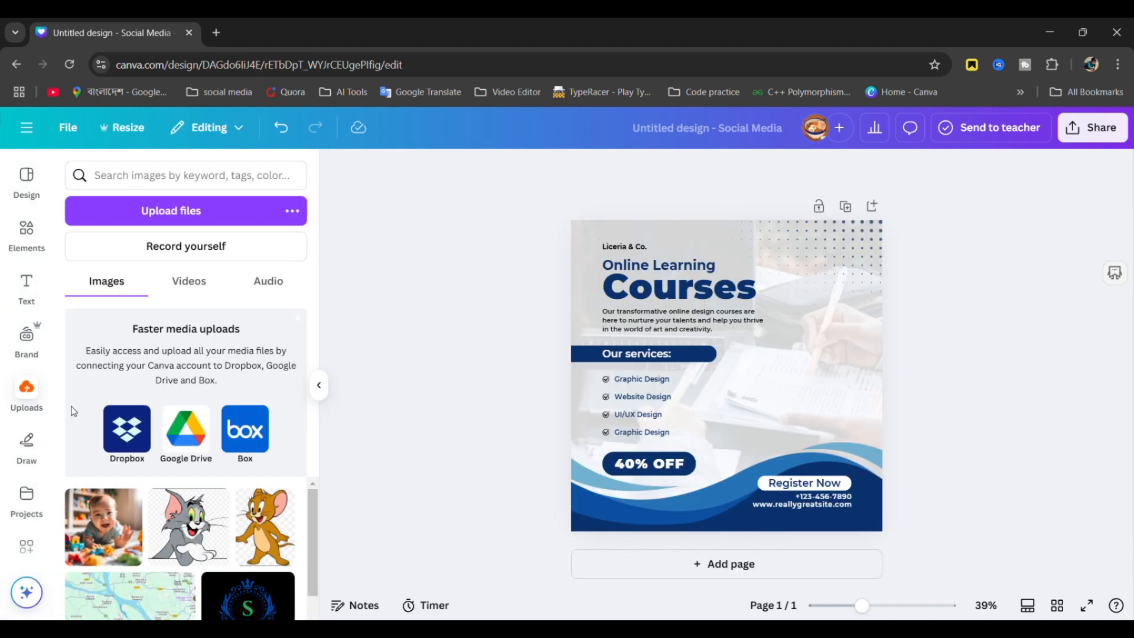
pyautogui.scroll(-3, 179, 577)
pyautogui.scroll(-1, 179, 577)
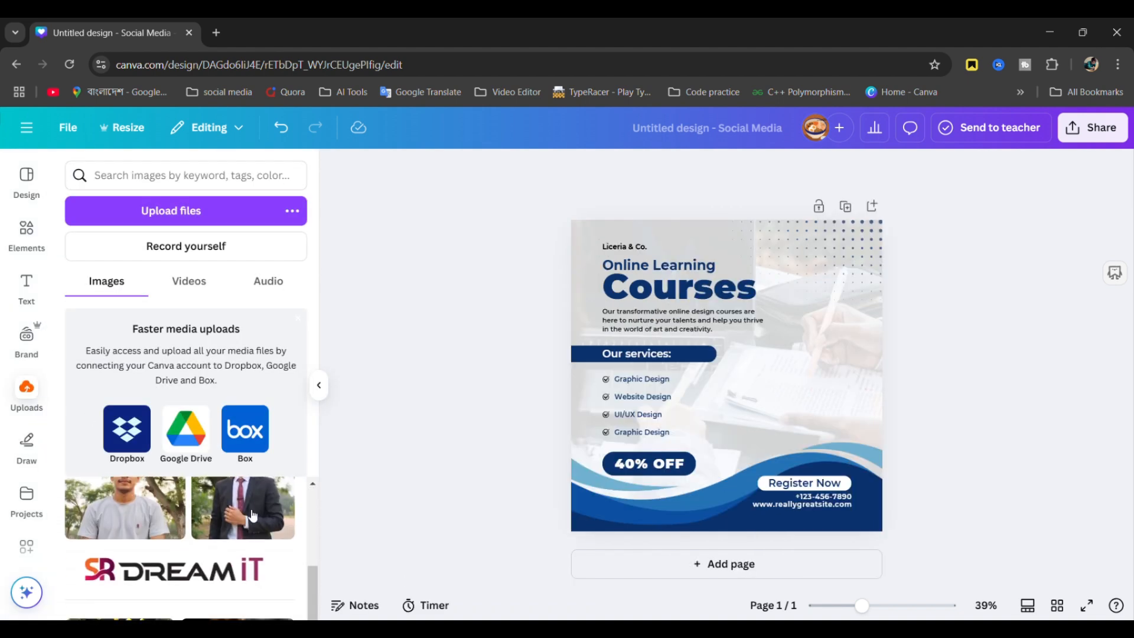
pyautogui.click(270, 506)
# - Remove the suit photo's background and position the cut-out on the right side
pyautogui.moveTo(739, 346); pyautogui.dragTo(821, 334)
pyautogui.click(572, 171)
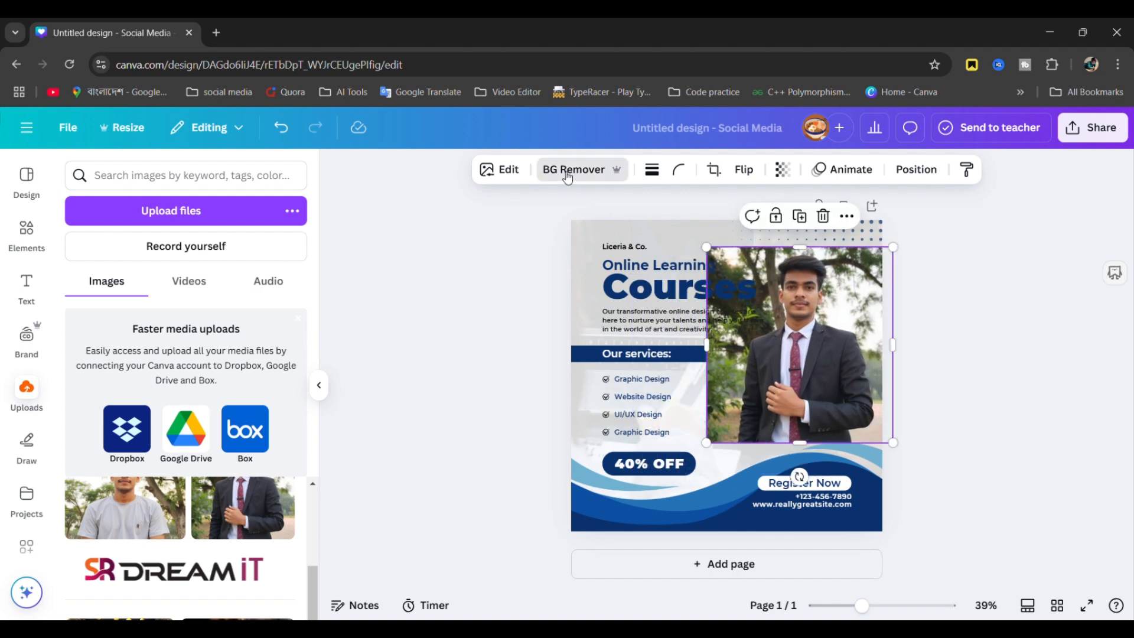
pyautogui.moveTo(842, 357); pyautogui.dragTo(857, 354)
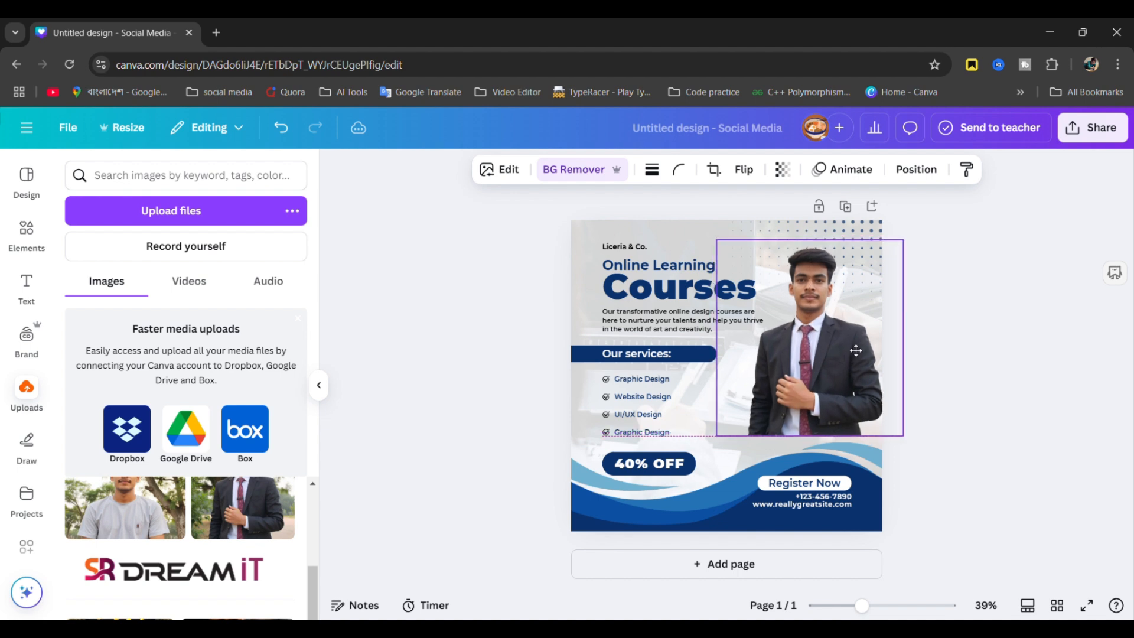
pyautogui.click(992, 344)
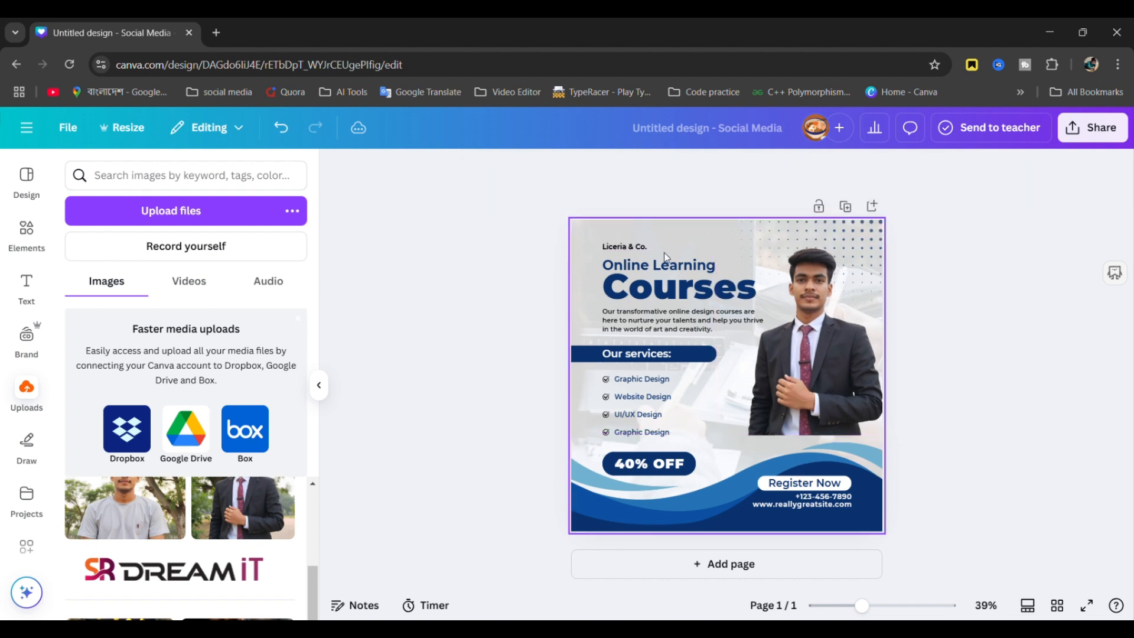
# - Delete the Liceria & Co. text line from the design
pyautogui.click(636, 248)
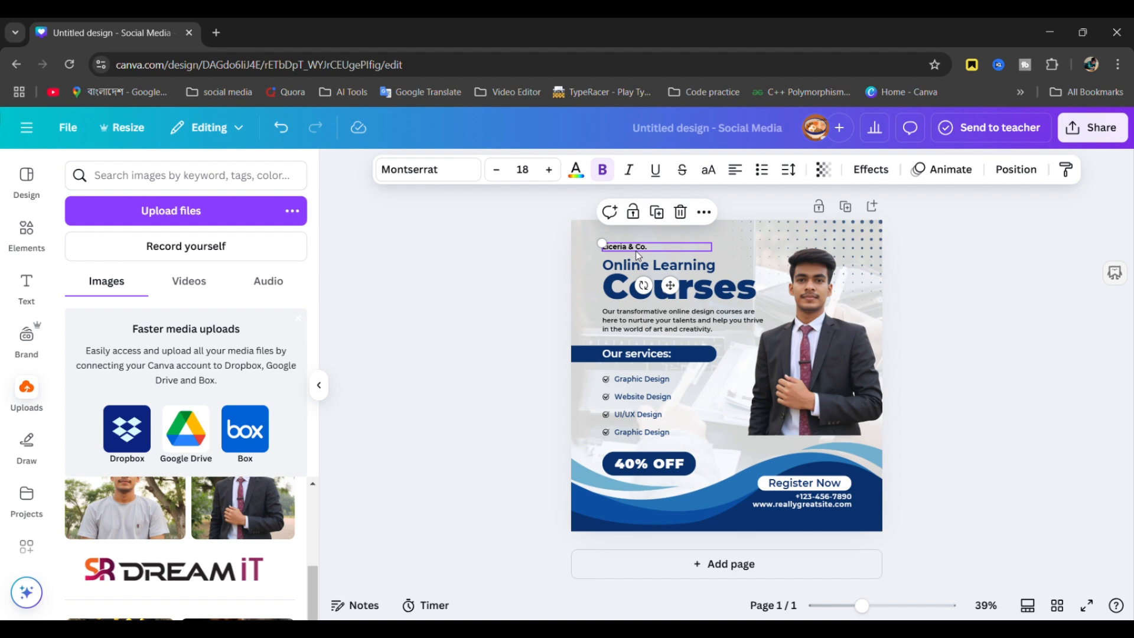
pyautogui.doubleClick(638, 250)
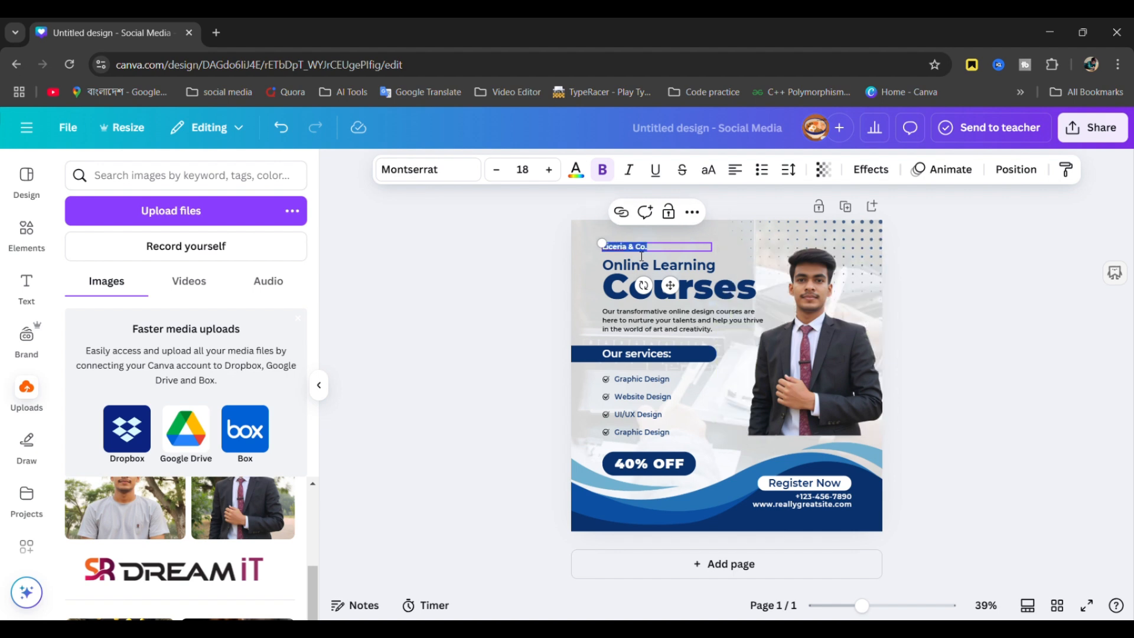
pyautogui.press('BackSpace')
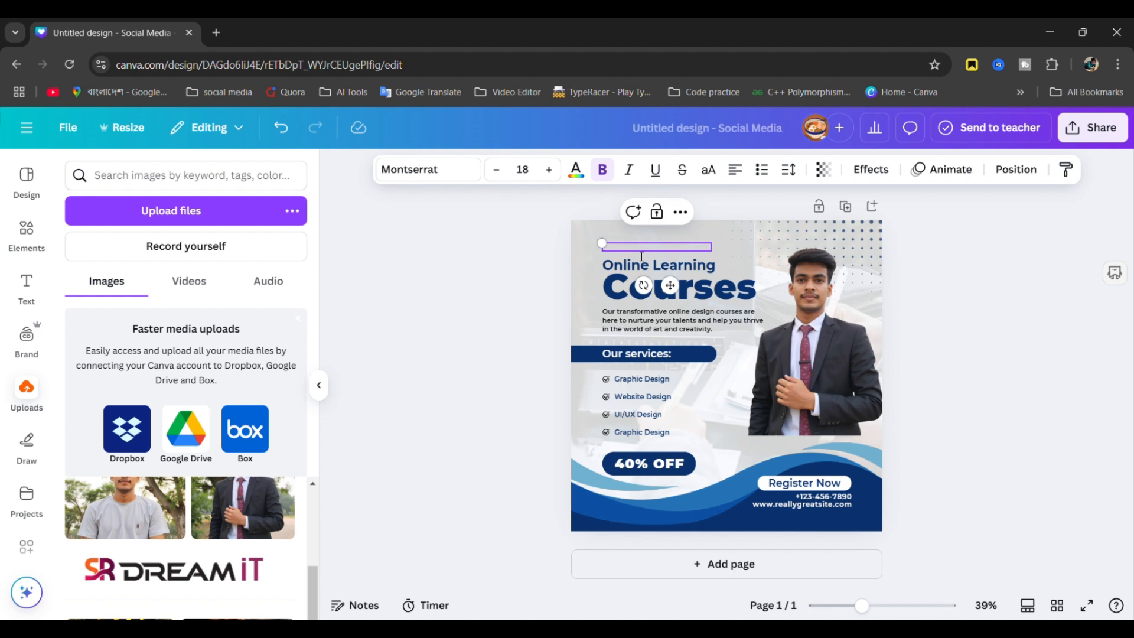
pyautogui.click(978, 242)
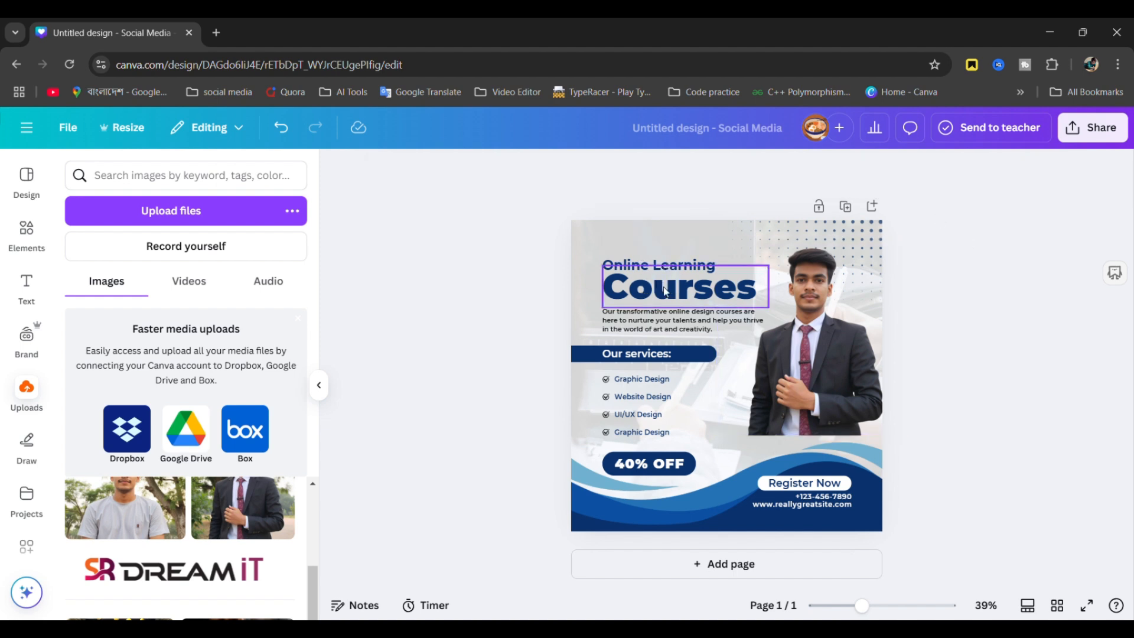
# - Nudge the Courses heading slightly down and shift the Register Now text right
pyautogui.moveTo(648, 285)
pyautogui.mouseDown()
pyautogui.moveTo(715, 381)
pyautogui.moveTo(823, 310)
pyautogui.moveTo(644, 290)
pyautogui.mouseUp()
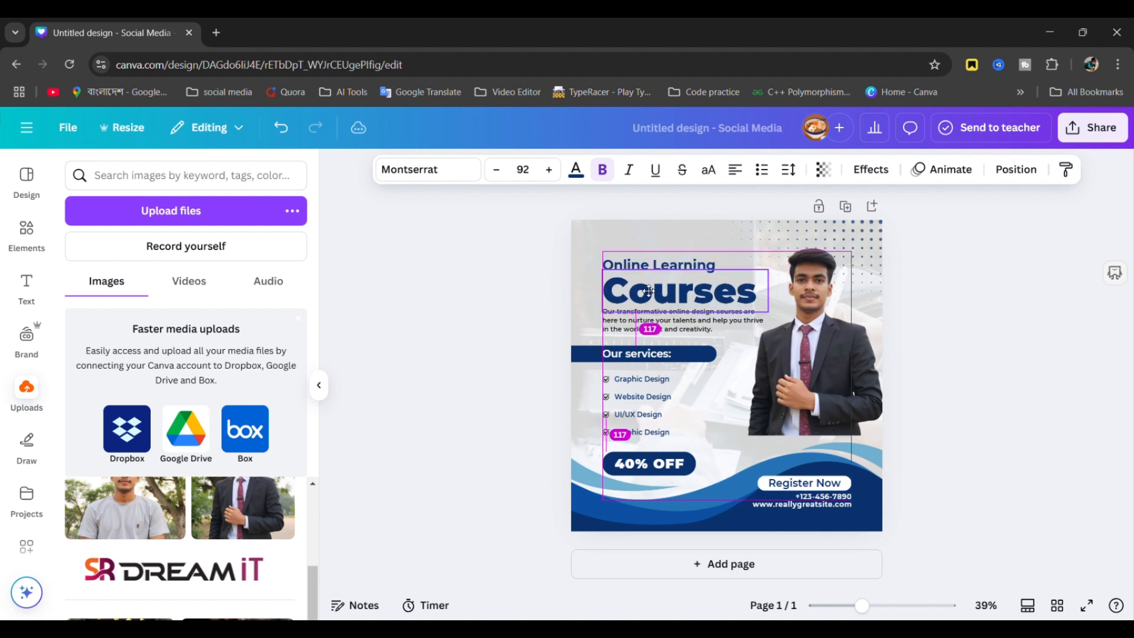
pyautogui.click(905, 272)
pyautogui.click(803, 483)
pyautogui.moveTo(803, 483)
pyautogui.mouseDown()
pyautogui.moveTo(798, 449)
pyautogui.moveTo(822, 487)
pyautogui.mouseUp()
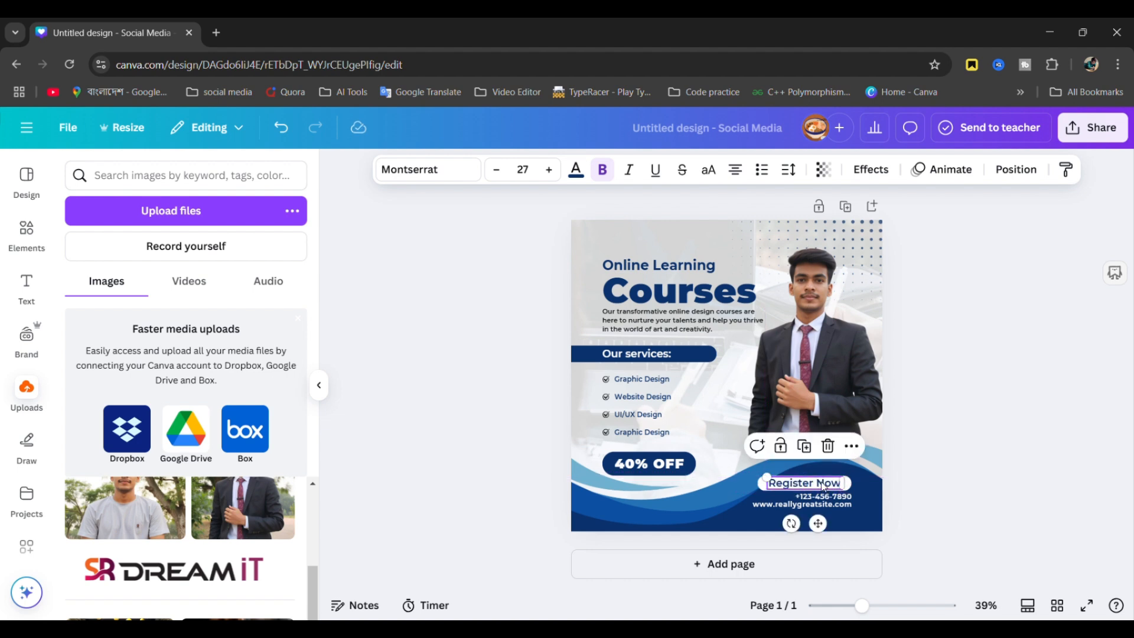
# - Change the discount text from 40% OFF to 60% OFF
pyautogui.click(626, 465)
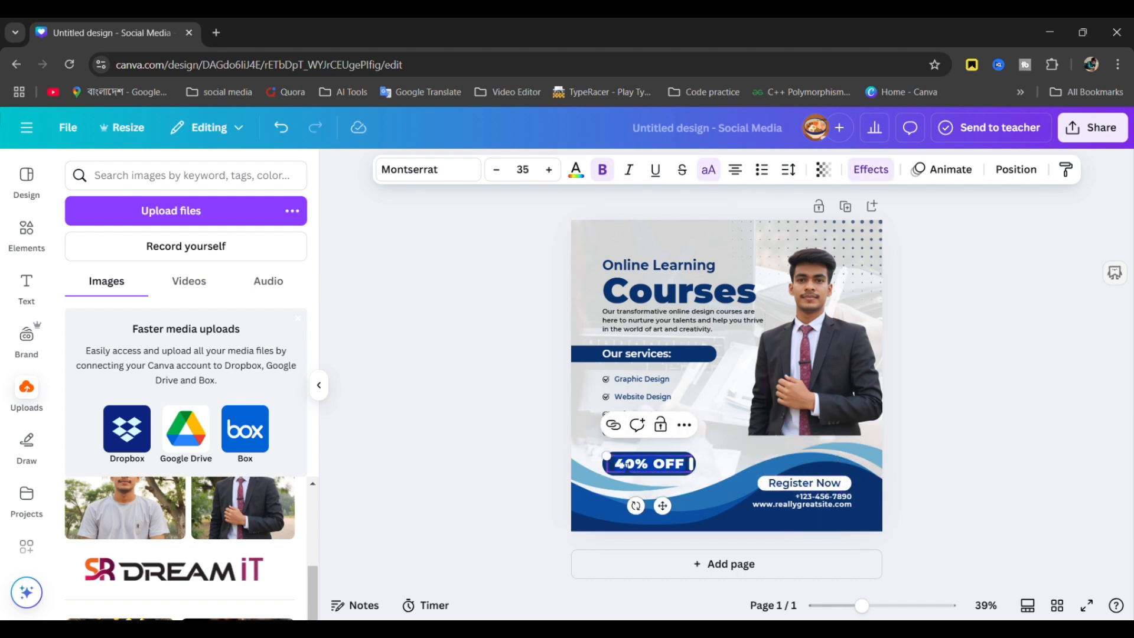
pyautogui.click(626, 464)
pyautogui.press('BackSpace')
pyautogui.write('6')
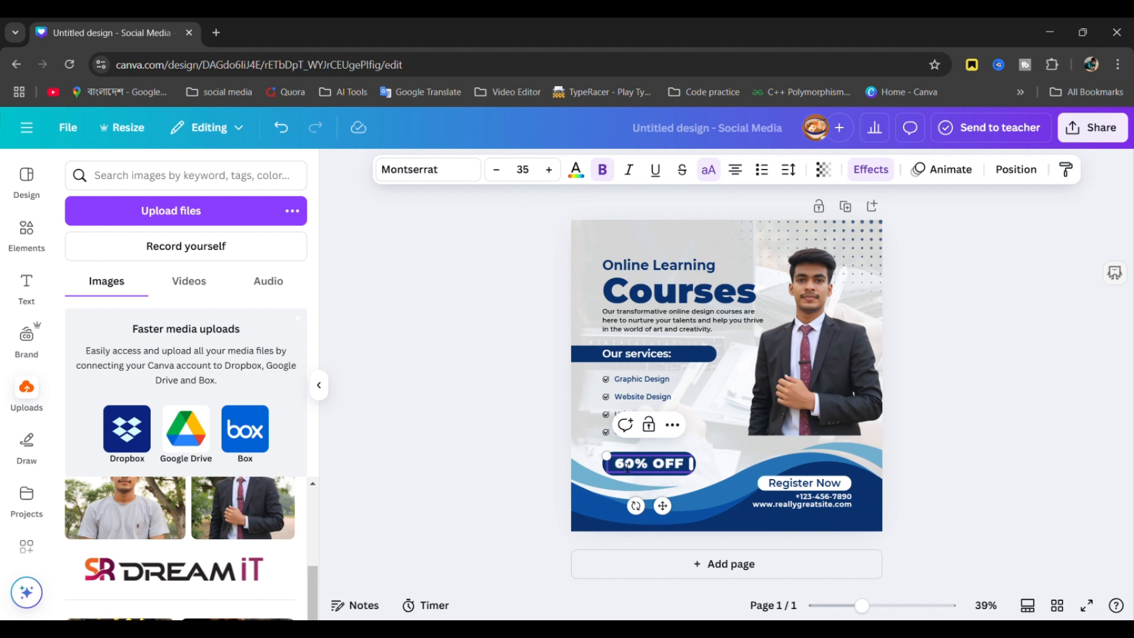
pyautogui.press('Escape')
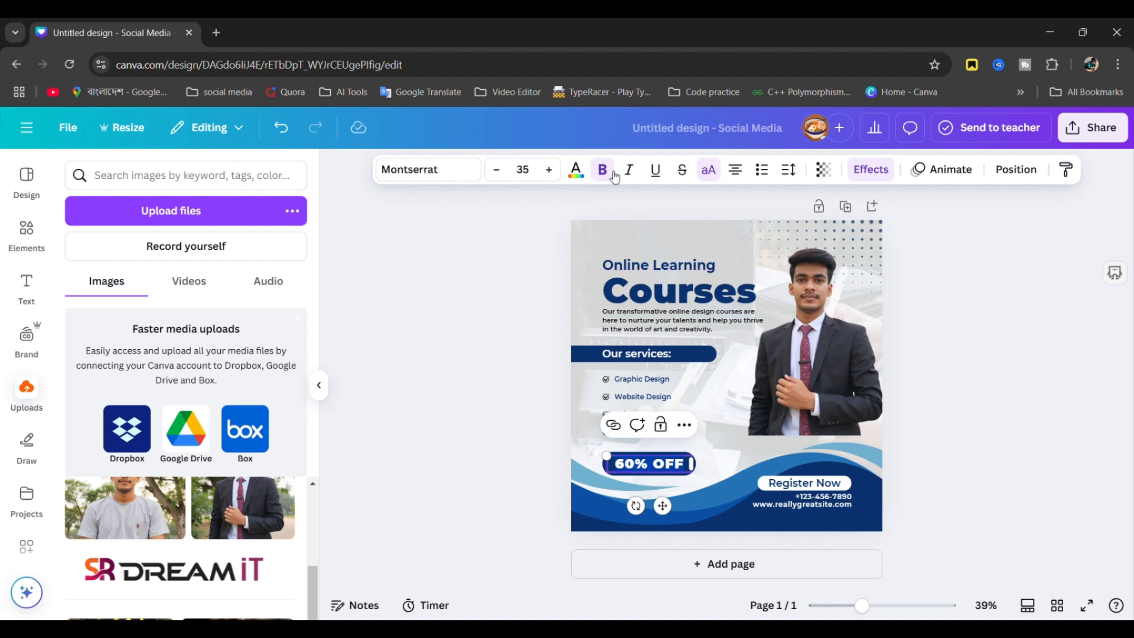
# - Recolour the 60% OFF discount text from white to orange
pyautogui.click(576, 170)
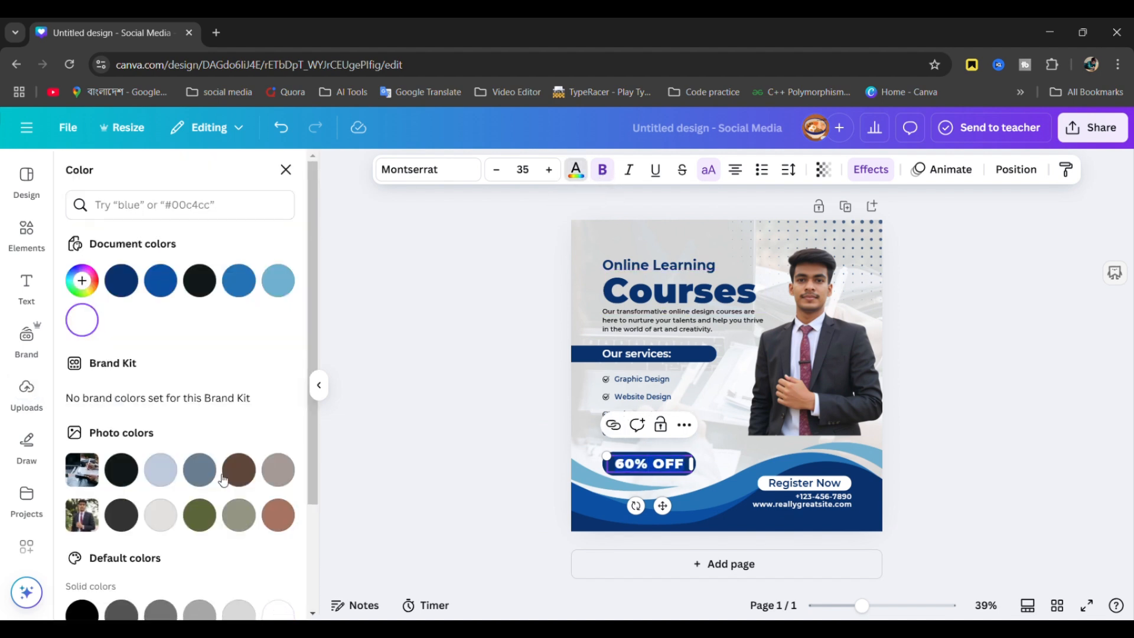
pyautogui.scroll(-3, 219, 478)
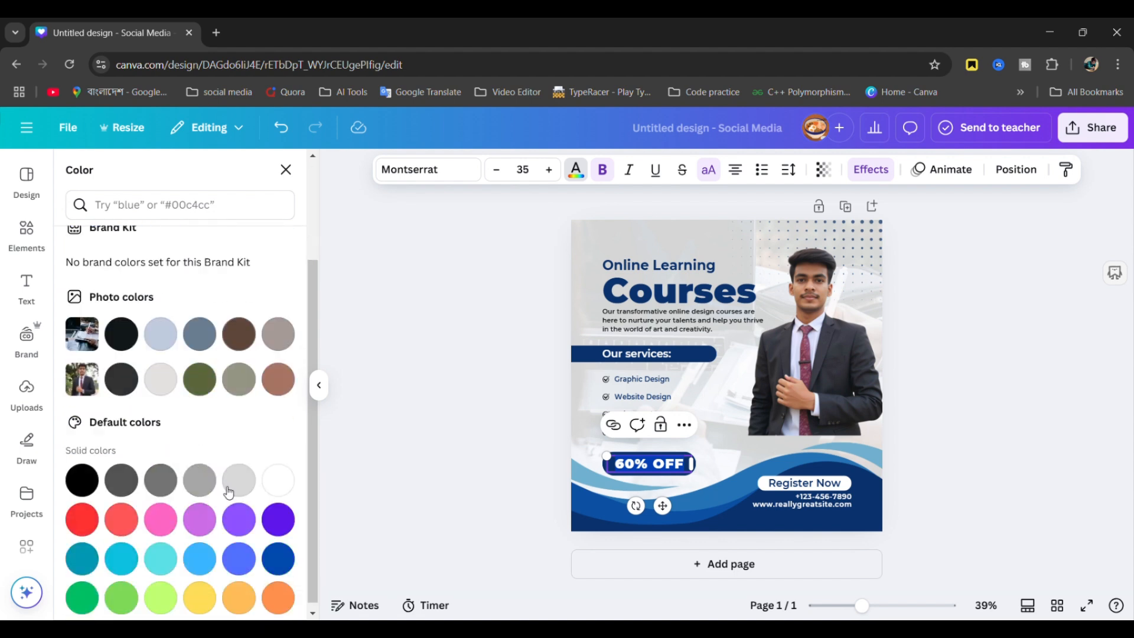
pyautogui.click(278, 591)
pyautogui.click(909, 388)
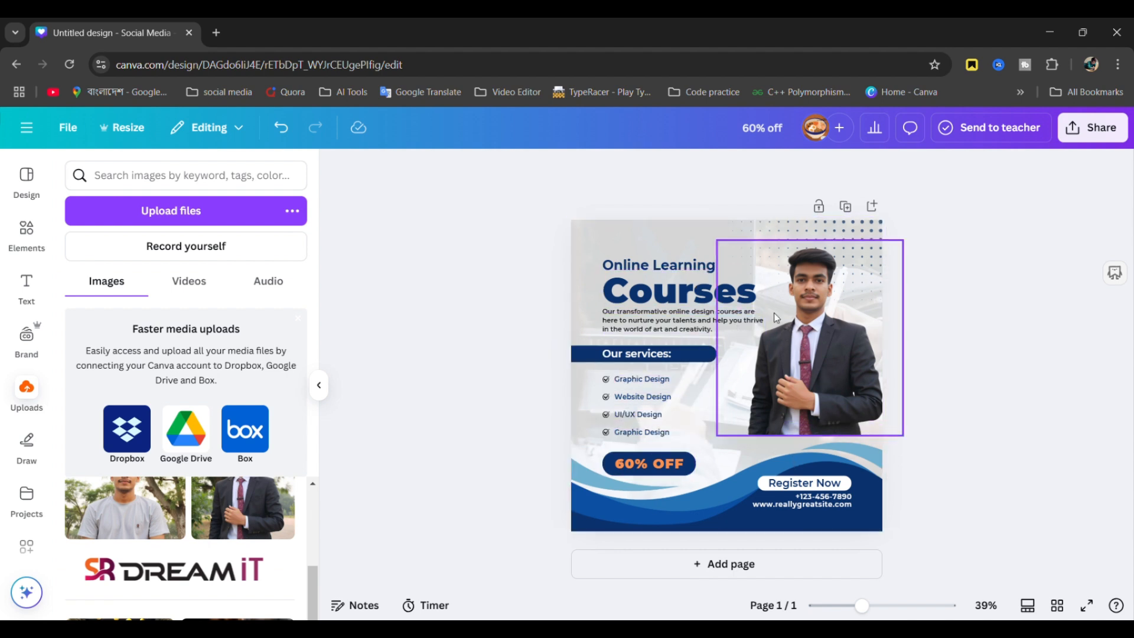
# - Replace the page with the Business Automation Tools template from similar templates
pyautogui.click(26, 177)
pyautogui.scroll(-5, 249, 482)
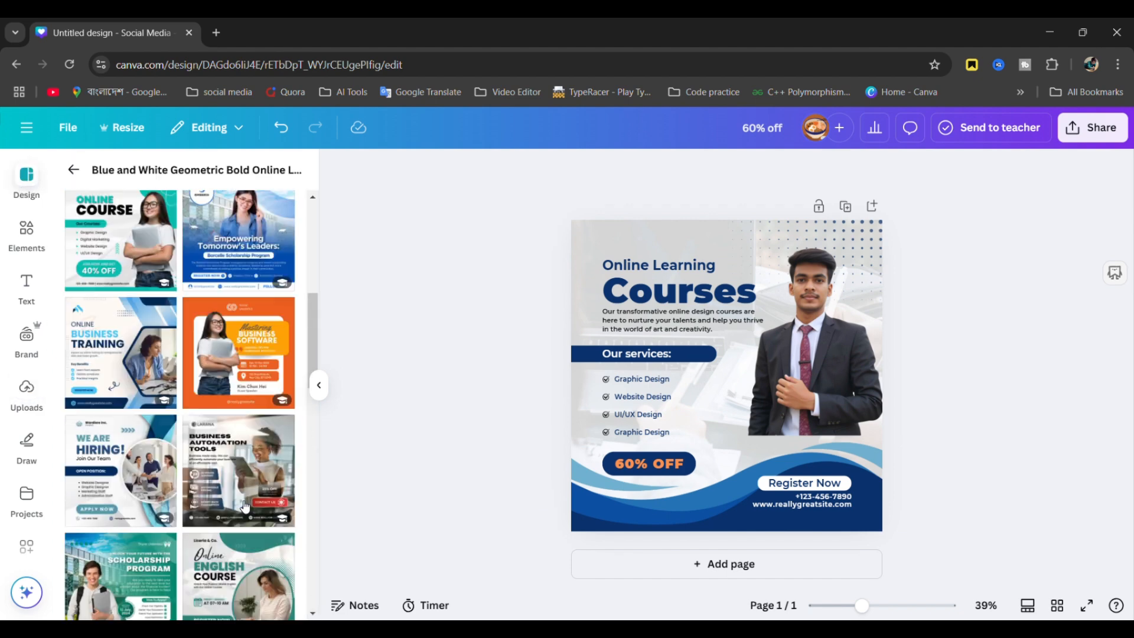
pyautogui.click(225, 445)
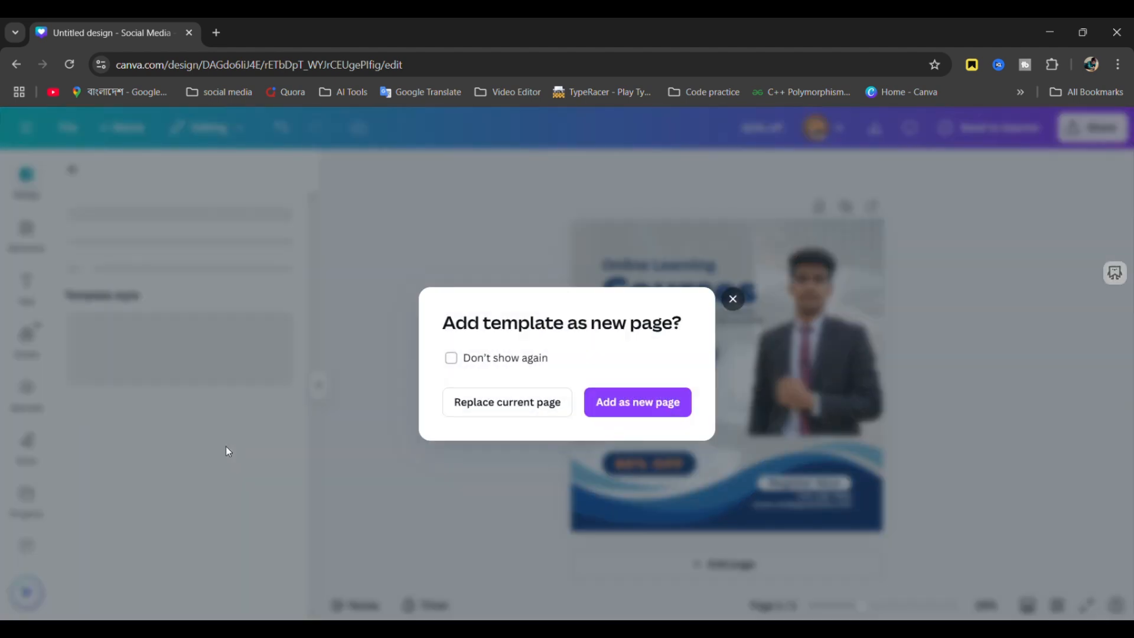
pyautogui.click(543, 401)
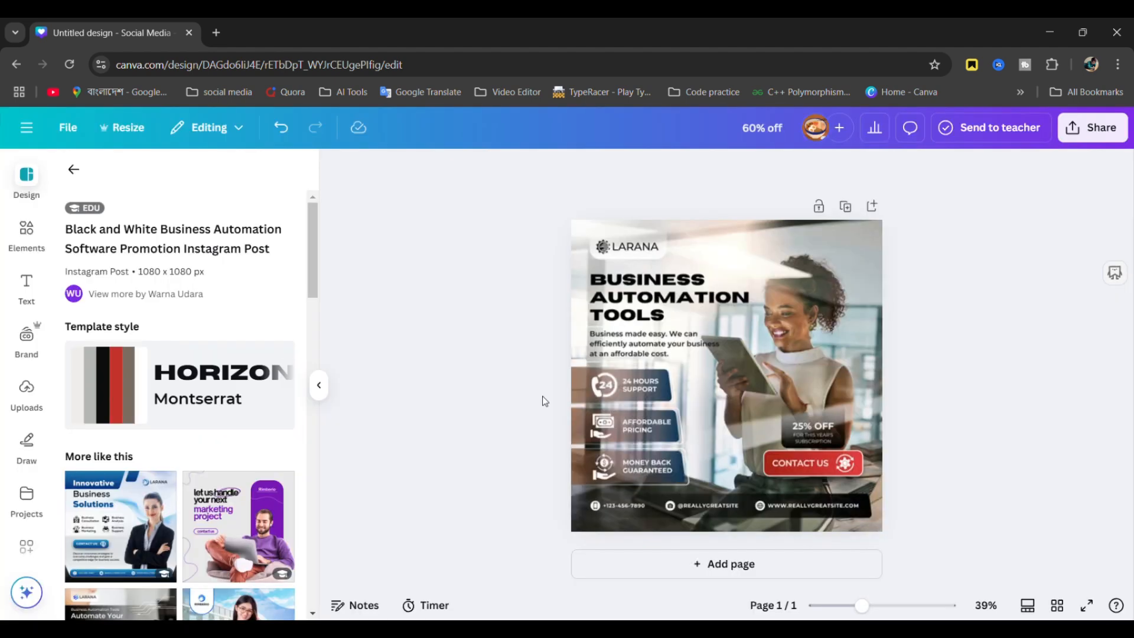
pyautogui.click(761, 344)
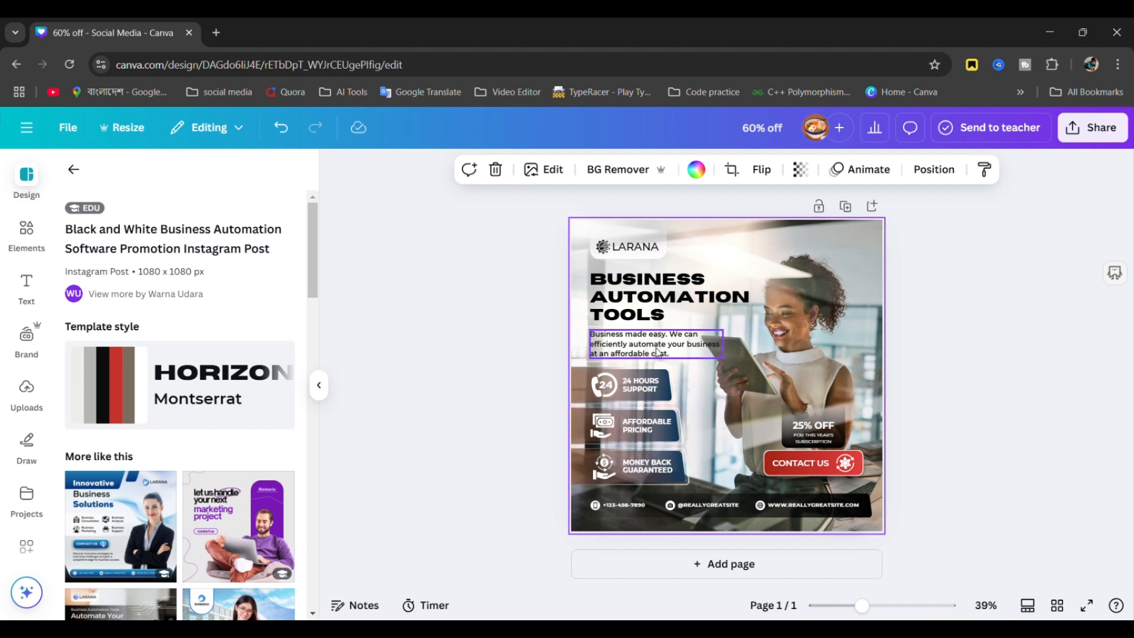
# - Try the Website Development template, then switch to the purple Social Media Marketing Agency template
pyautogui.scroll(-3, 125, 528)
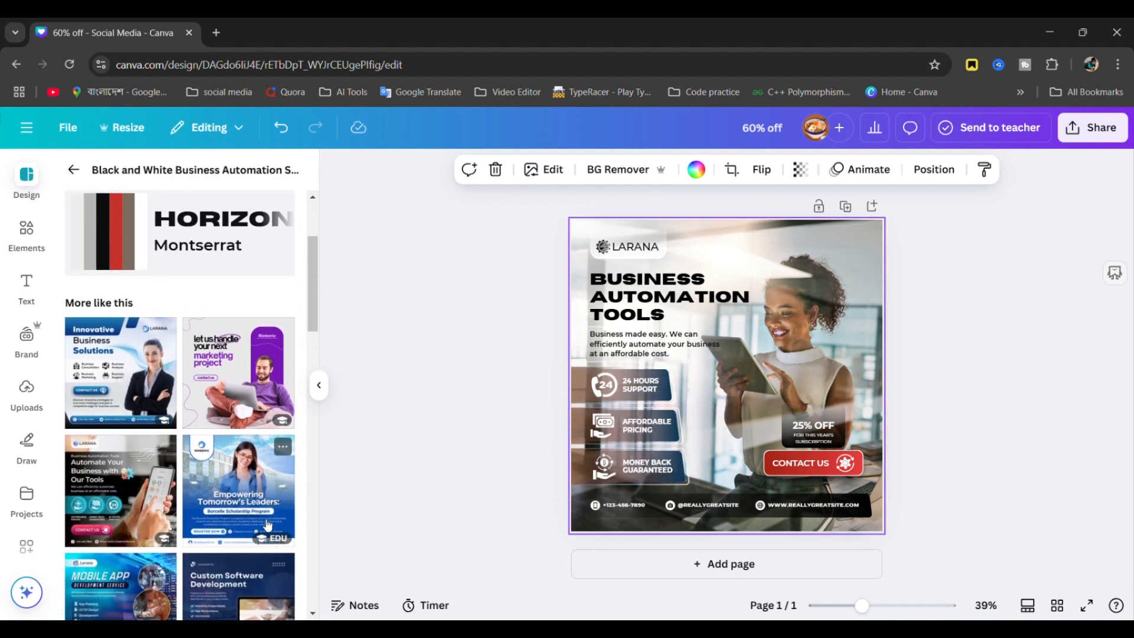
pyautogui.scroll(-3, 206, 536)
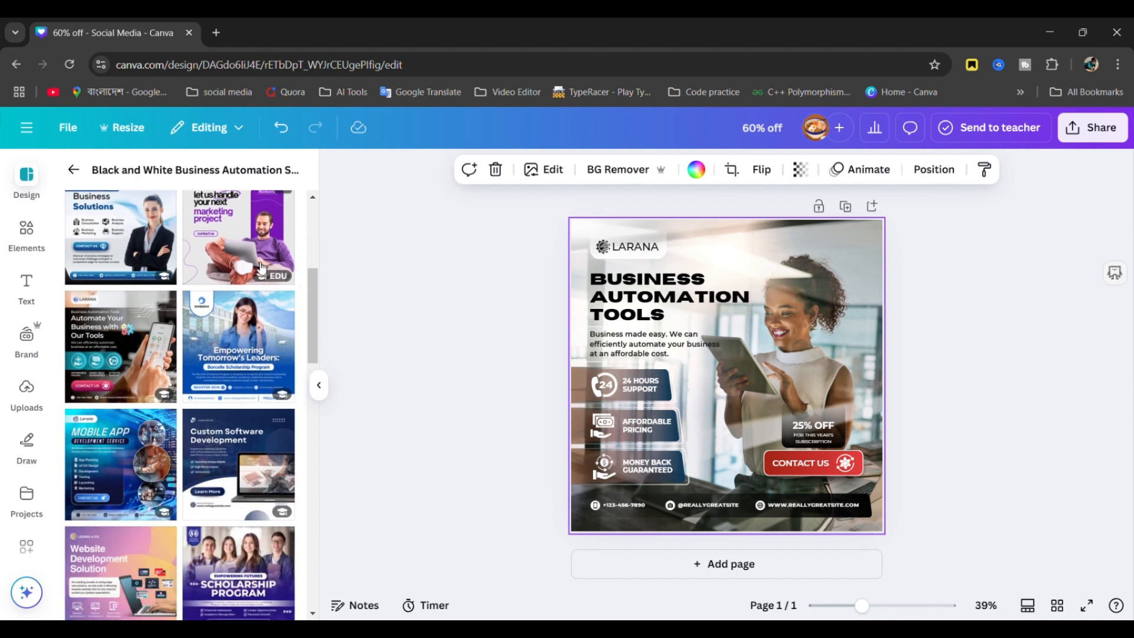
pyautogui.scroll(-5, 206, 531)
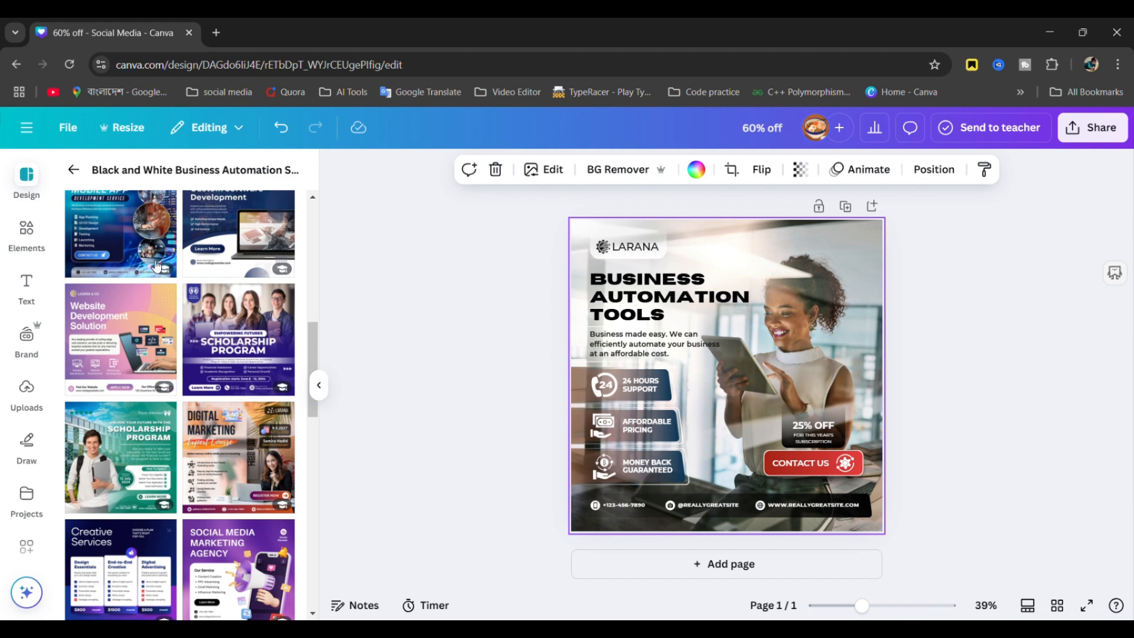
pyautogui.click(124, 341)
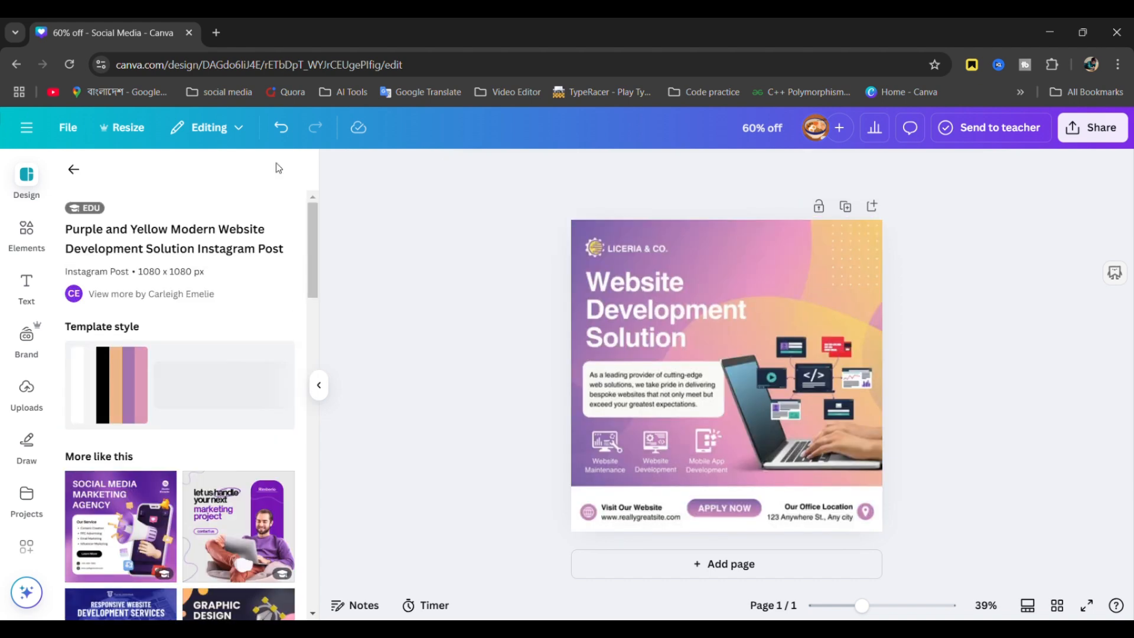
pyautogui.scroll(-3, 213, 523)
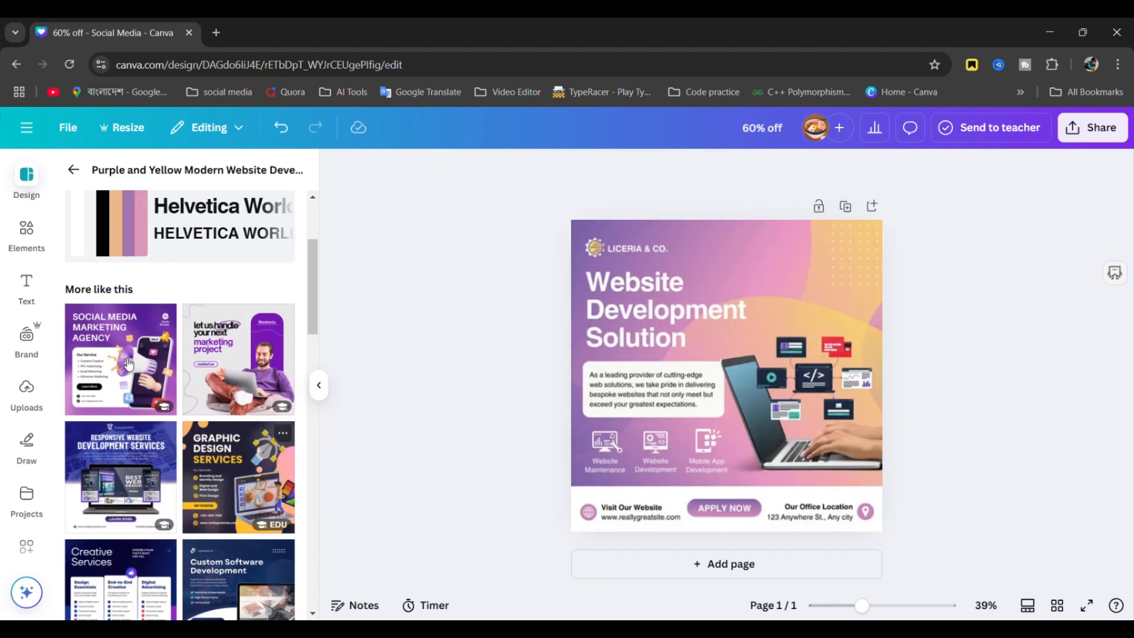
pyautogui.click(108, 384)
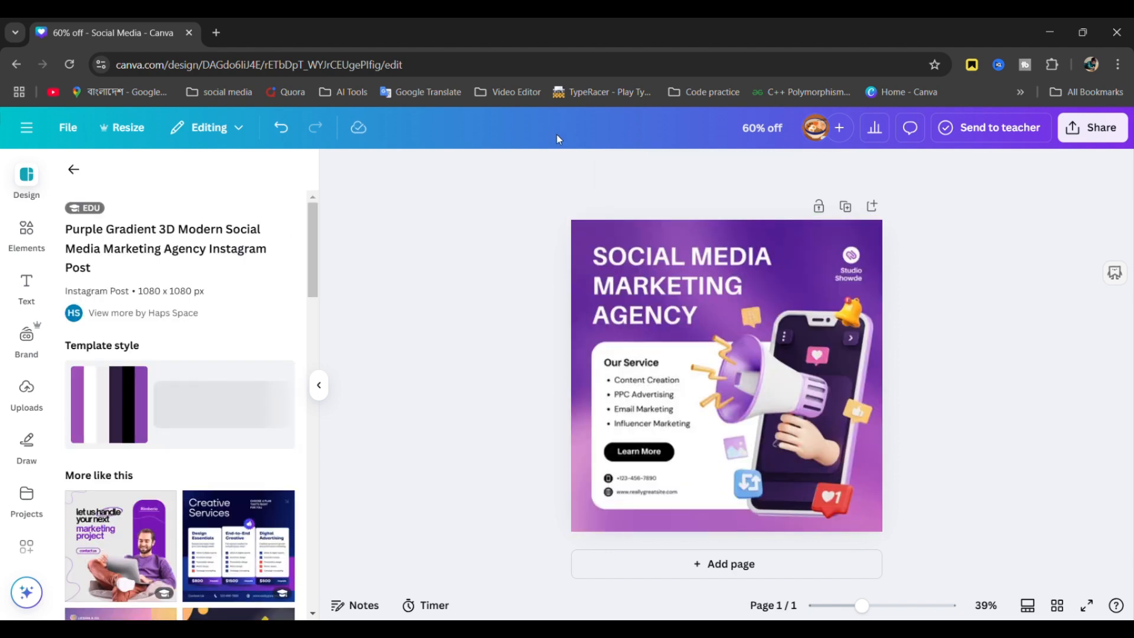
pyautogui.click(707, 342)
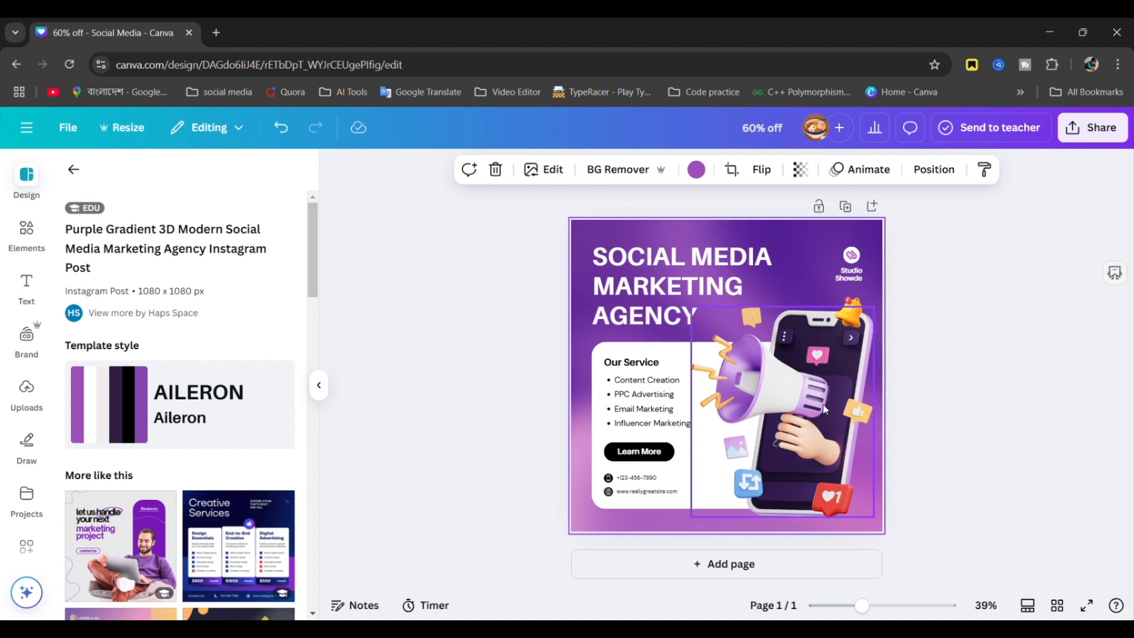
# - Nudge the phone-and-megaphone illustration up, browse Recently used elements, and select the title
pyautogui.moveTo(821, 369); pyautogui.dragTo(827, 337)
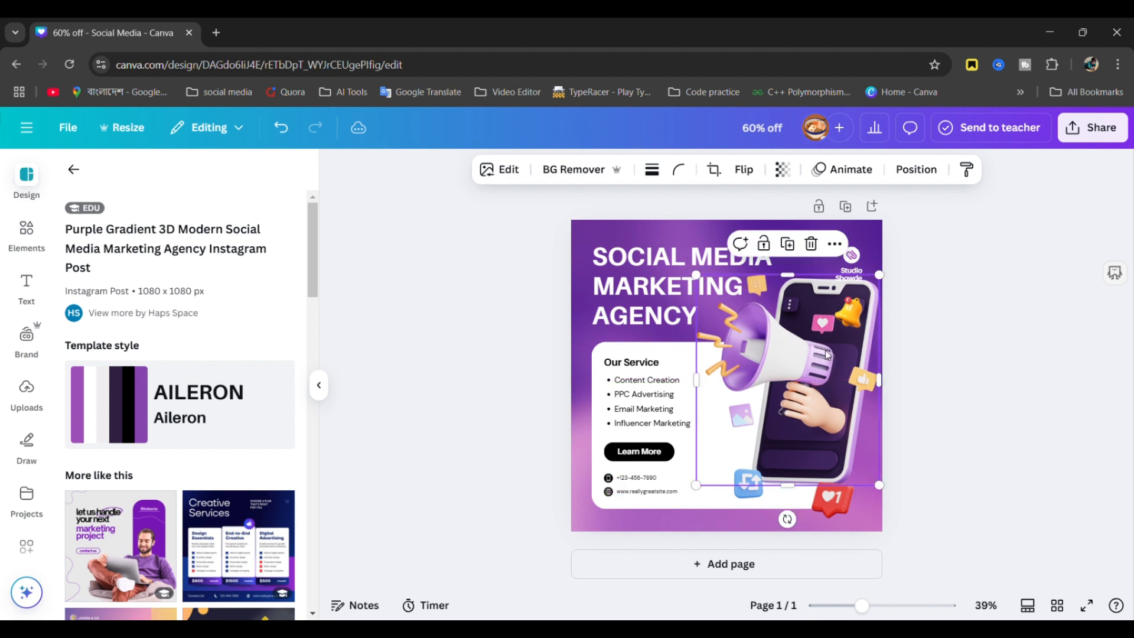
pyautogui.click(27, 236)
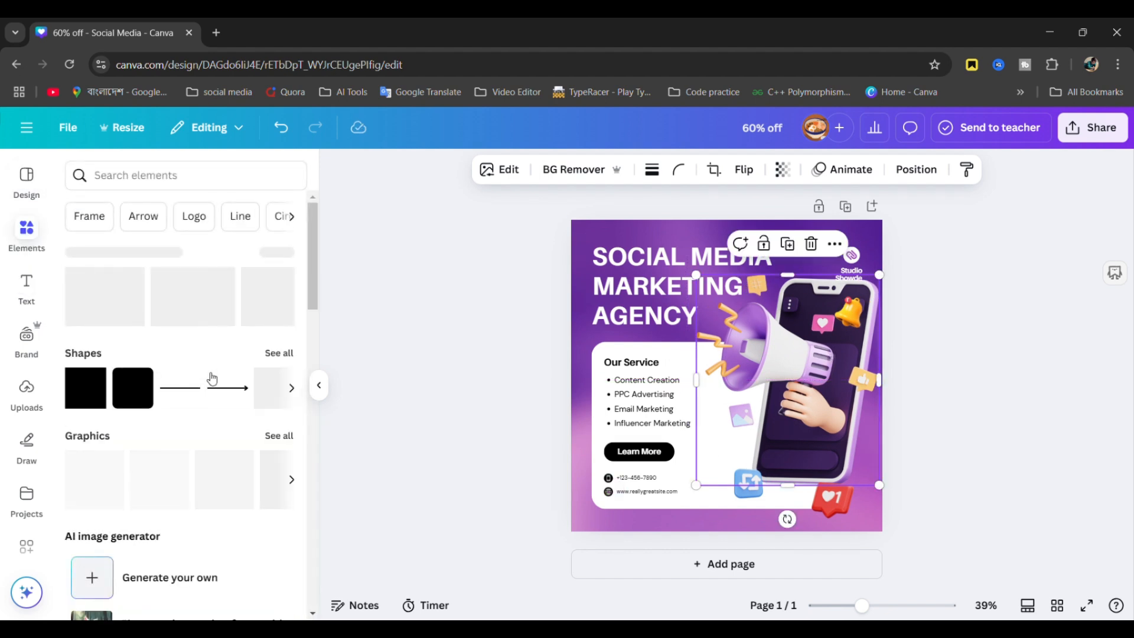
pyautogui.scroll(-1, 184, 413)
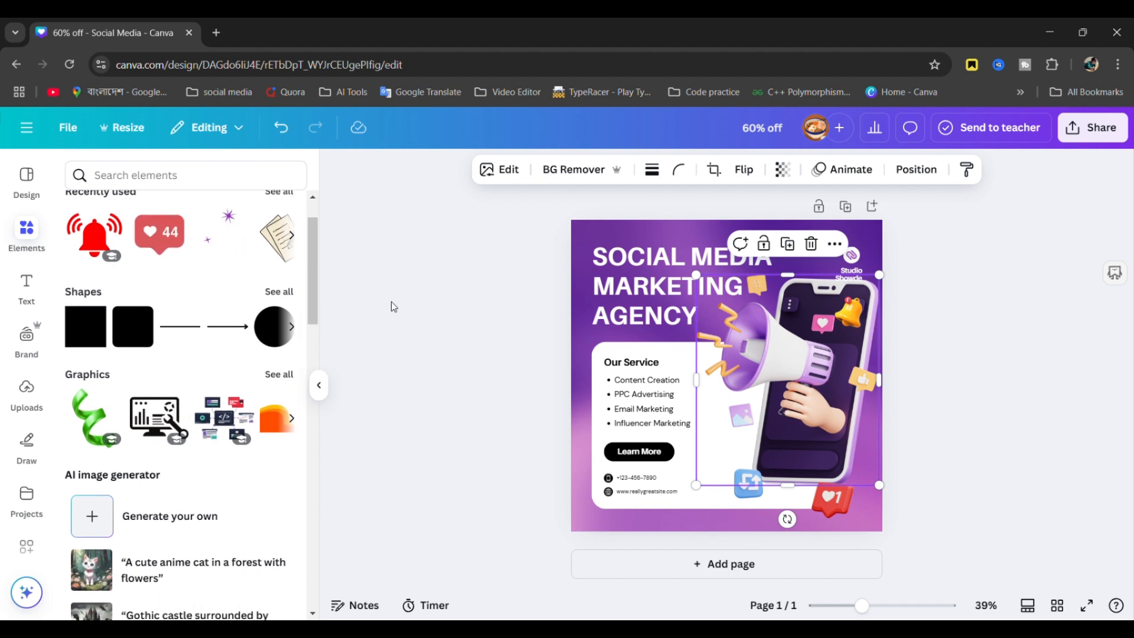
pyautogui.scroll(1, 176, 291)
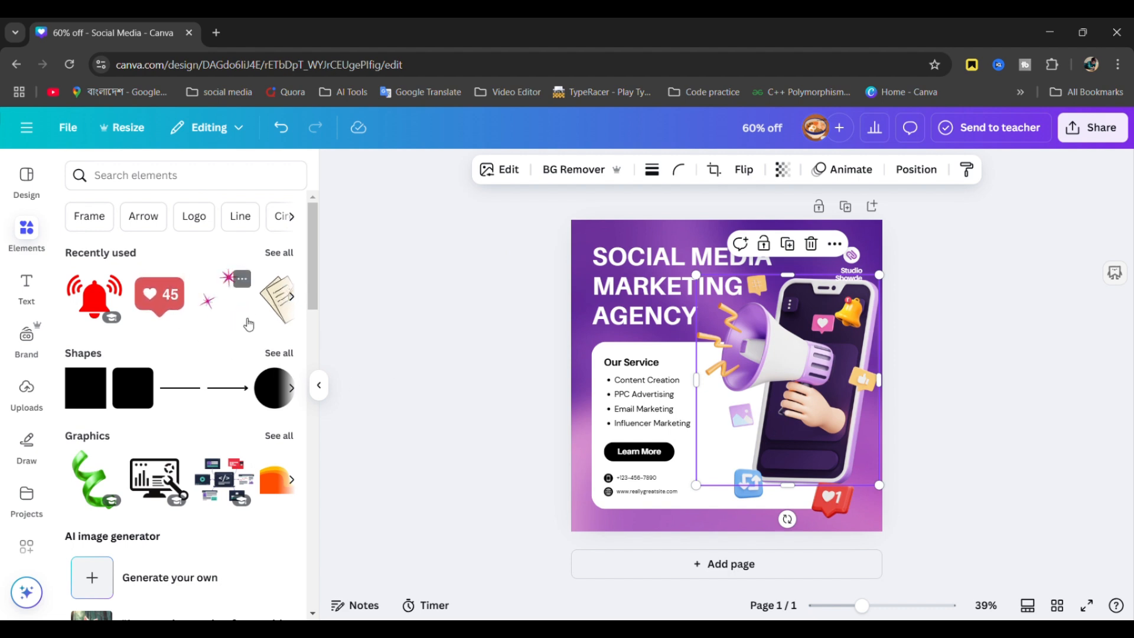
pyautogui.hscroll(5, 204, 309)
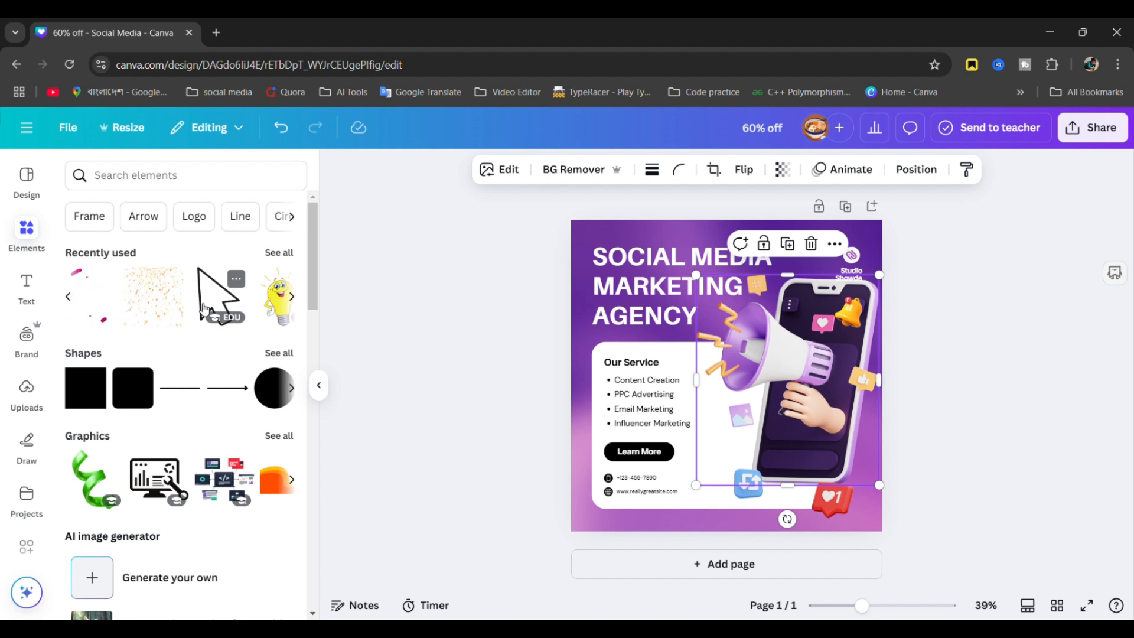
pyautogui.click(461, 381)
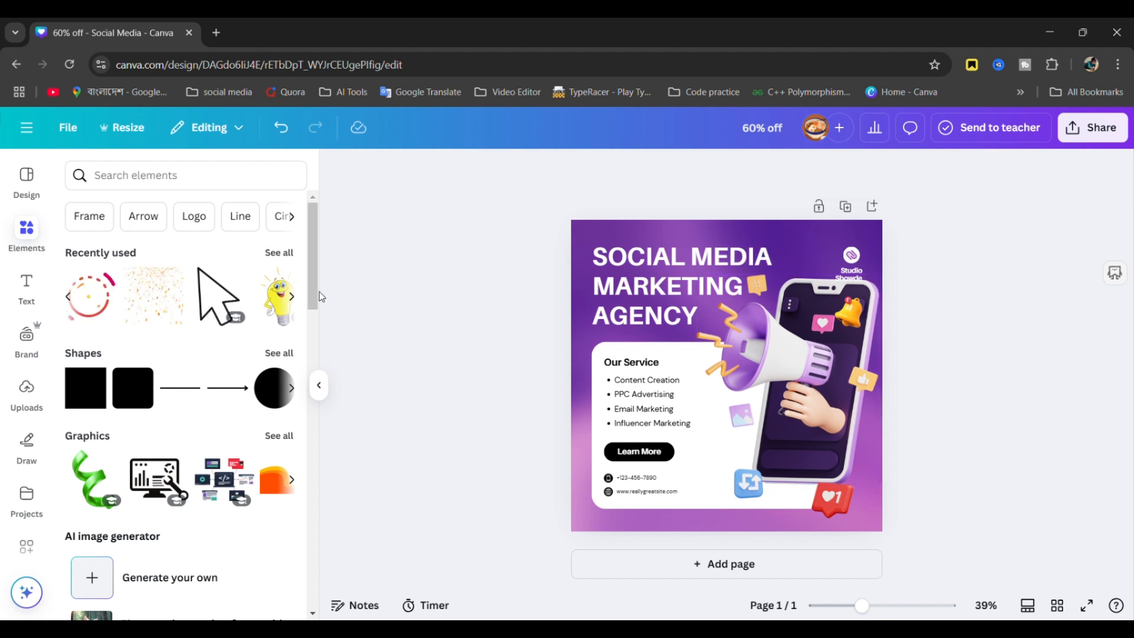
pyautogui.click(665, 305)
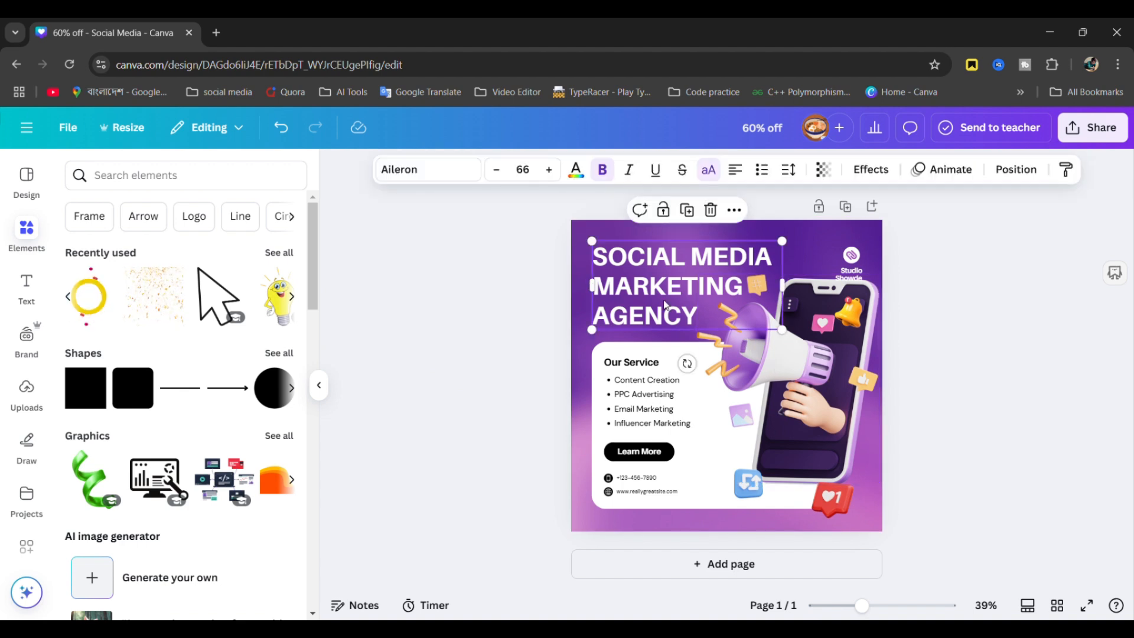
# - Give the SOCIAL MEDIA MARKETING AGENCY title the Ascend animation
pyautogui.click(930, 172)
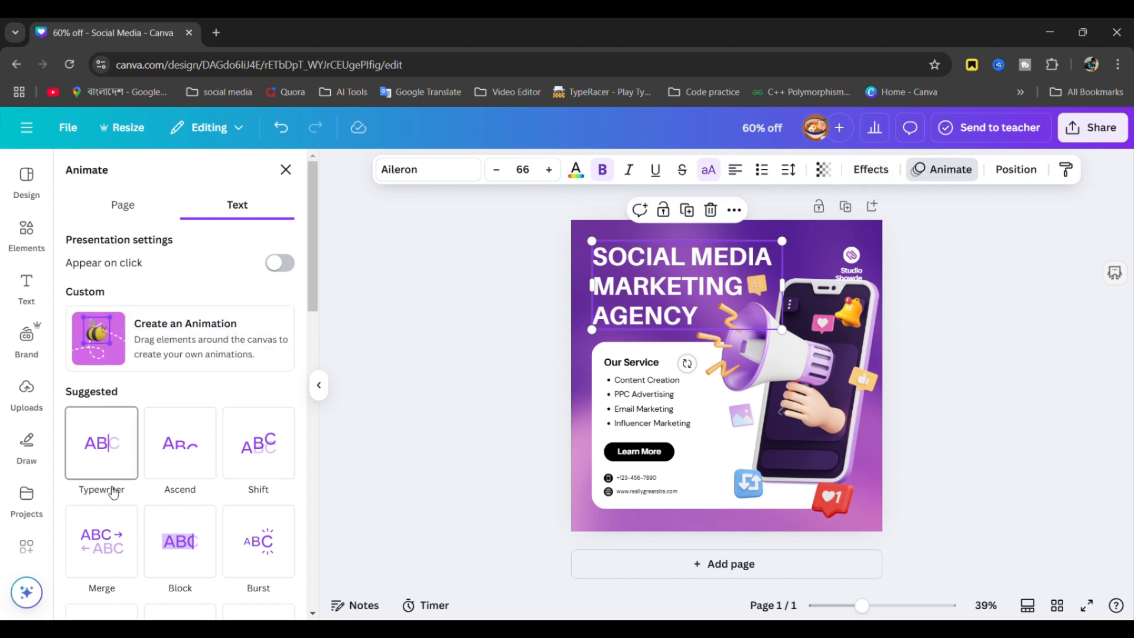
pyautogui.click(185, 439)
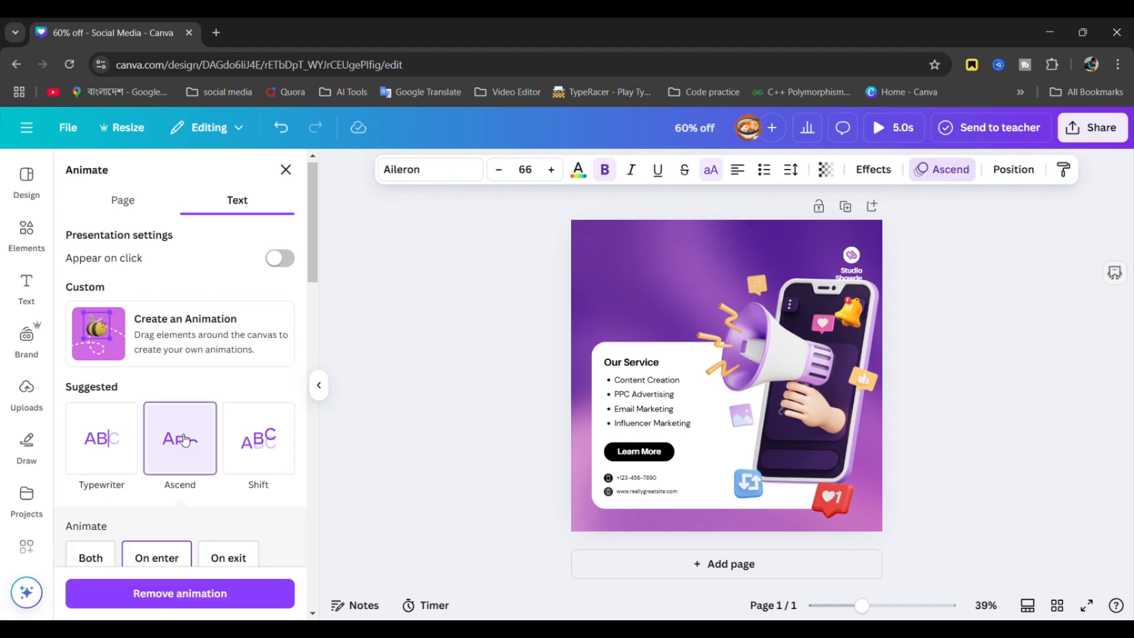
pyautogui.click(639, 404)
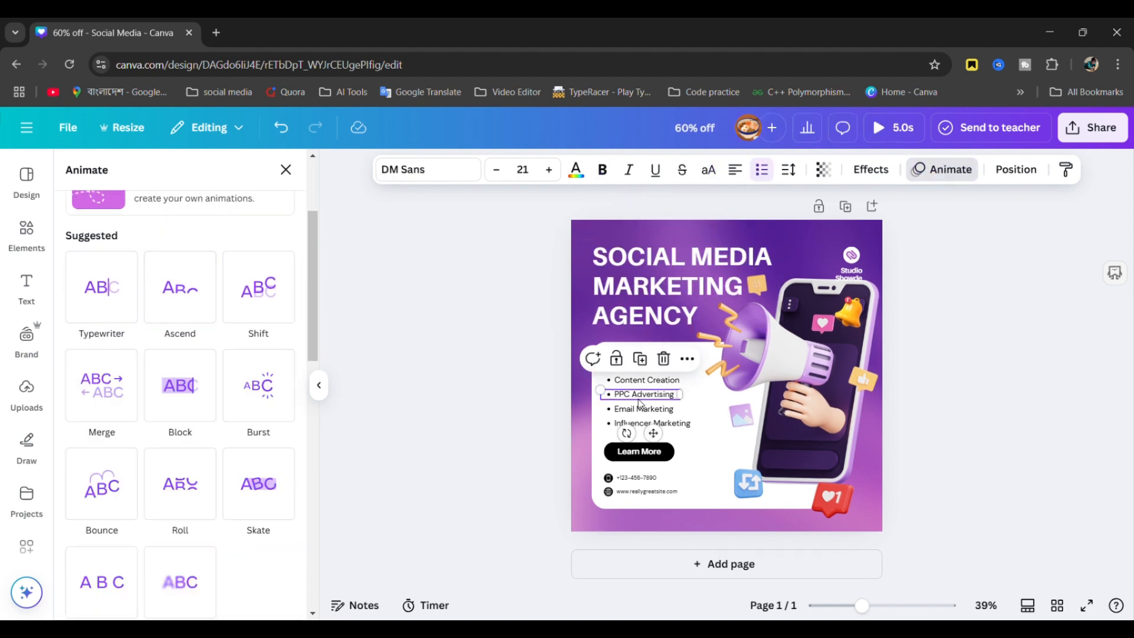
pyautogui.click(694, 437)
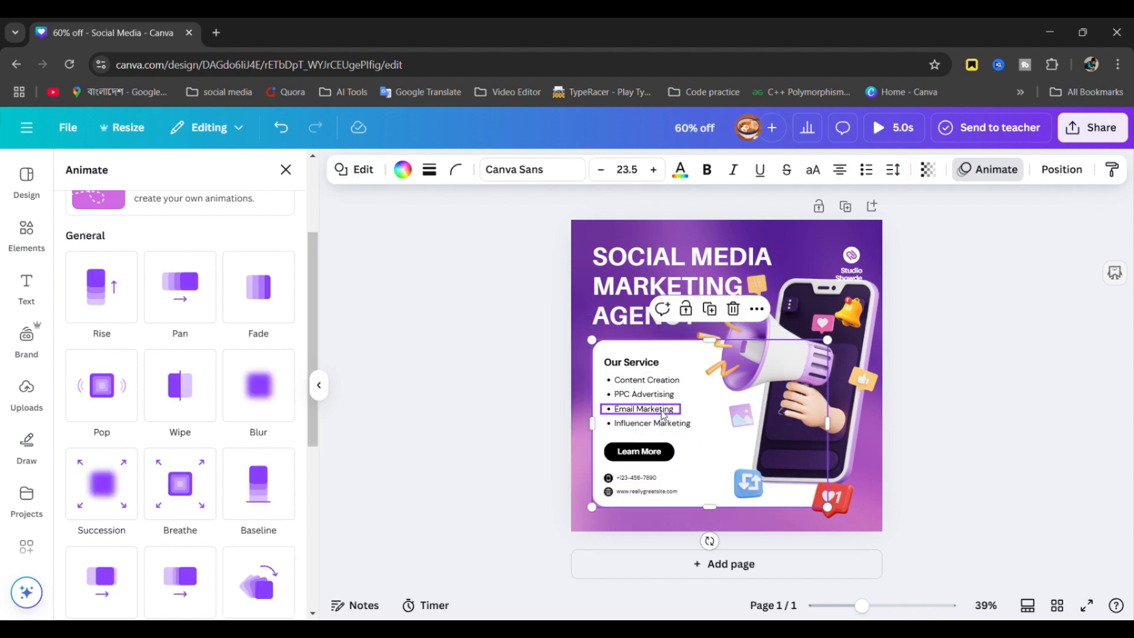
# - Move the white Our Service box to the right, behind the phone graphic
pyautogui.doubleClick(664, 414)
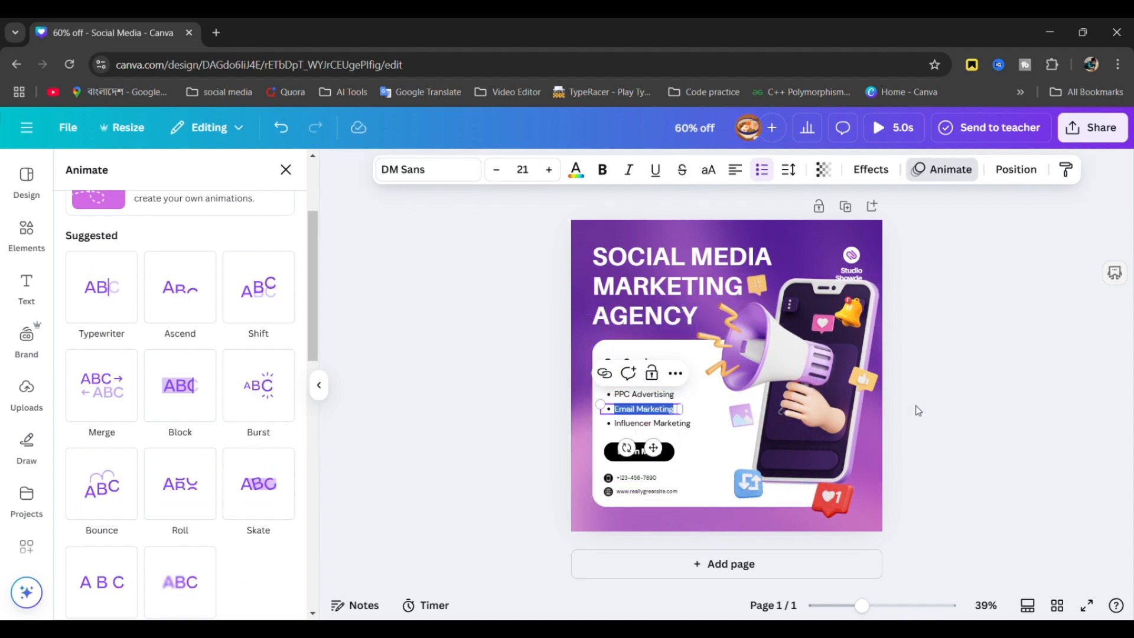
pyautogui.click(285, 170)
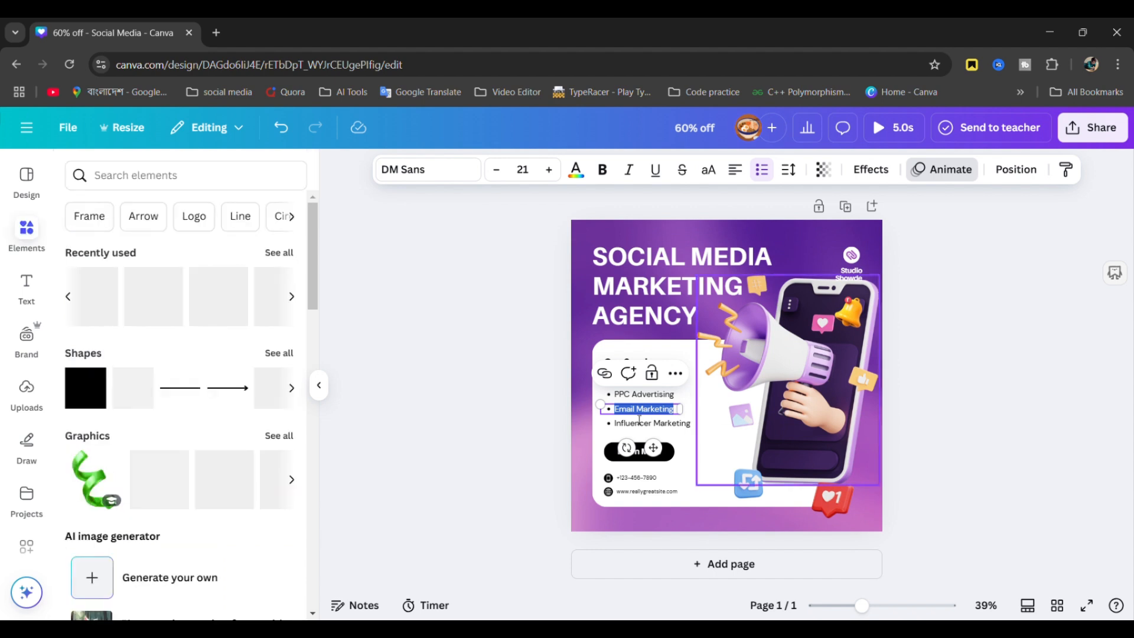
pyautogui.click(952, 346)
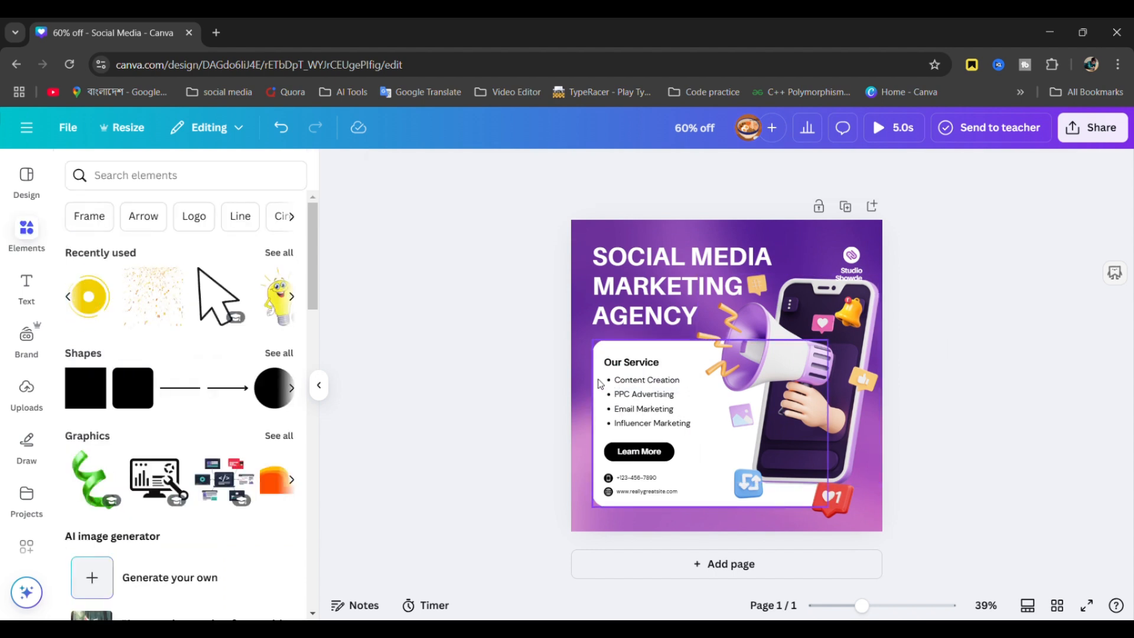
pyautogui.moveTo(602, 384); pyautogui.dragTo(735, 375)
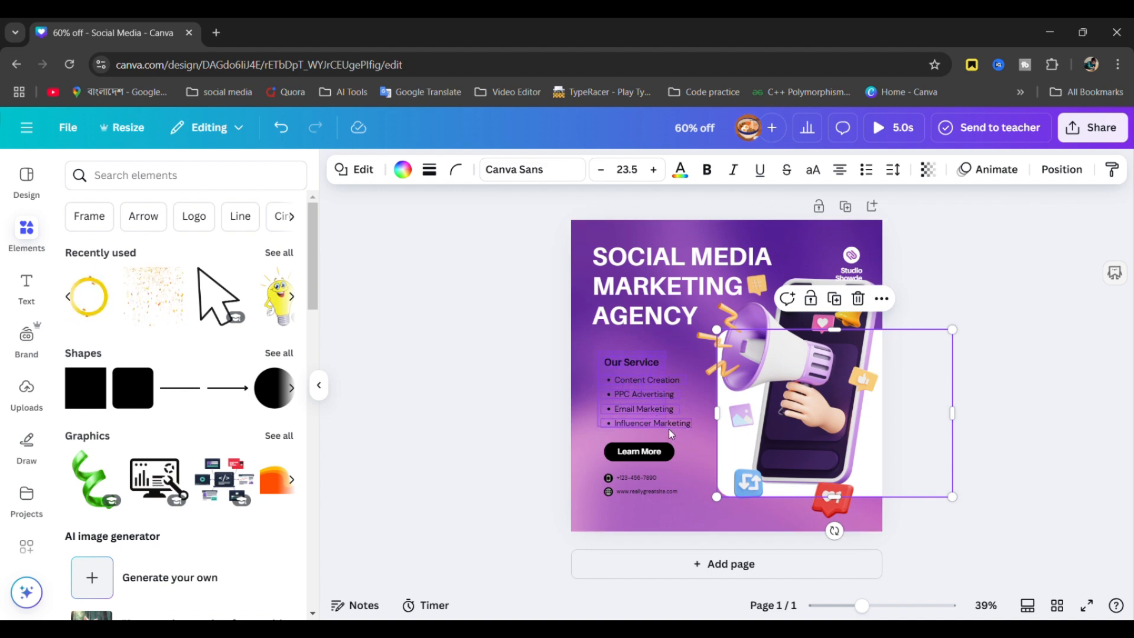
# - Apply the Shift animation to the service list and move the white box back
pyautogui.click(684, 427)
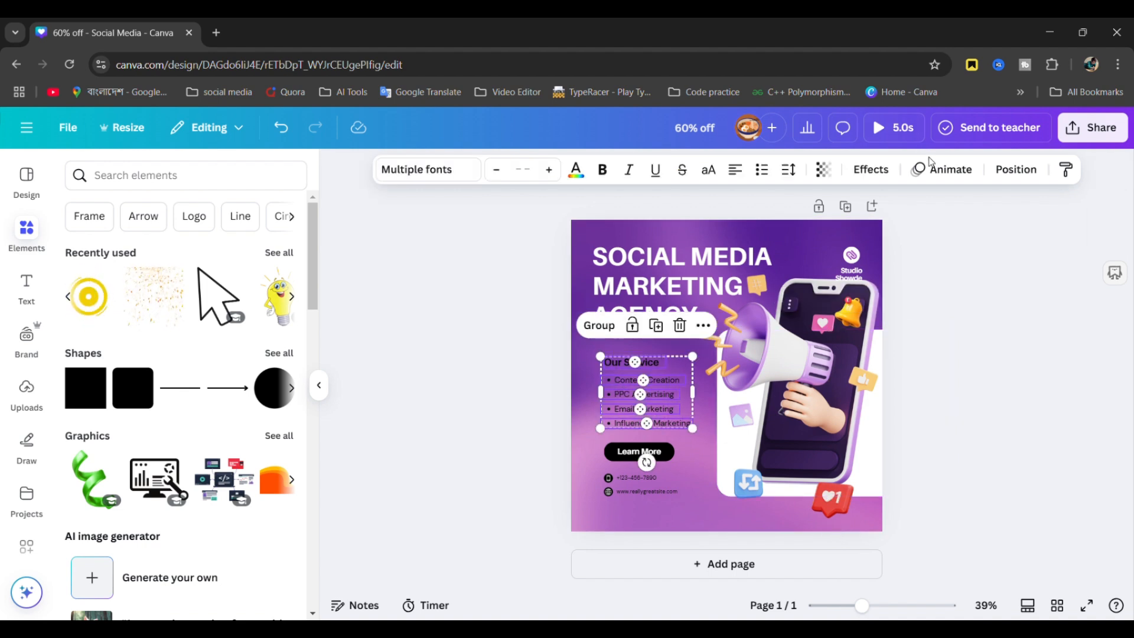
pyautogui.click(937, 171)
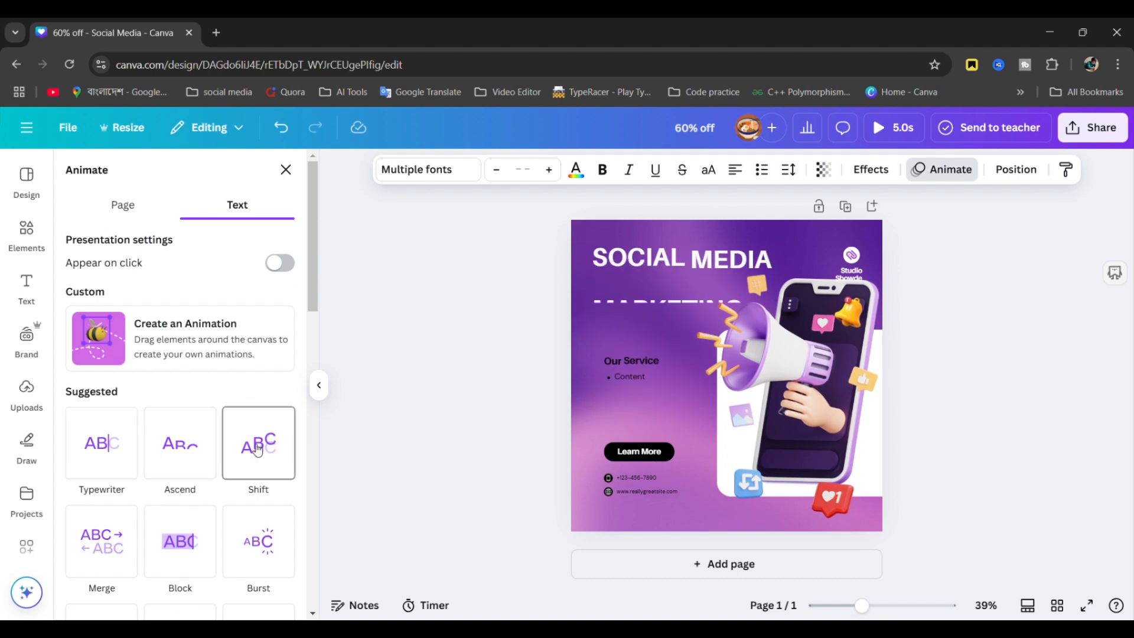
pyautogui.click(257, 450)
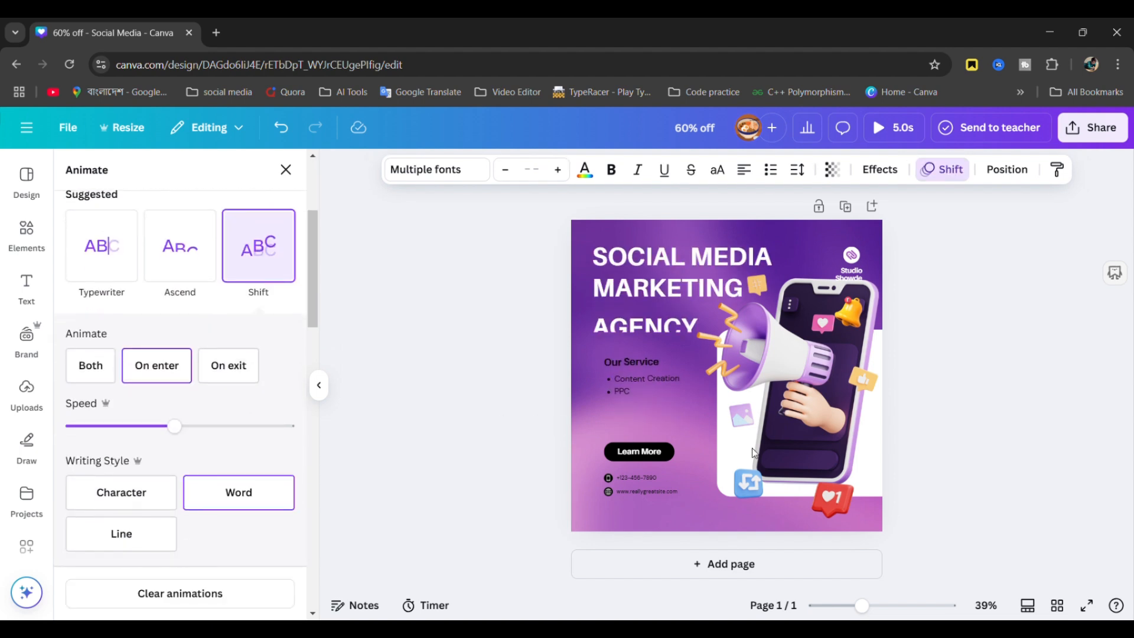
pyautogui.click(731, 452)
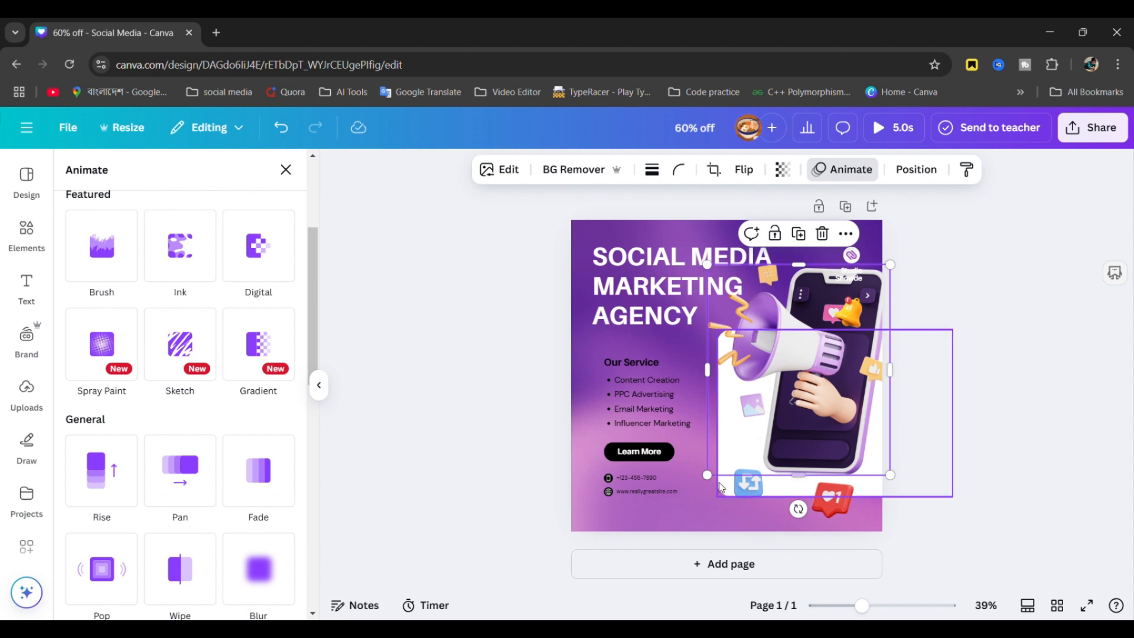
pyautogui.moveTo(721, 487); pyautogui.dragTo(600, 505)
pyautogui.press('Escape')
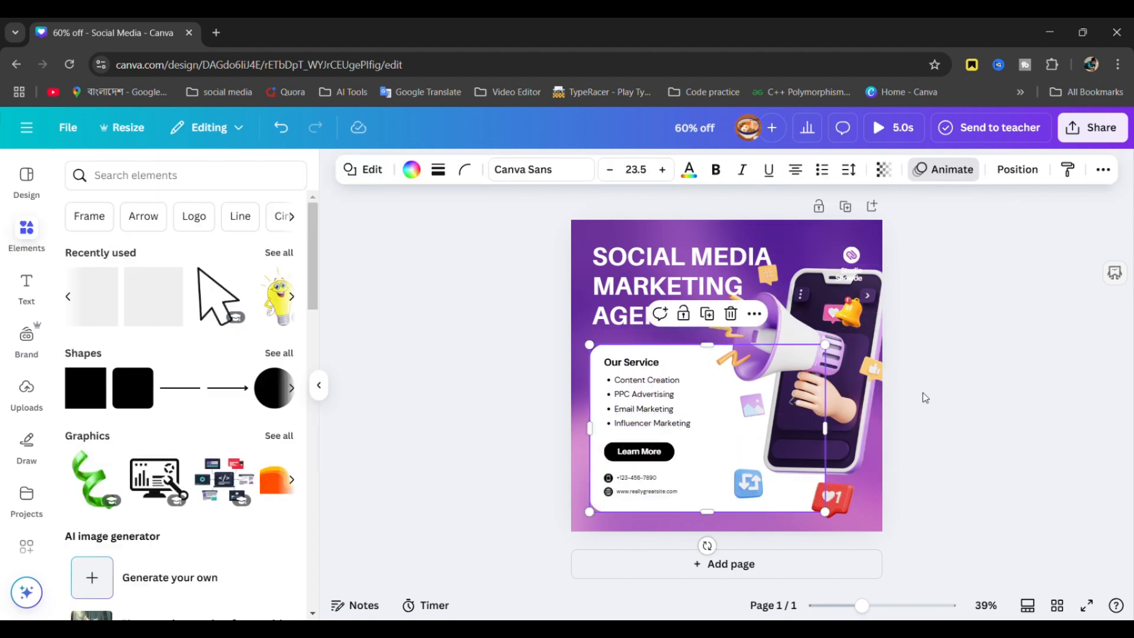
# - Give the red heart sticker the Sketch animation and play the 5.0s preview
pyautogui.click(852, 431)
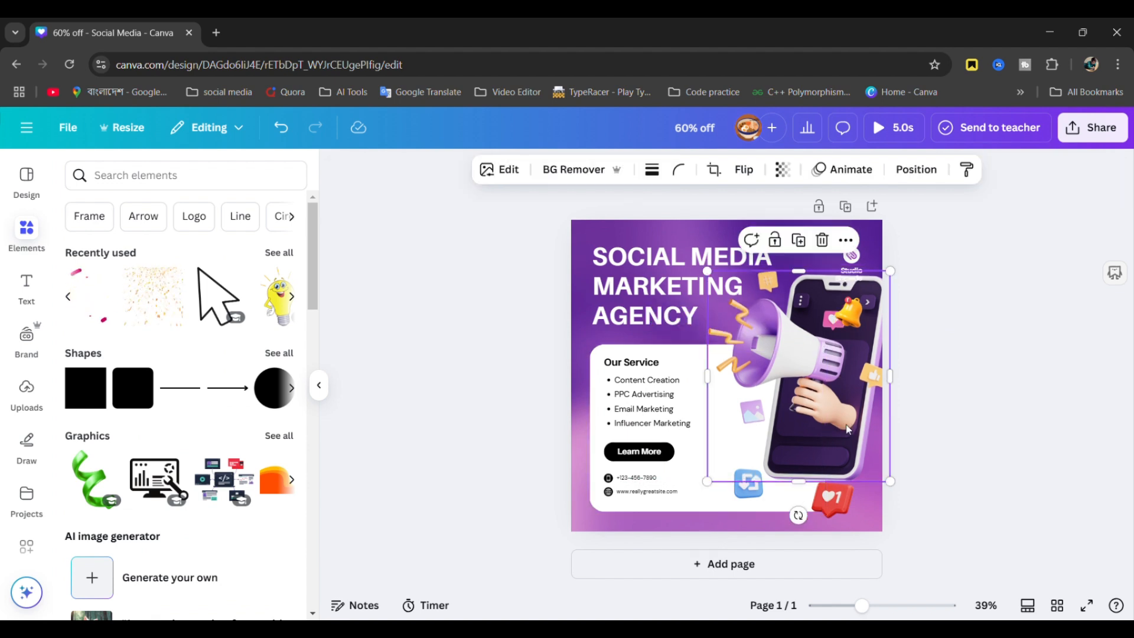
pyautogui.click(950, 425)
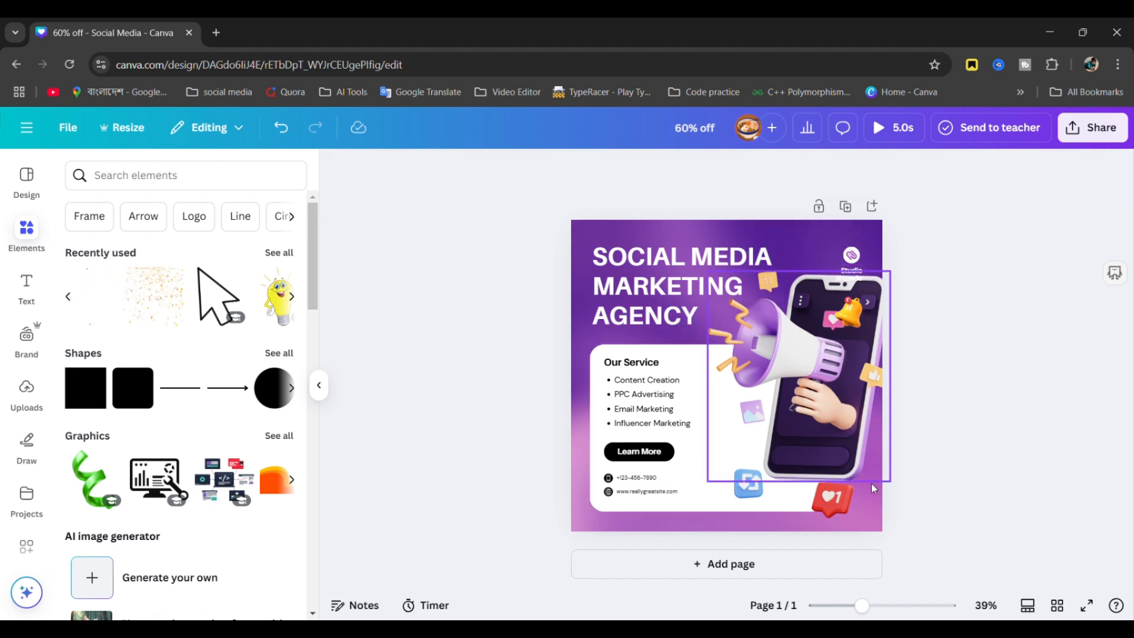
pyautogui.click(834, 500)
pyautogui.click(851, 174)
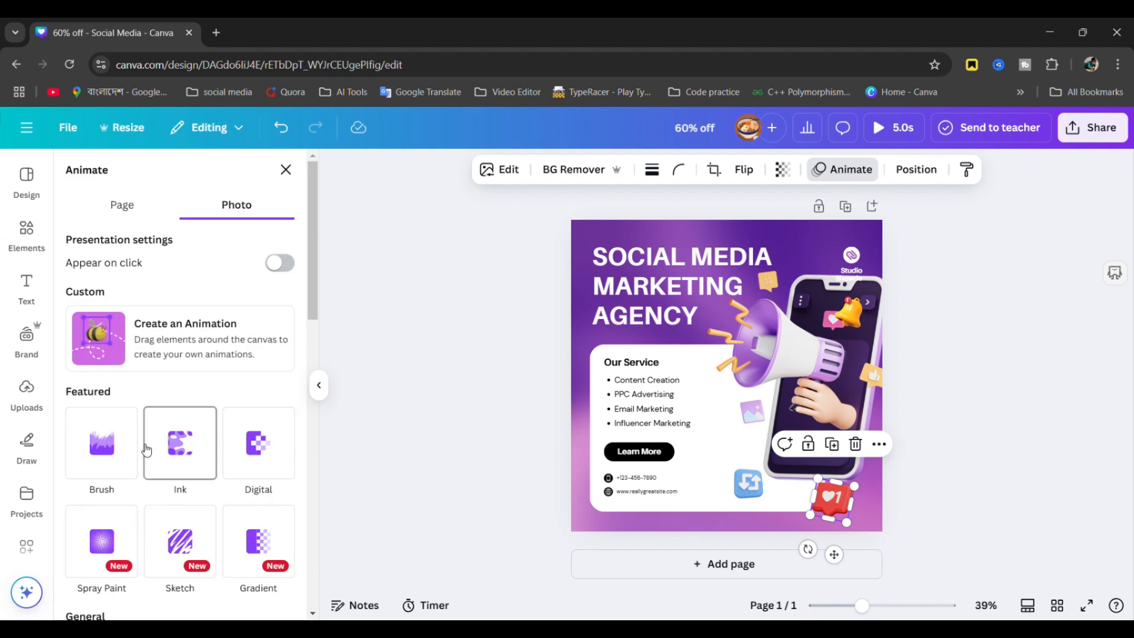
pyautogui.scroll(-1, 174, 513)
pyautogui.click(183, 529)
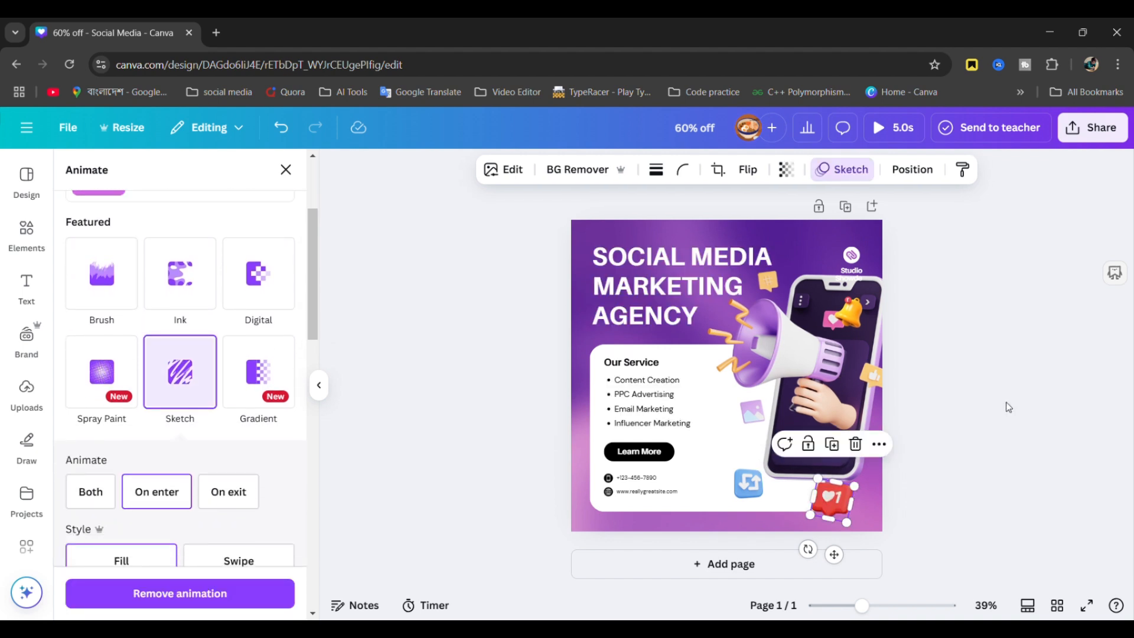
pyautogui.click(1007, 405)
pyautogui.click(880, 127)
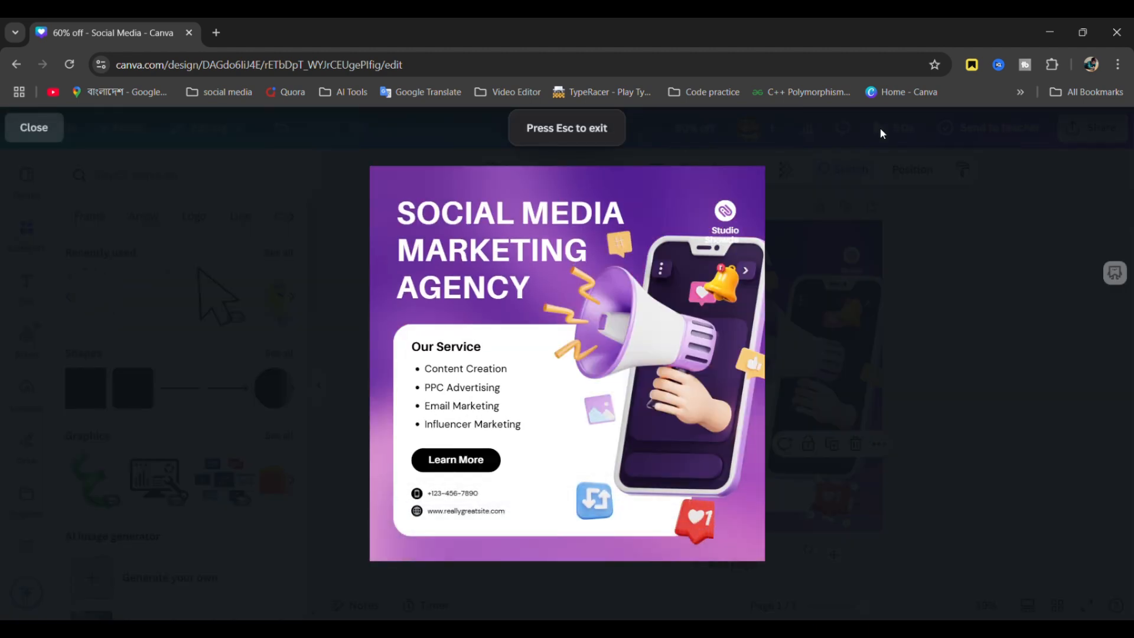
# - Exit the animation preview and view the current template's design details
pyautogui.press('Escape')
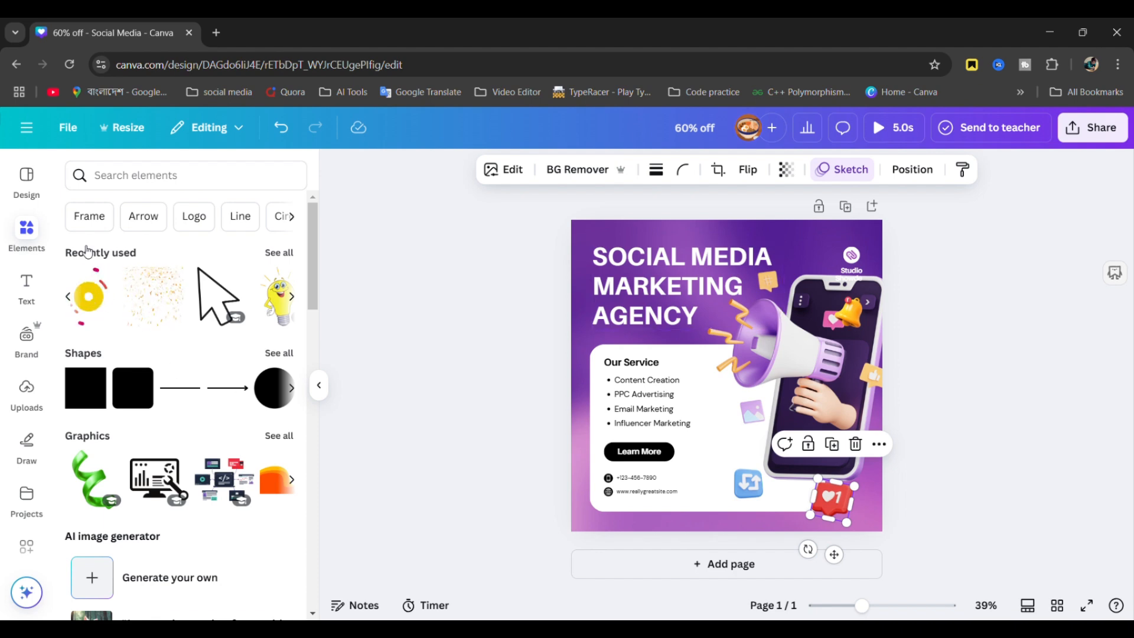
pyautogui.click(27, 178)
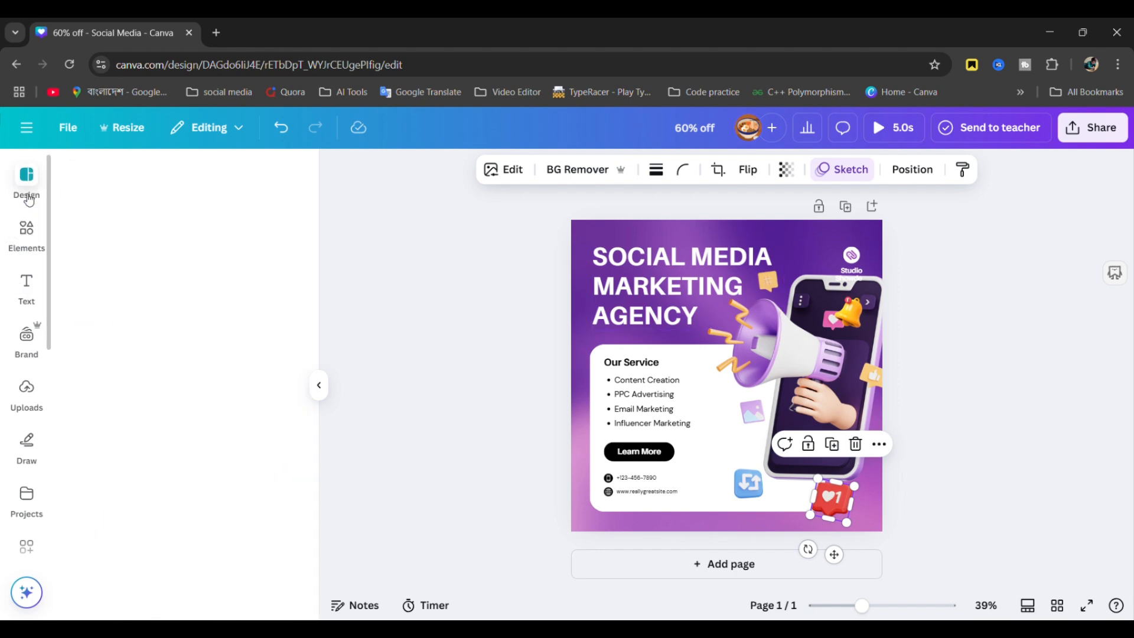
pyautogui.scroll(-5, 188, 426)
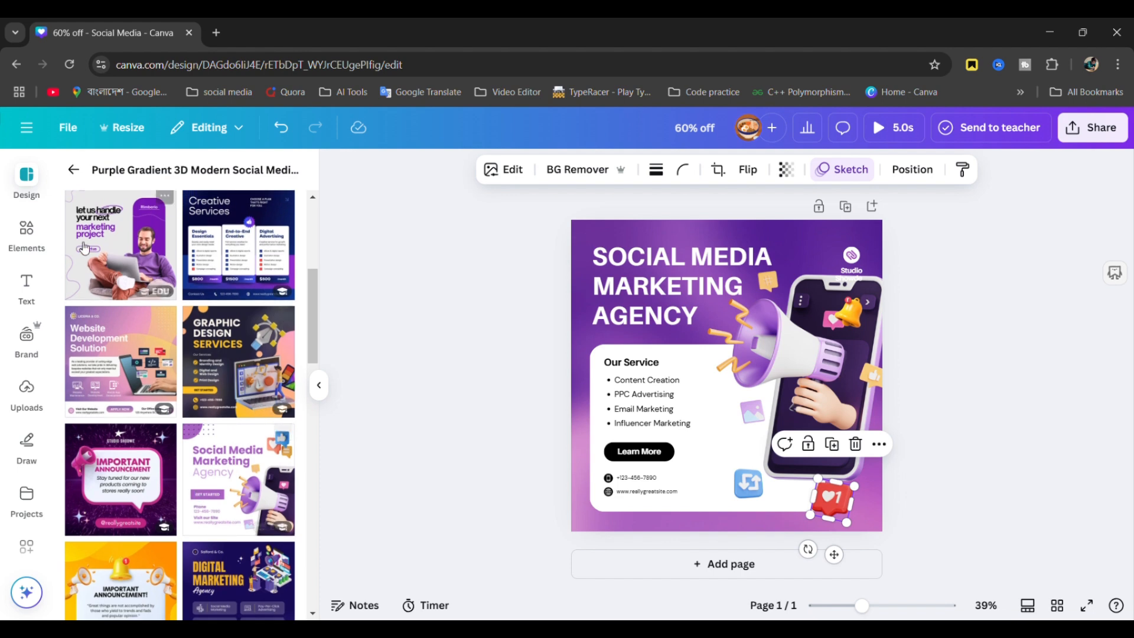
pyautogui.click(73, 173)
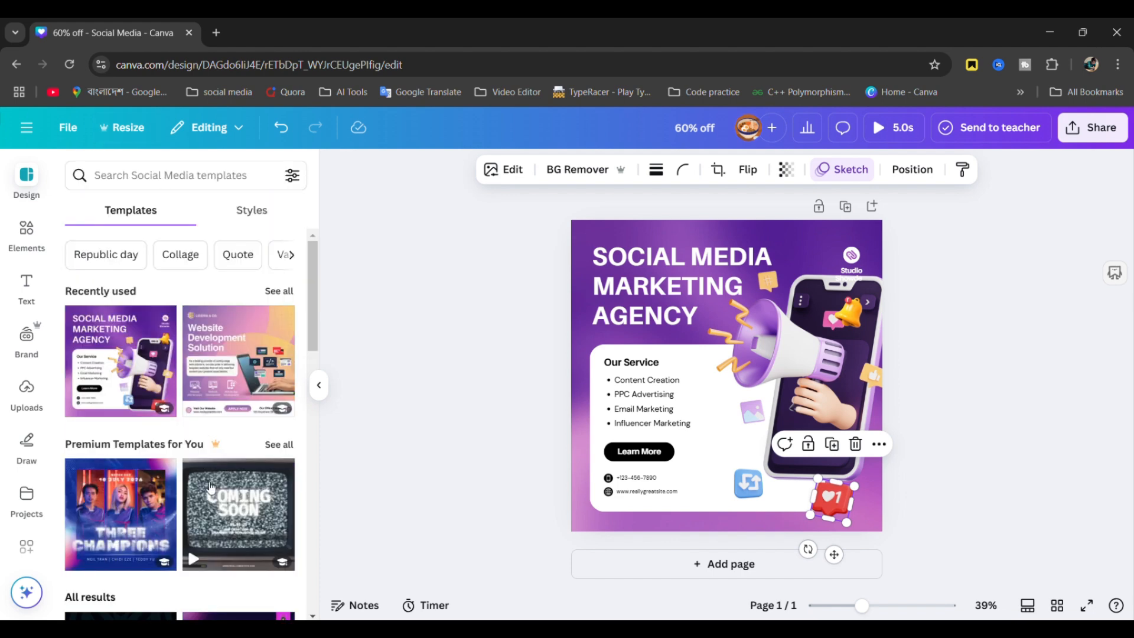
# - Browse the social media templates list, then return to the Canva home page
pyautogui.scroll(-5, 211, 488)
pyautogui.scroll(-10, 211, 488)
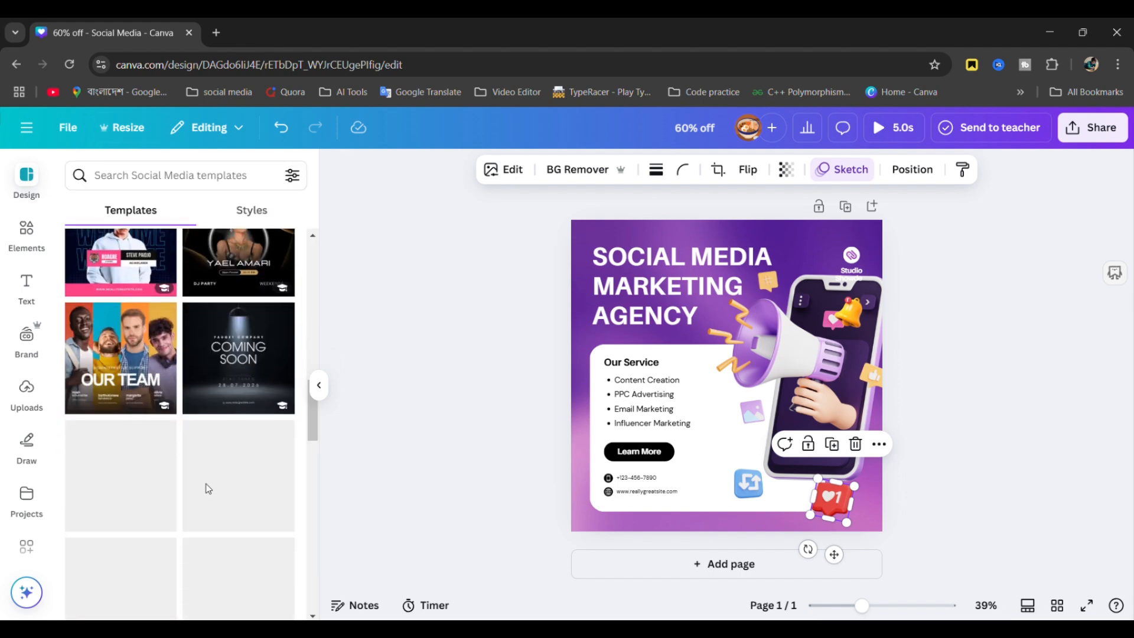
pyautogui.scroll(-3, 212, 488)
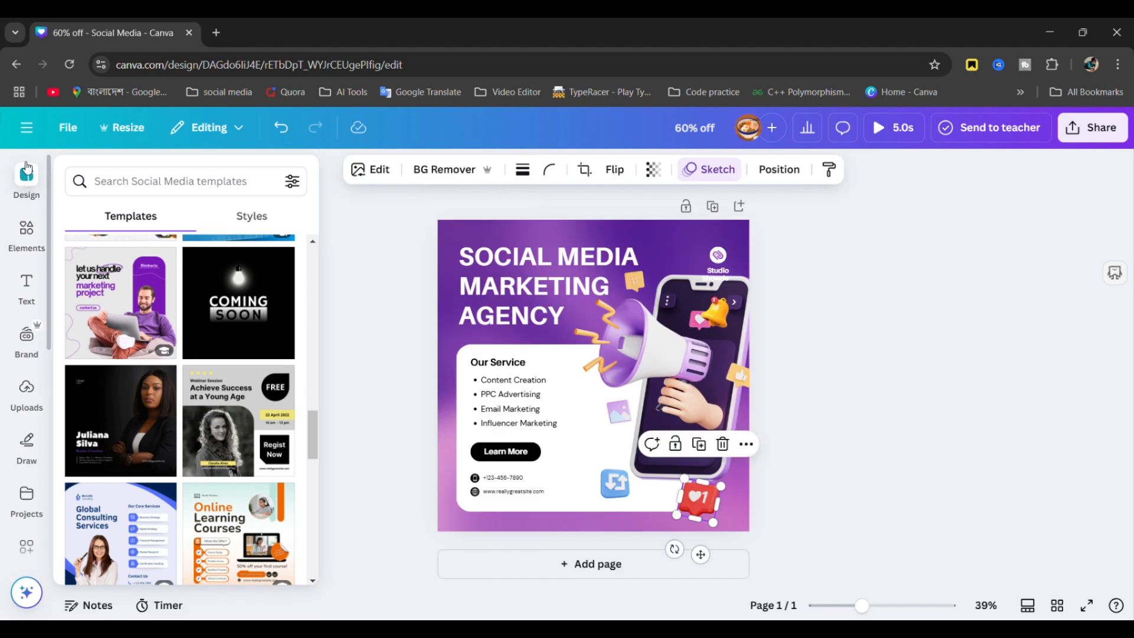
pyautogui.click(26, 127)
pyautogui.click(33, 128)
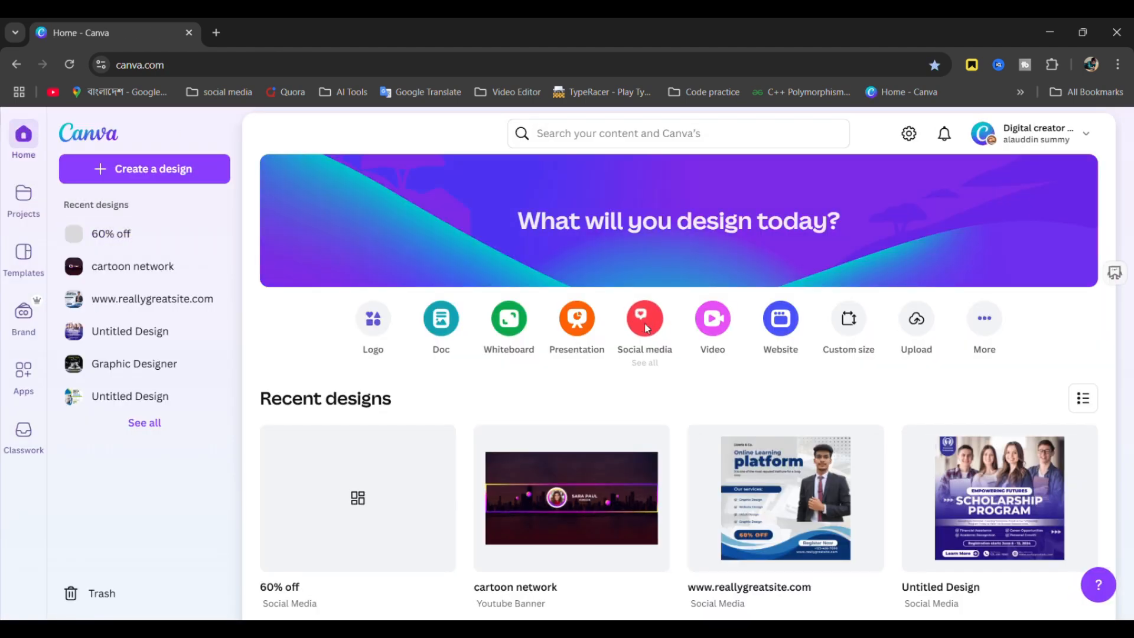
# - Create a new blank YouTube Banner design from the Social media design choices
pyautogui.click(645, 324)
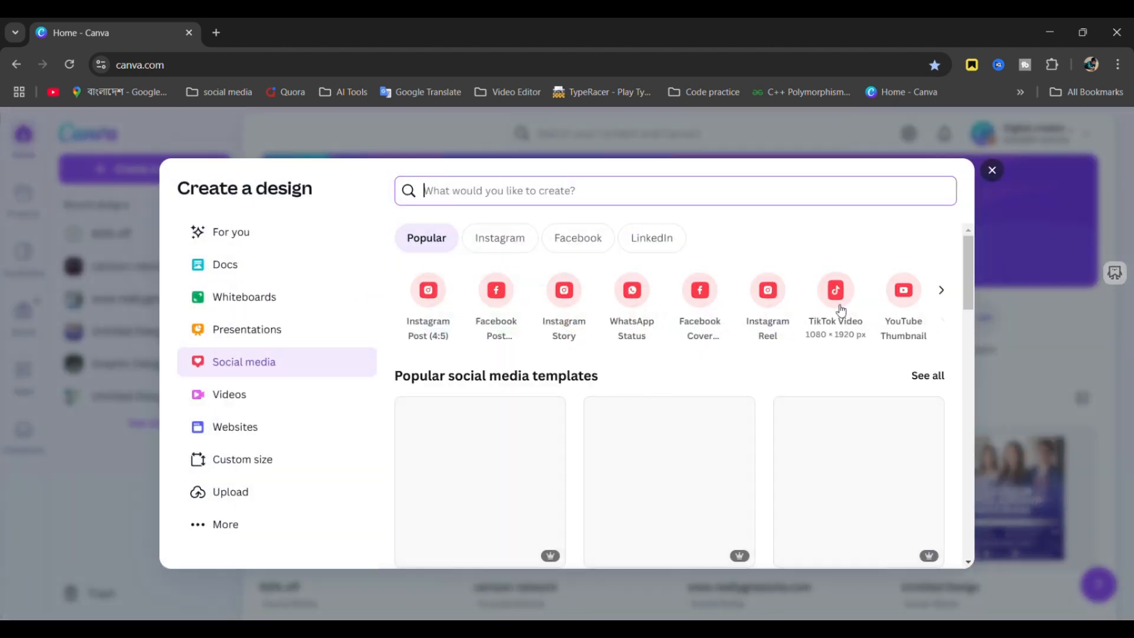
pyautogui.hscroll(5, 842, 311)
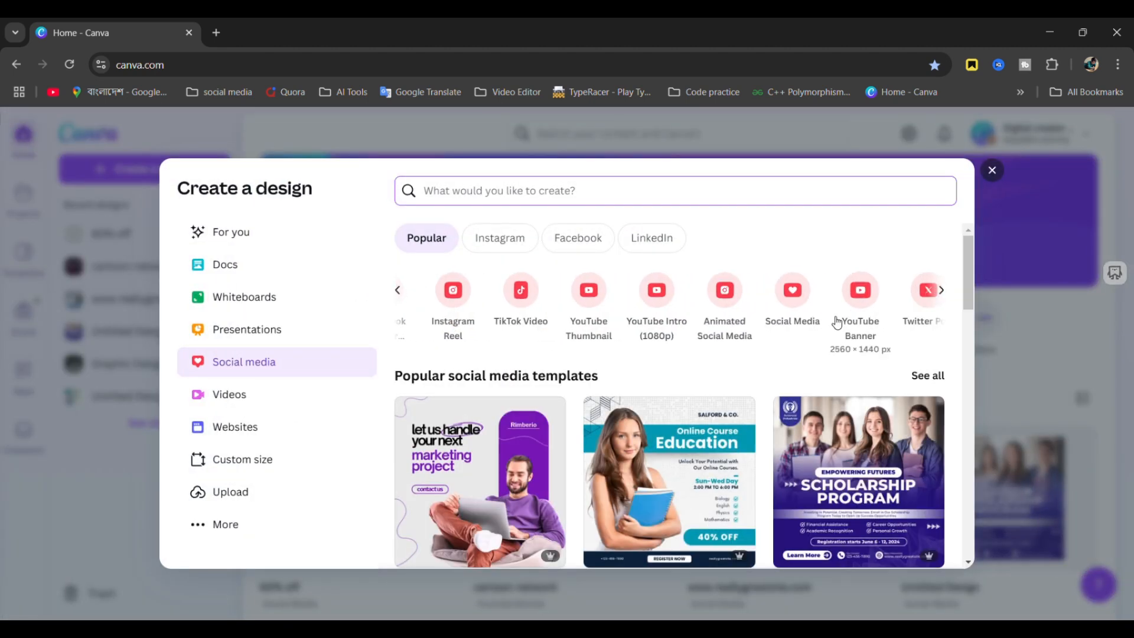
pyautogui.click(868, 296)
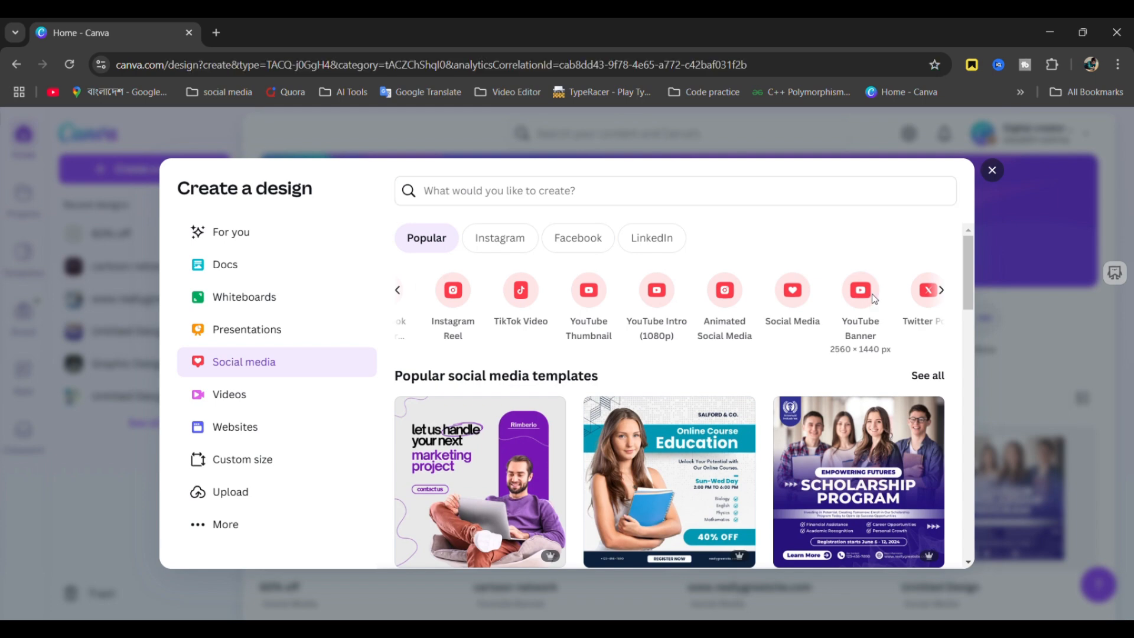
# - Open YouTube in a new tab and go to the Jamuna Sports channel page
pyautogui.click(216, 32)
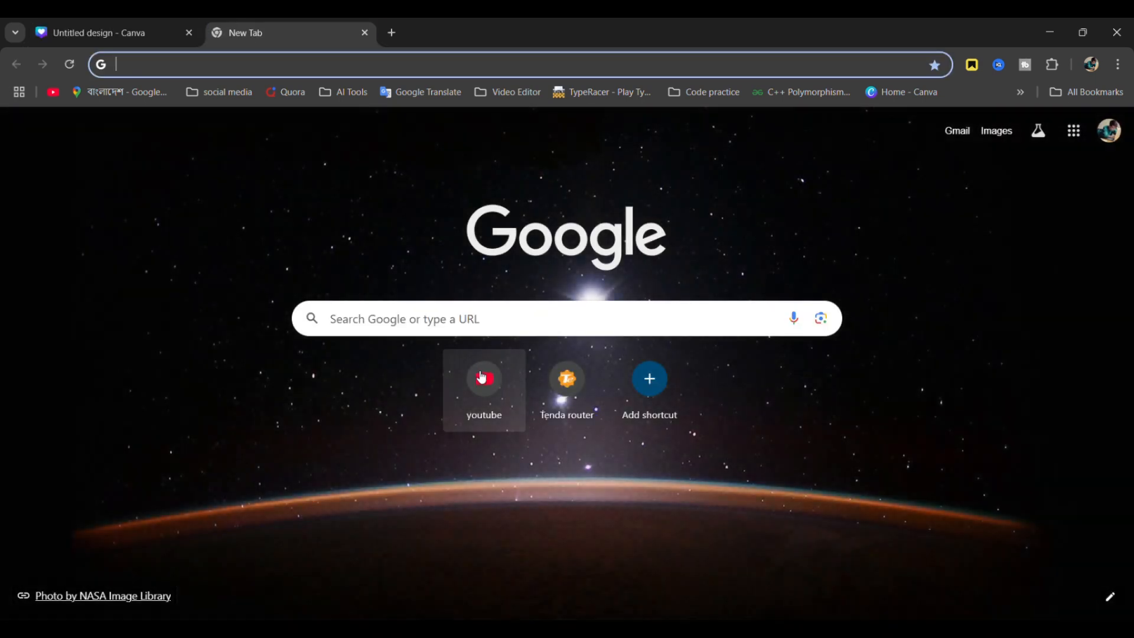
pyautogui.click(477, 372)
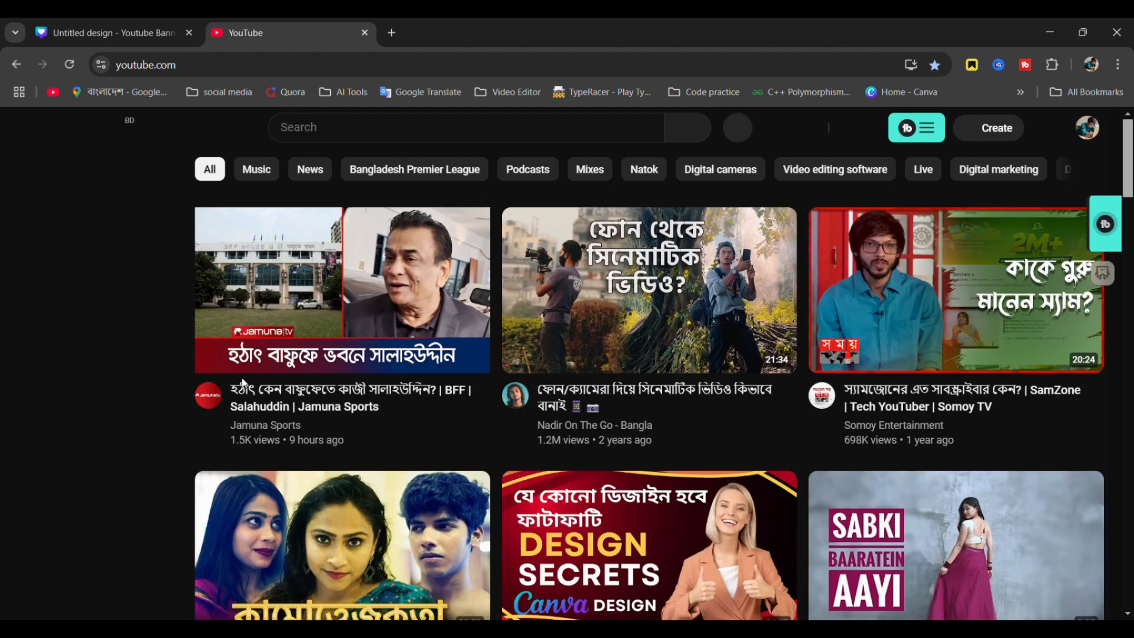
pyautogui.moveTo(221, 399)
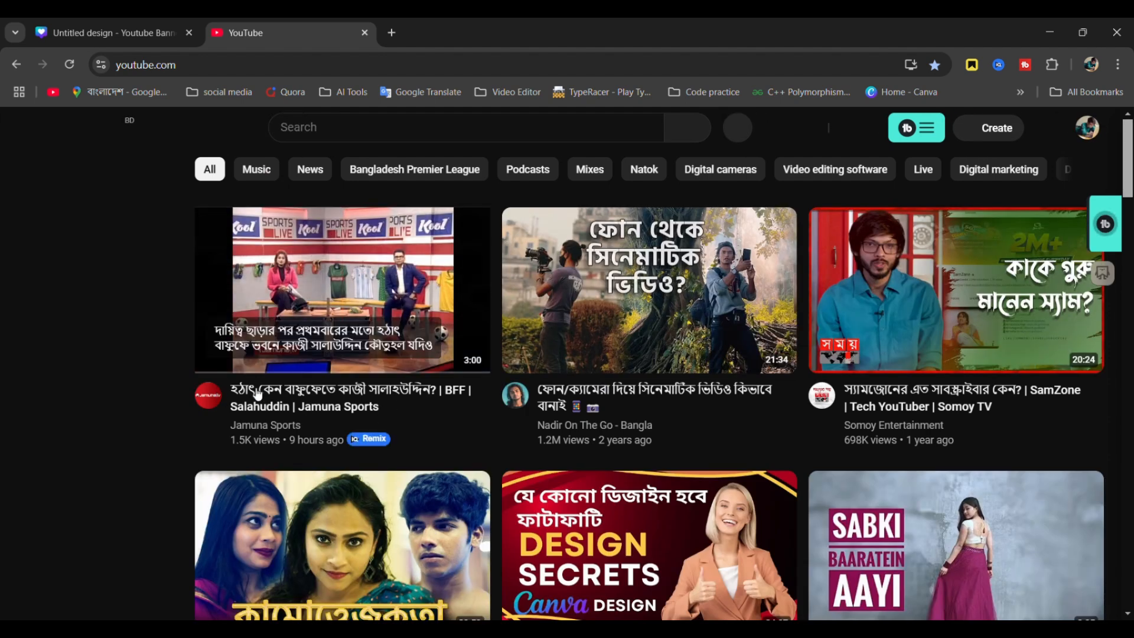
pyautogui.click(223, 405)
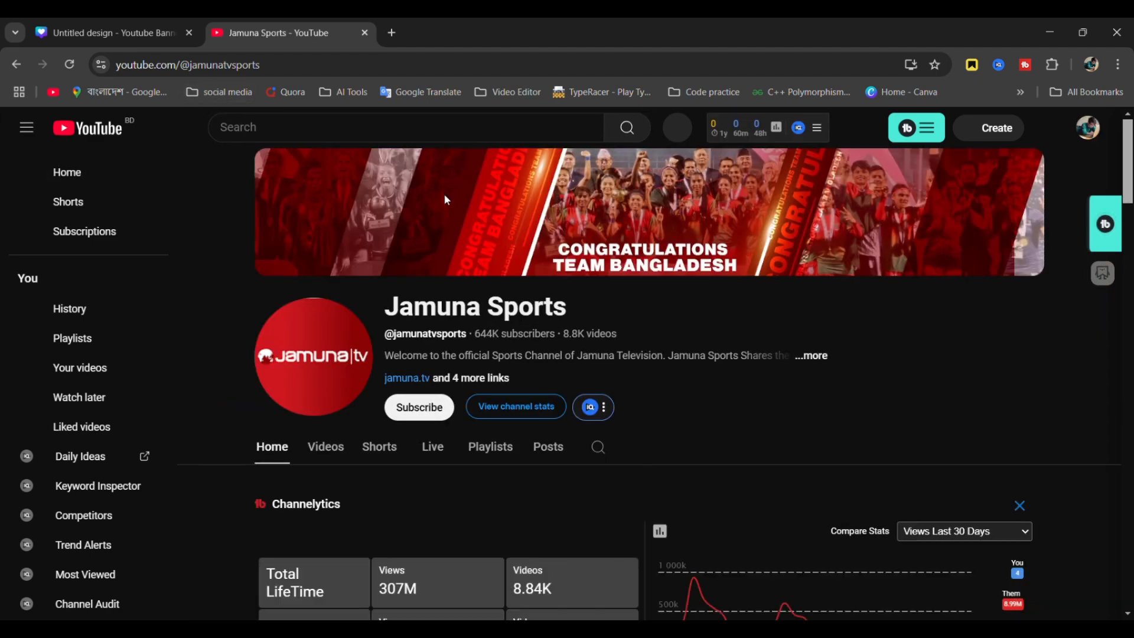
# - Inspect the Jamuna Sports channel banner for reference, then close the YouTube tab
pyautogui.moveTo(444, 193); pyautogui.dragTo(842, 234)
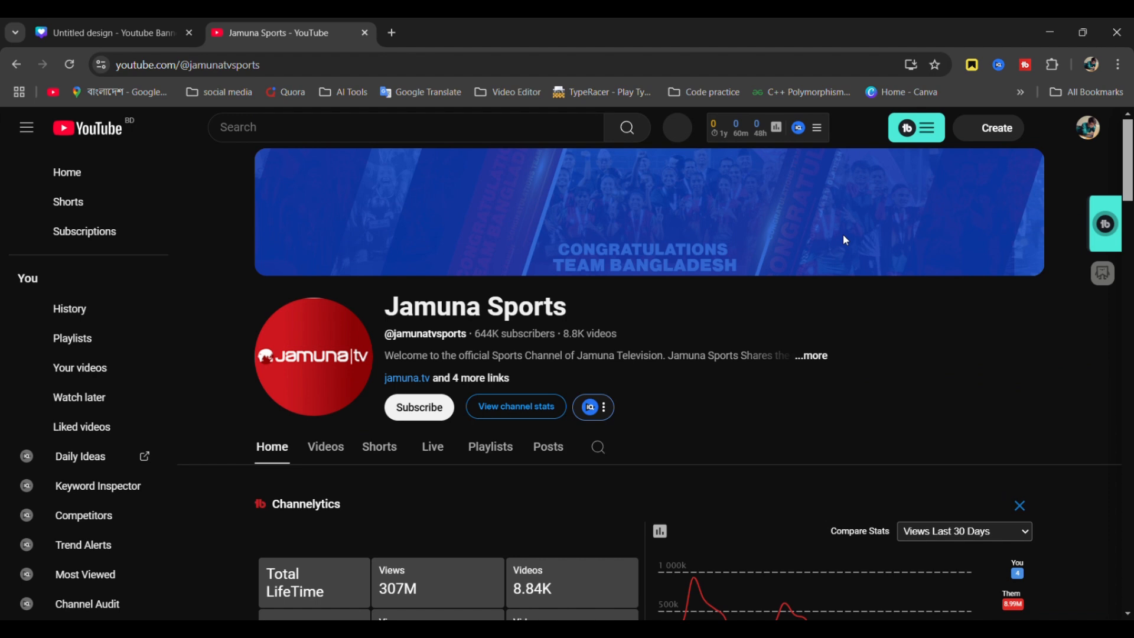
pyautogui.click(918, 319)
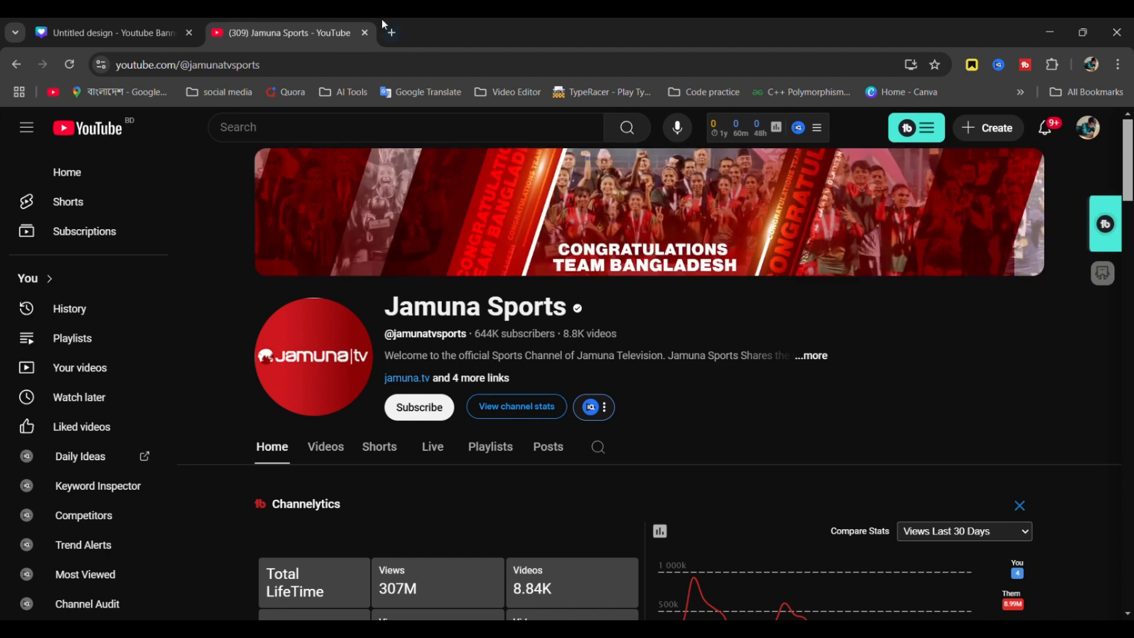
pyautogui.click(366, 33)
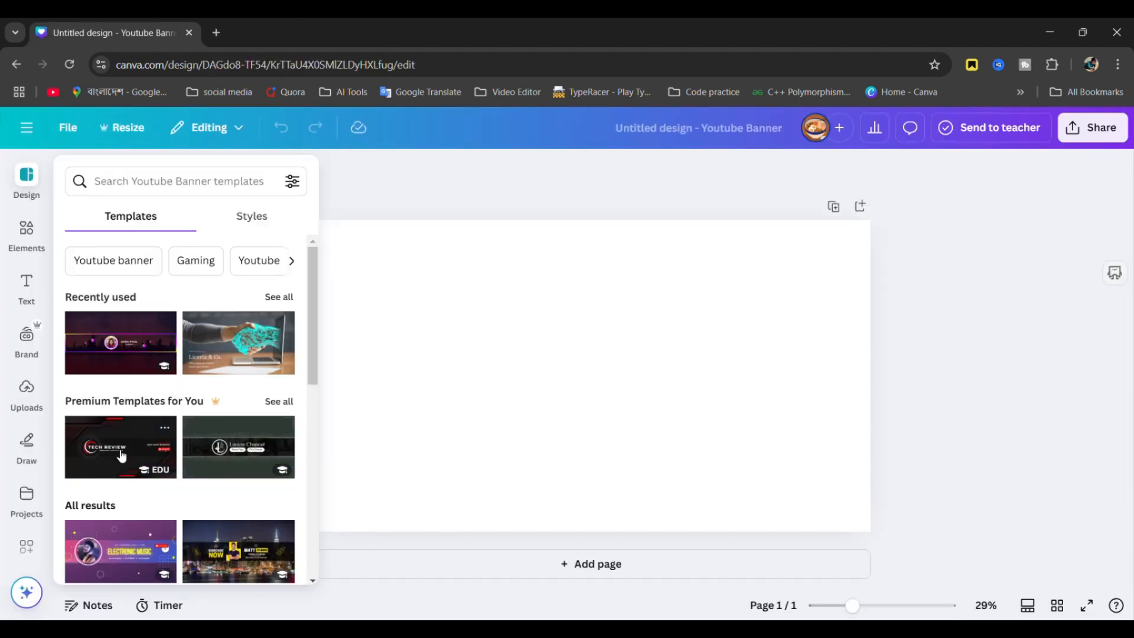
# - Apply the Black and Red Futuristic Tech Review template and select all its elements
pyautogui.click(121, 455)
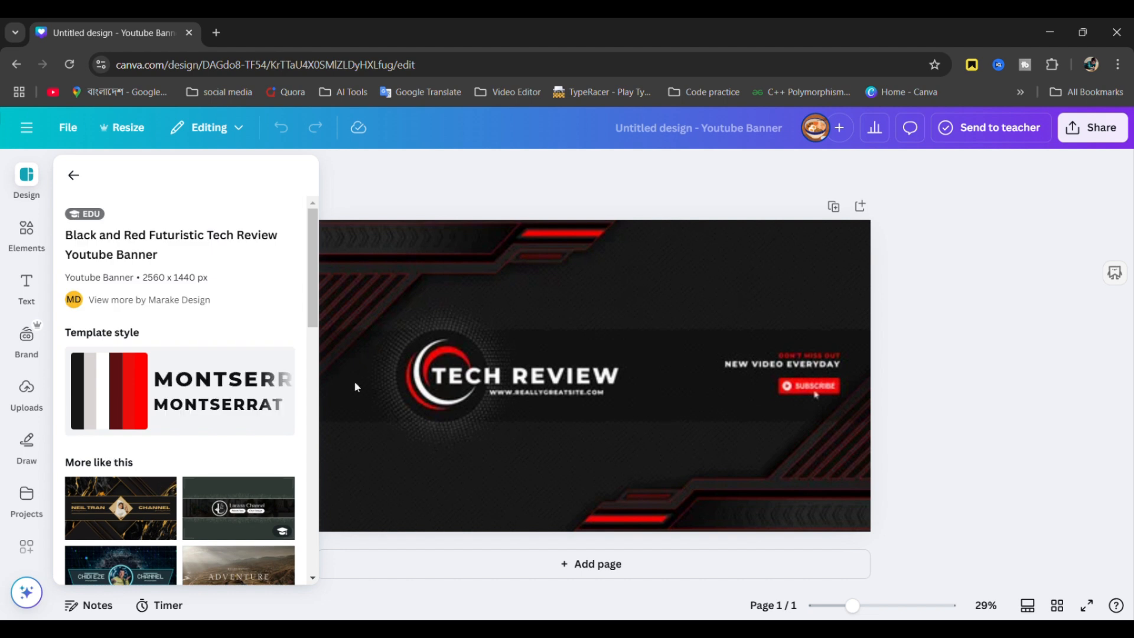
pyautogui.click(566, 361)
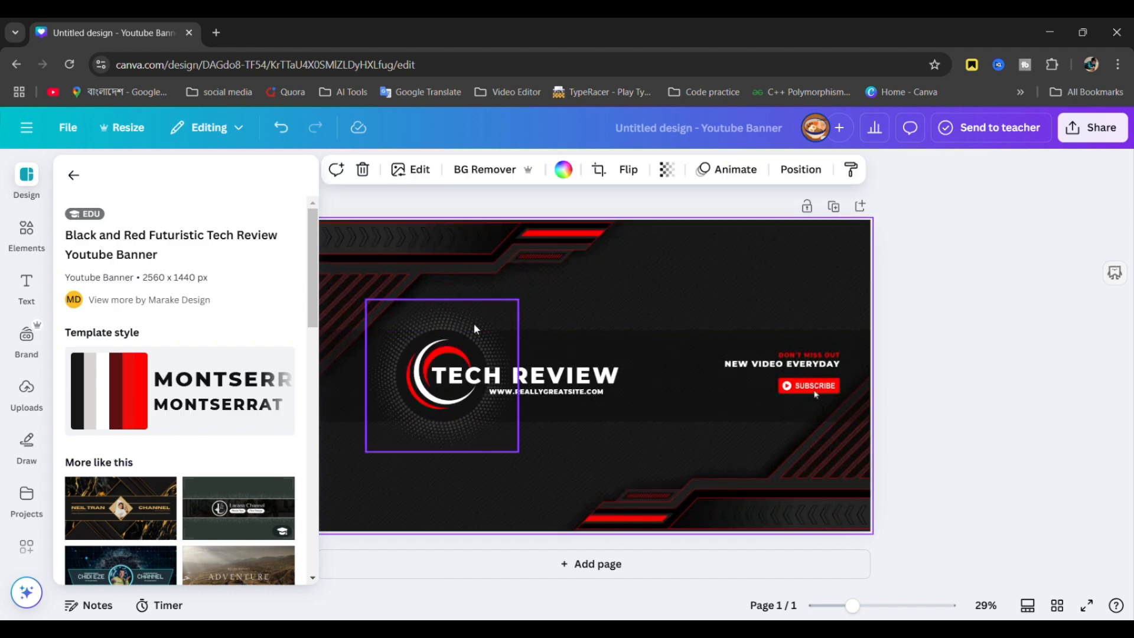
pyautogui.click(944, 310)
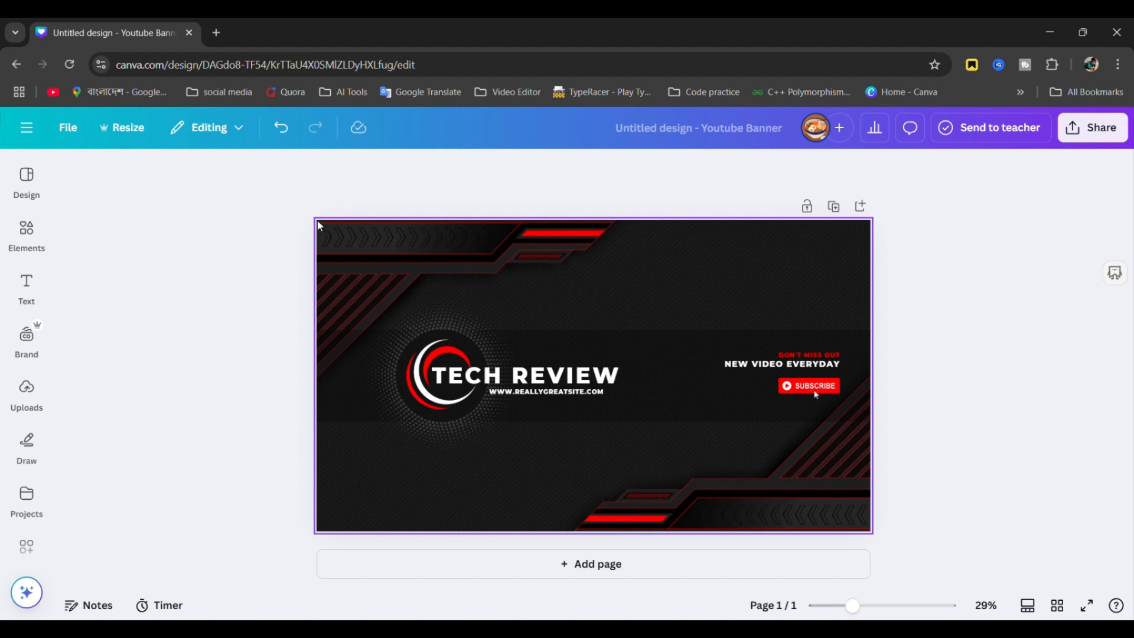
pyautogui.moveTo(355, 249); pyautogui.dragTo(870, 534)
# - Try selecting the background and several banner elements together, then deselect everything
pyautogui.click(943, 494)
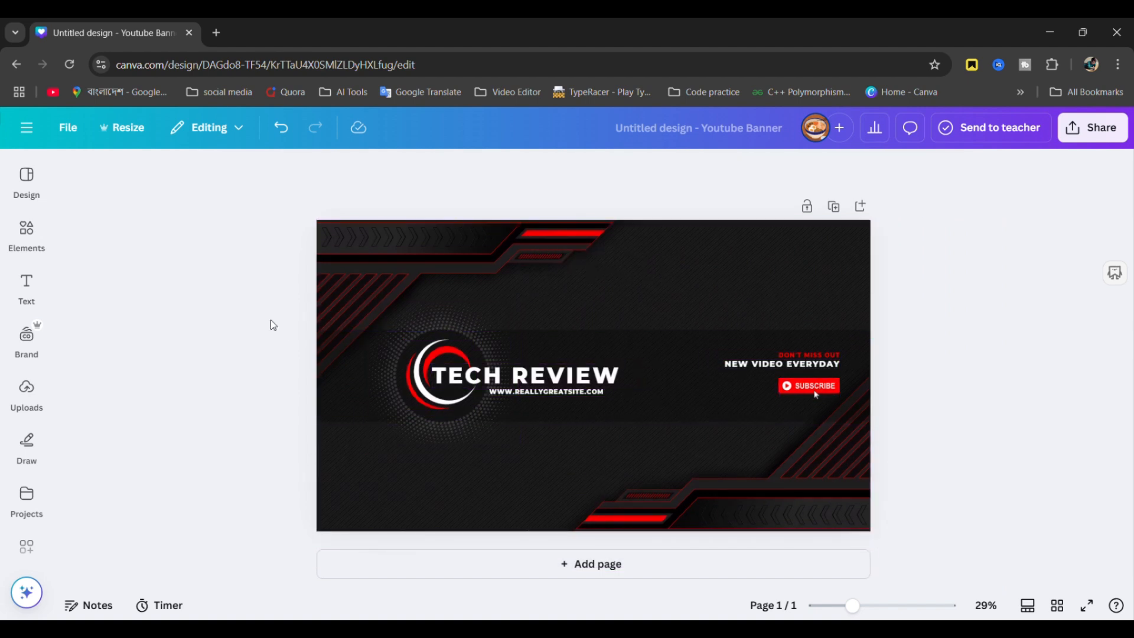
pyautogui.click(346, 310)
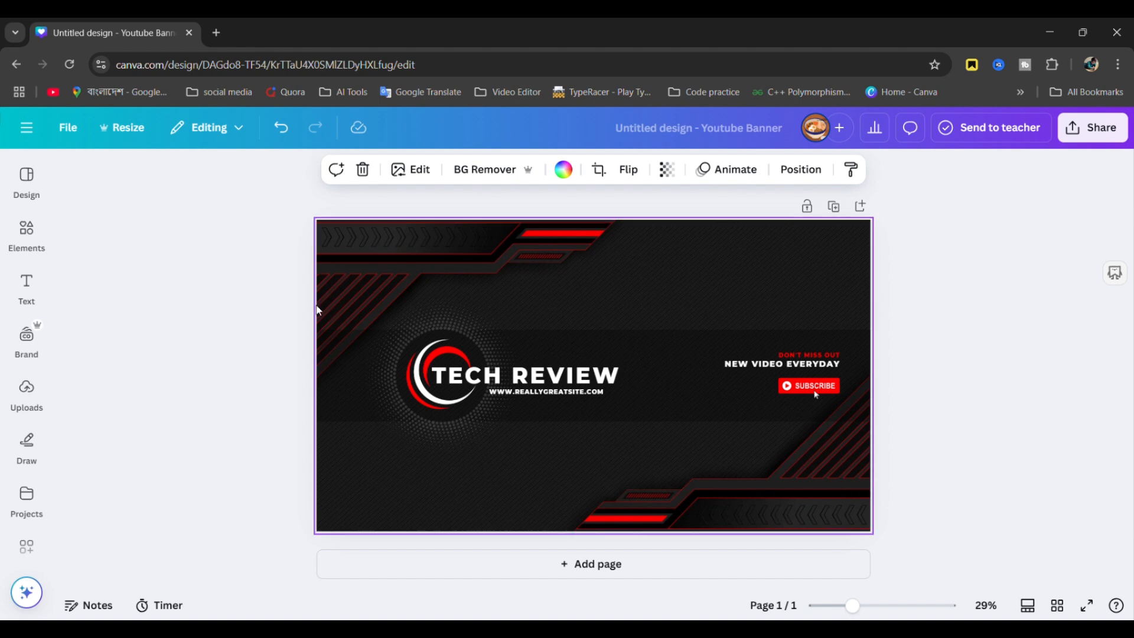
pyautogui.moveTo(317, 305); pyautogui.dragTo(872, 450)
pyautogui.click(1017, 344)
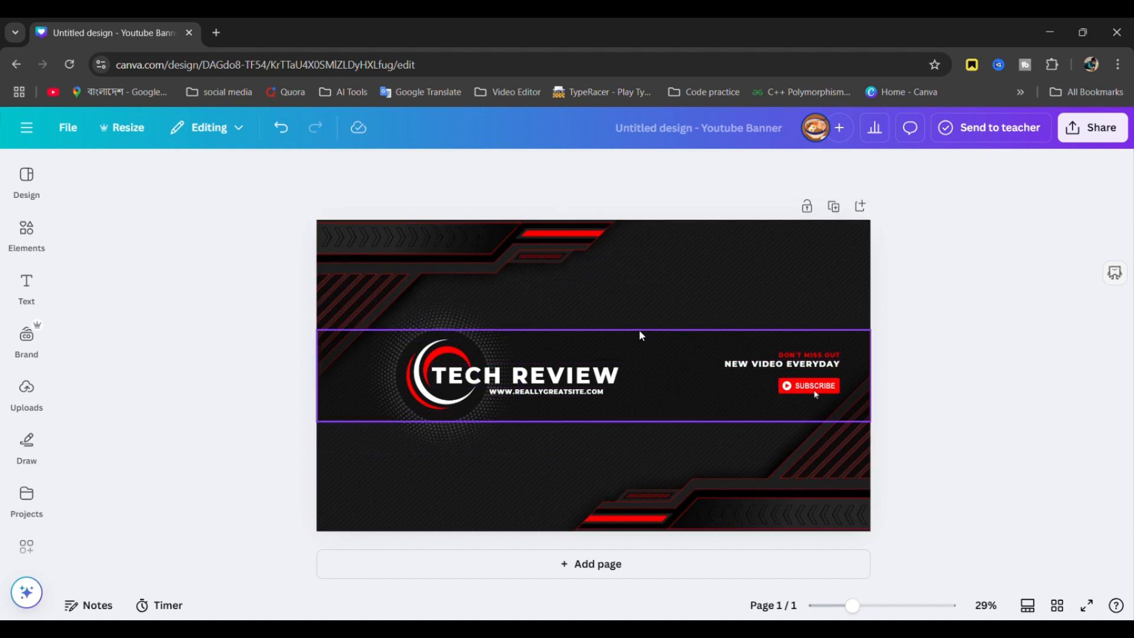
# - Move the circular logo, halftone circle and TECH REVIEW title right, then select REVIEW
pyautogui.click(519, 340)
pyautogui.moveTo(519, 340)
pyautogui.mouseDown()
pyautogui.moveTo(537, 346)
pyautogui.moveTo(510, 341)
pyautogui.mouseUp()
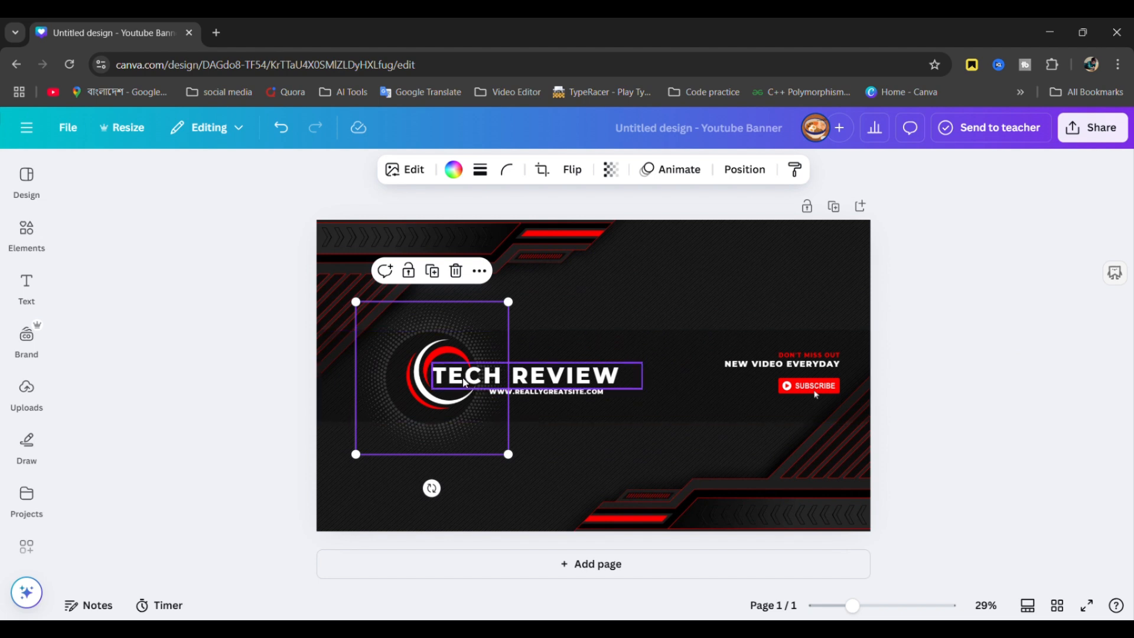
pyautogui.moveTo(544, 380); pyautogui.dragTo(653, 373)
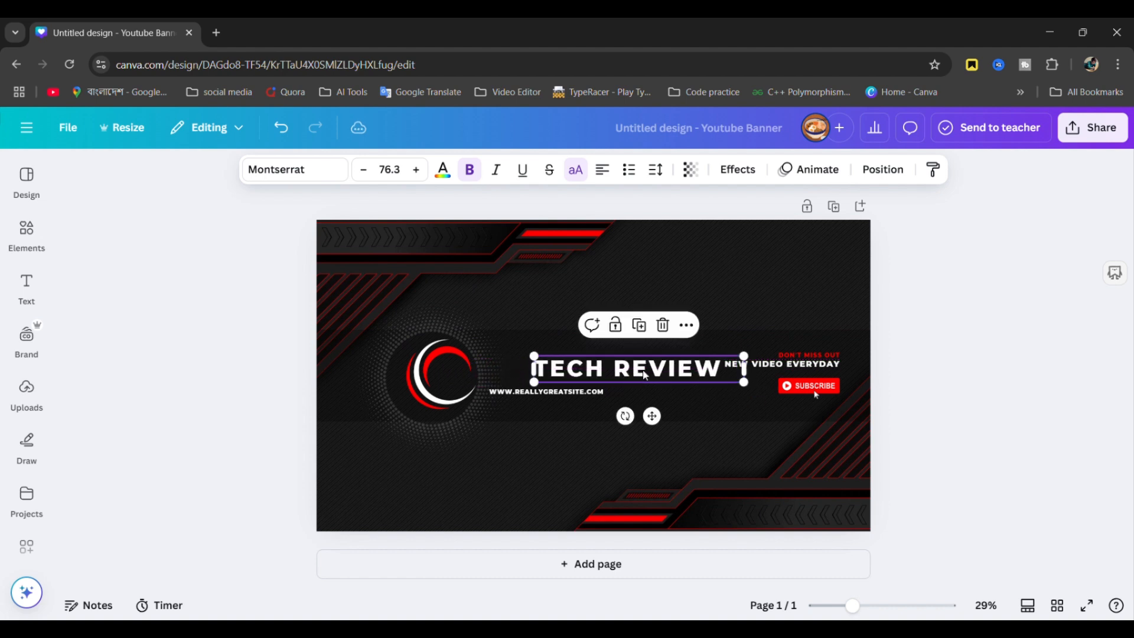
pyautogui.click(474, 377)
pyautogui.moveTo(474, 377); pyautogui.dragTo(520, 378)
pyautogui.moveTo(426, 373); pyautogui.dragTo(502, 377)
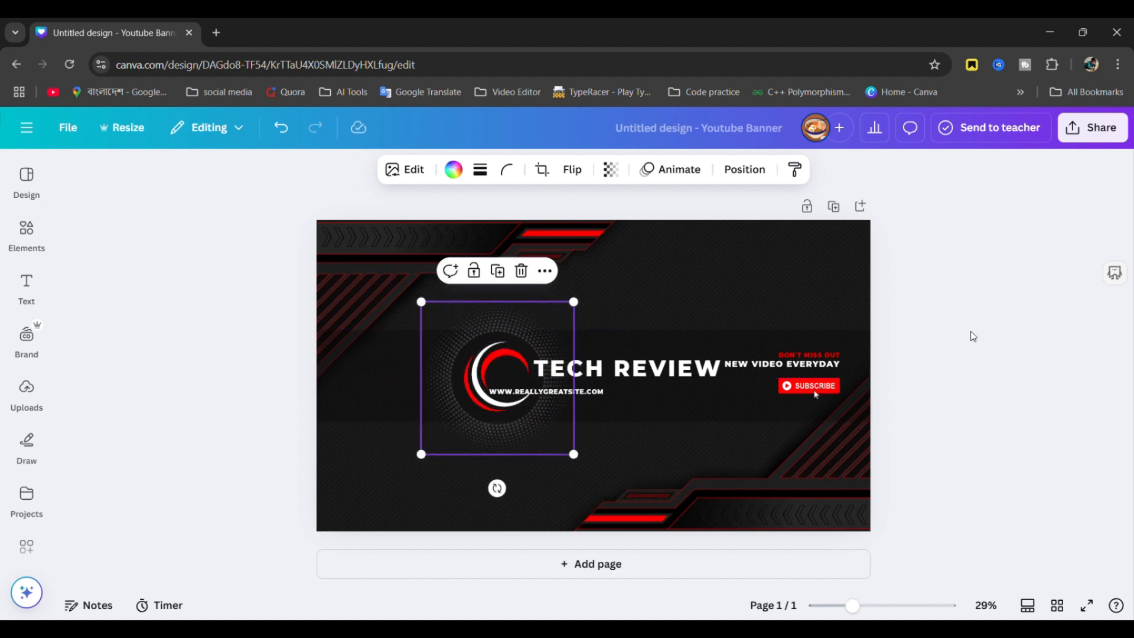
pyautogui.click(987, 337)
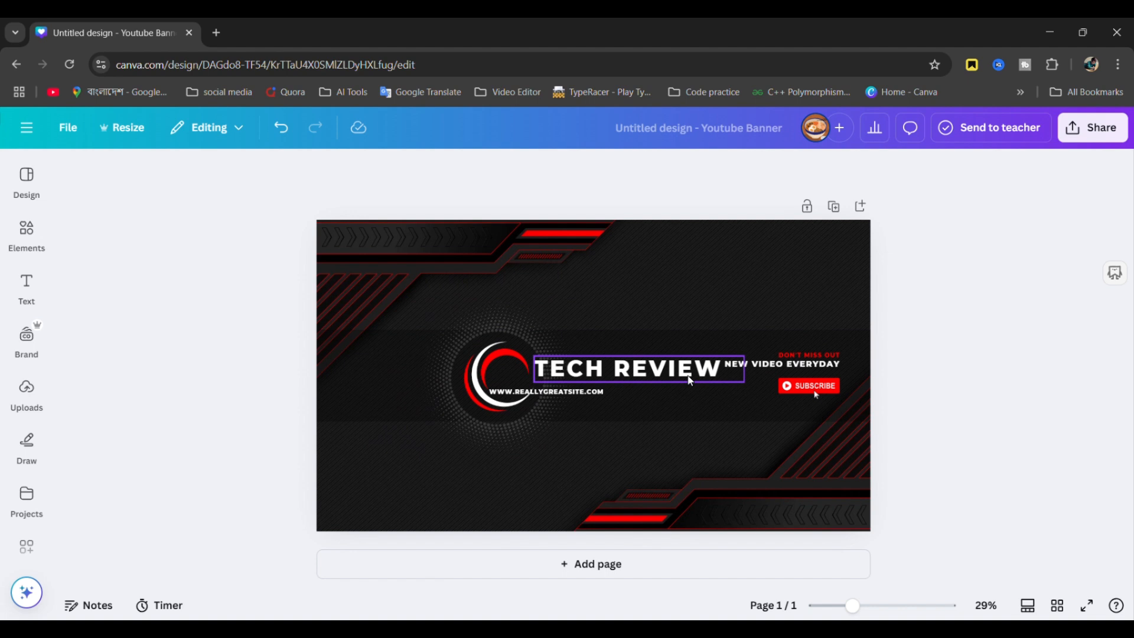
pyautogui.doubleClick(690, 381)
pyautogui.doubleClick(693, 381)
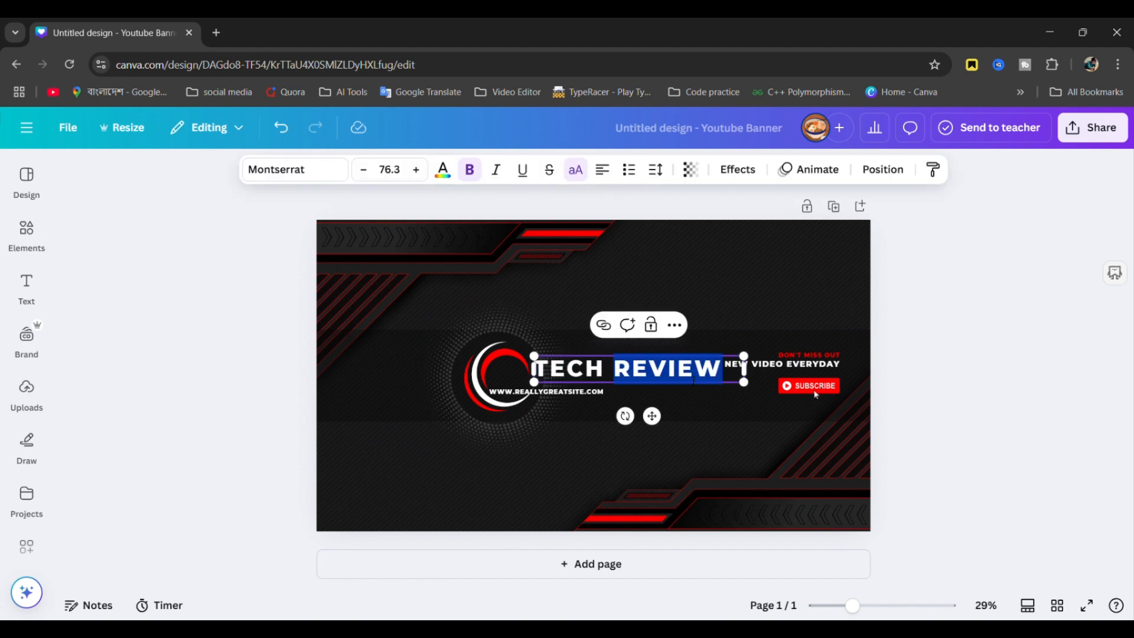
# - Change the title to TECH COMPANY on one line and delete the website address
pyautogui.write('COMPA')
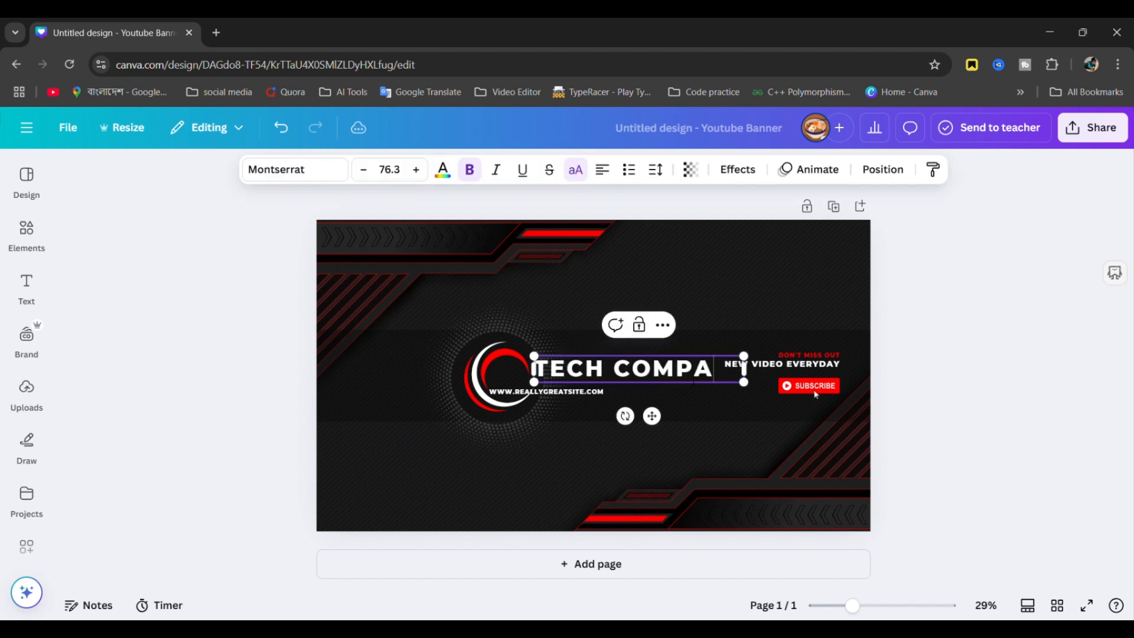
pyautogui.write('NY')
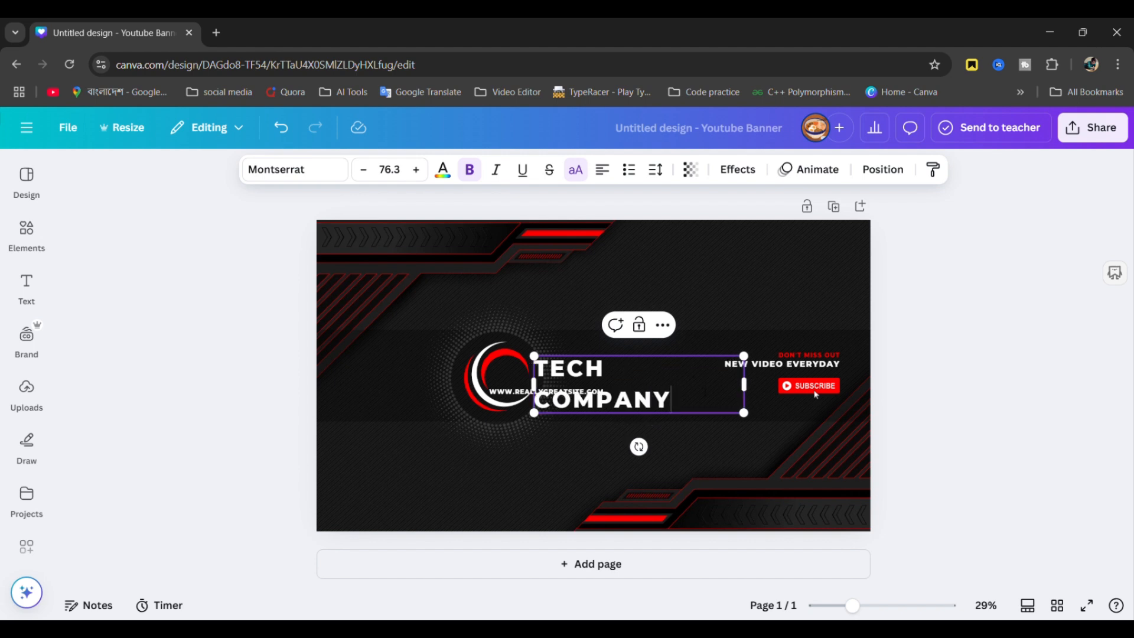
pyautogui.moveTo(756, 395)
pyautogui.mouseDown()
pyautogui.moveTo(766, 375)
pyautogui.moveTo(744, 385)
pyautogui.mouseUp()
pyautogui.click(860, 354)
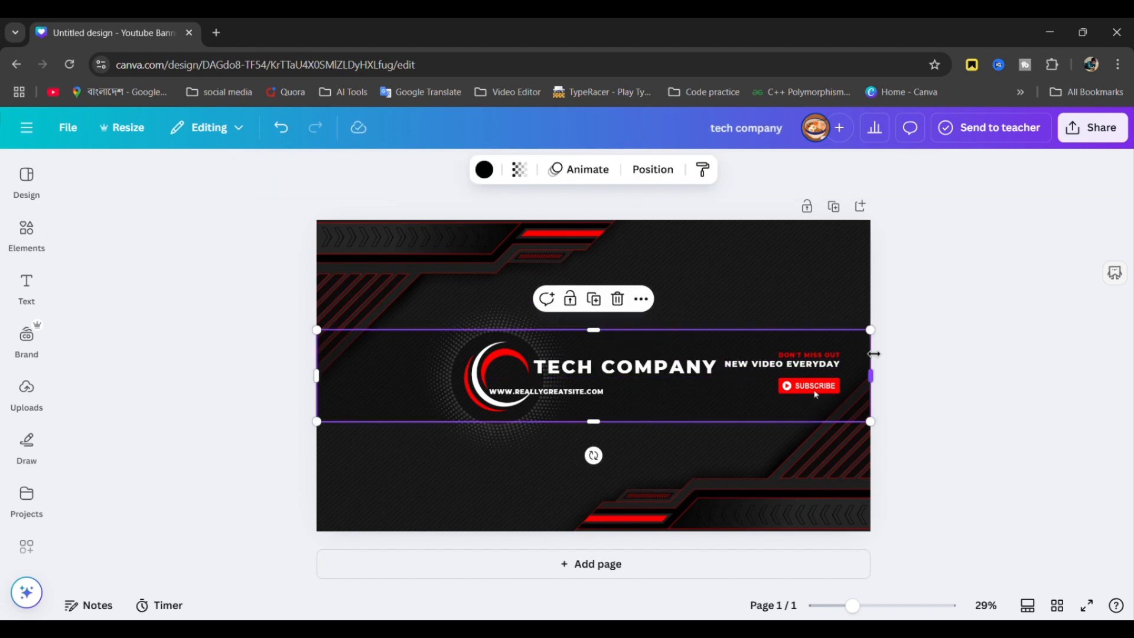
pyautogui.click(1023, 357)
pyautogui.moveTo(638, 372); pyautogui.dragTo(646, 380)
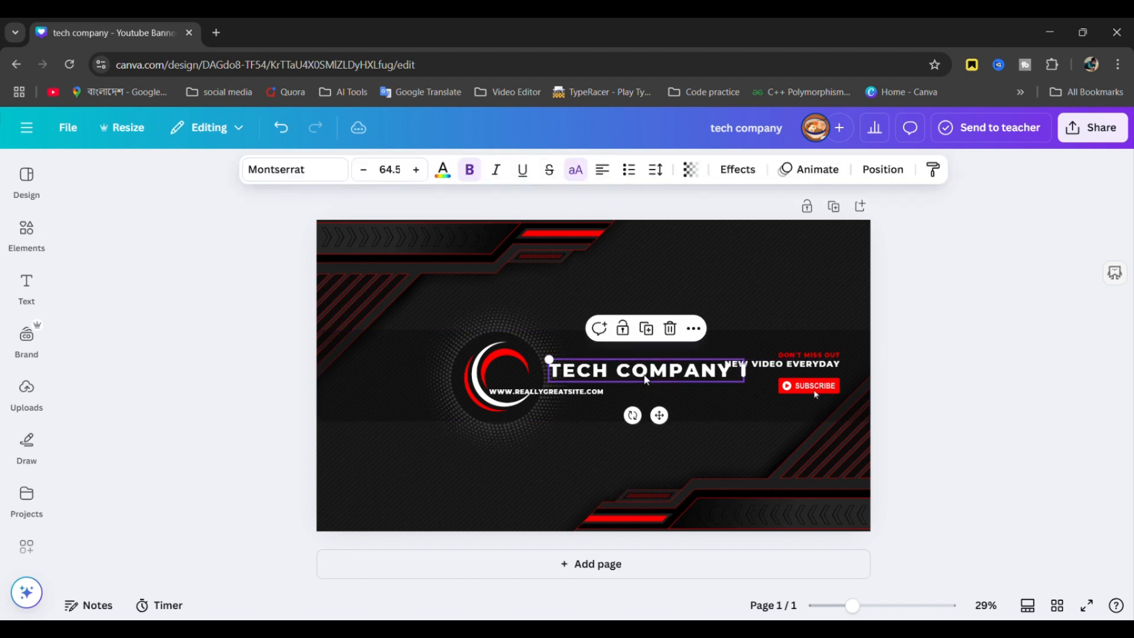
pyautogui.click(589, 394)
pyautogui.press('Delete')
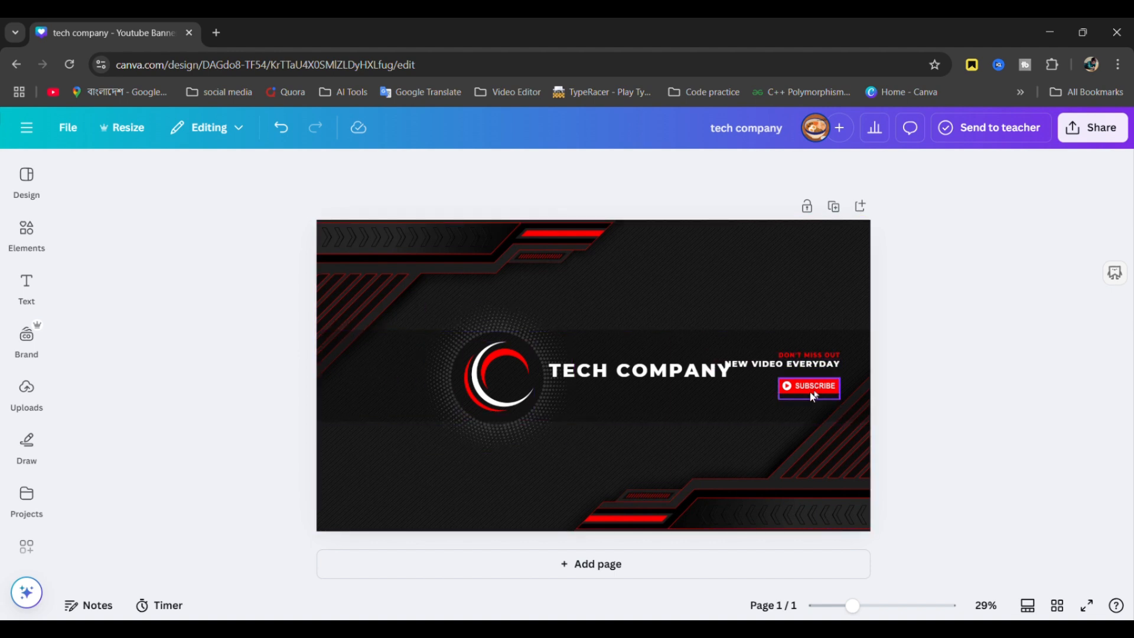
# - Realign the SUBSCRIBE button, NEW VIDEO EVERYDAY and DON'T MISS OUT on the right
pyautogui.click(816, 392)
pyautogui.moveTo(818, 392); pyautogui.dragTo(828, 409)
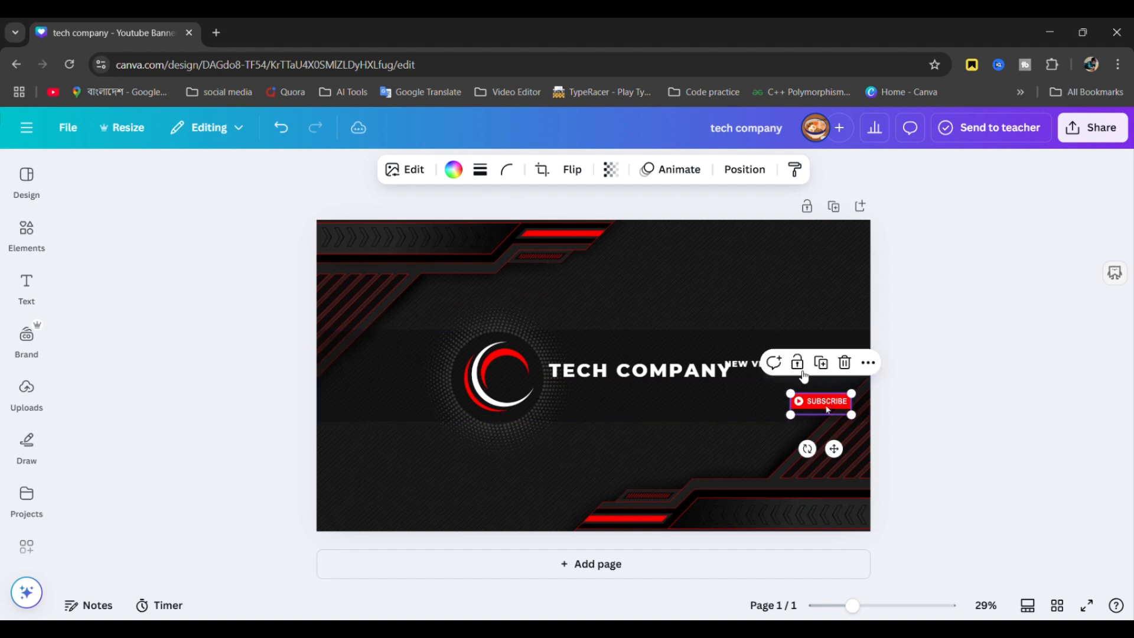
pyautogui.click(964, 357)
pyautogui.click(811, 372)
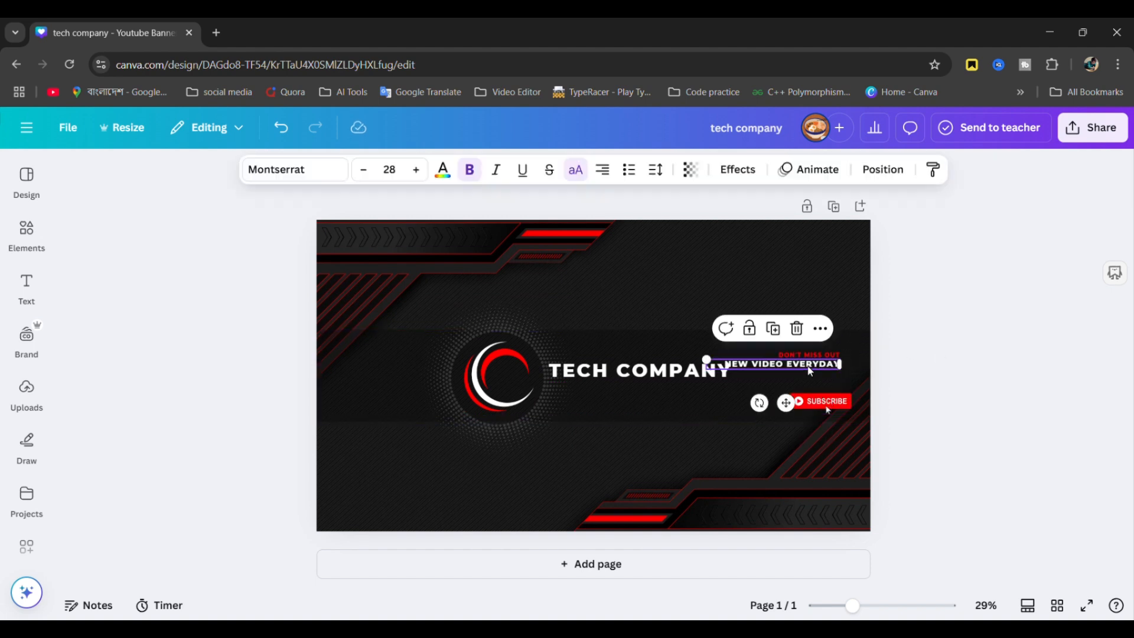
pyautogui.moveTo(811, 372); pyautogui.dragTo(835, 385)
pyautogui.moveTo(836, 386); pyautogui.dragTo(827, 366)
pyautogui.click(806, 356)
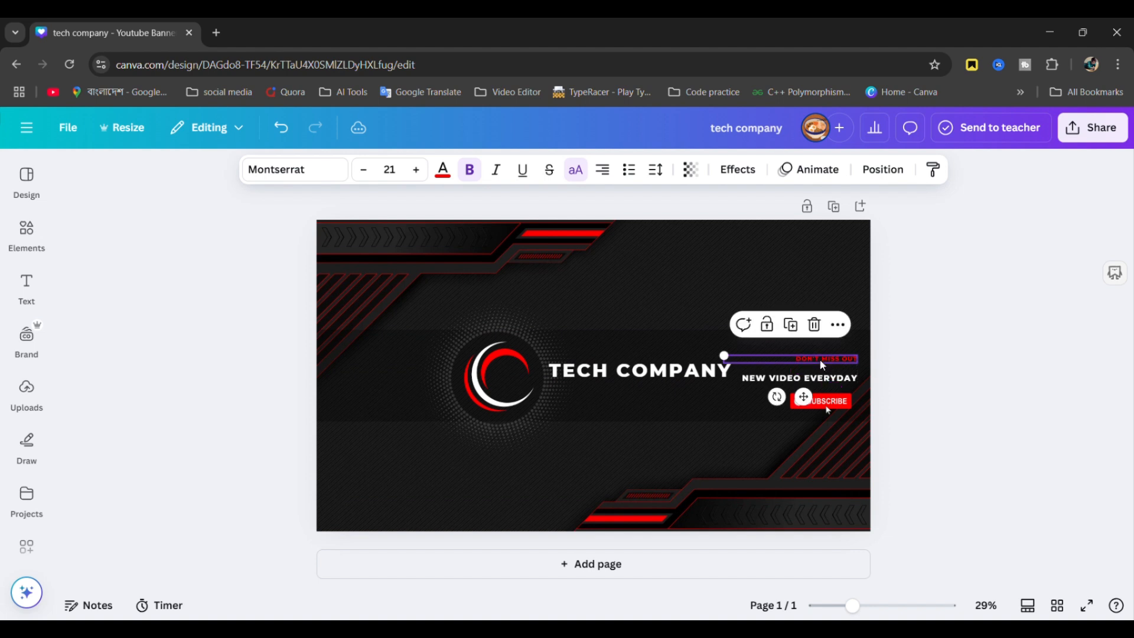
pyautogui.click(956, 337)
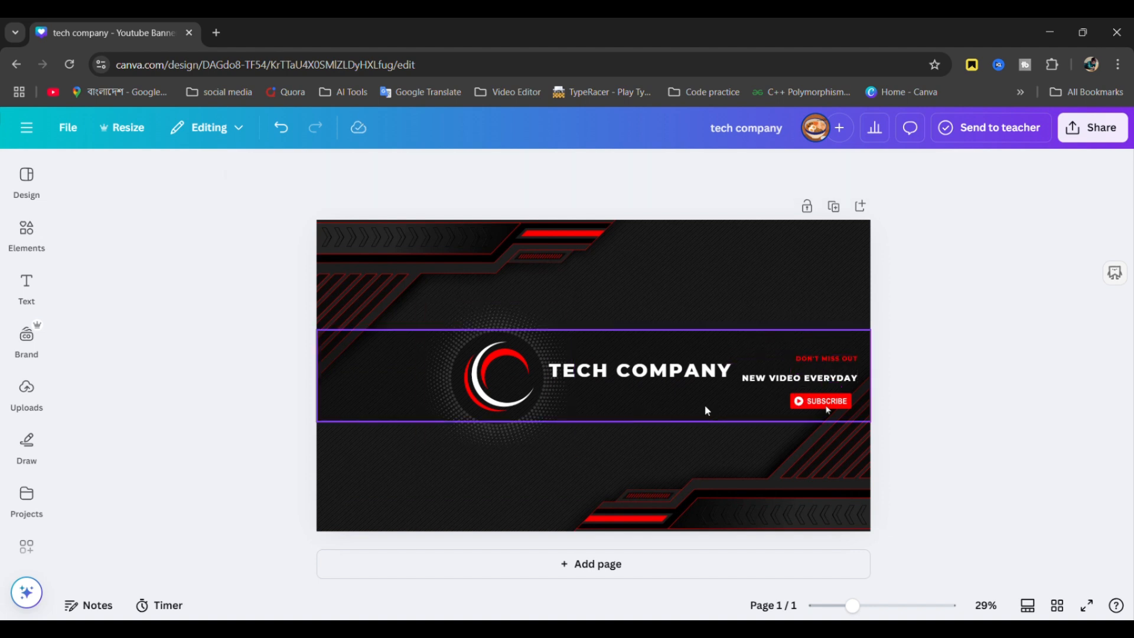
# - Search the Elements library for 'bell icon' and filter to Graphics results
pyautogui.click(32, 238)
pyautogui.click(179, 186)
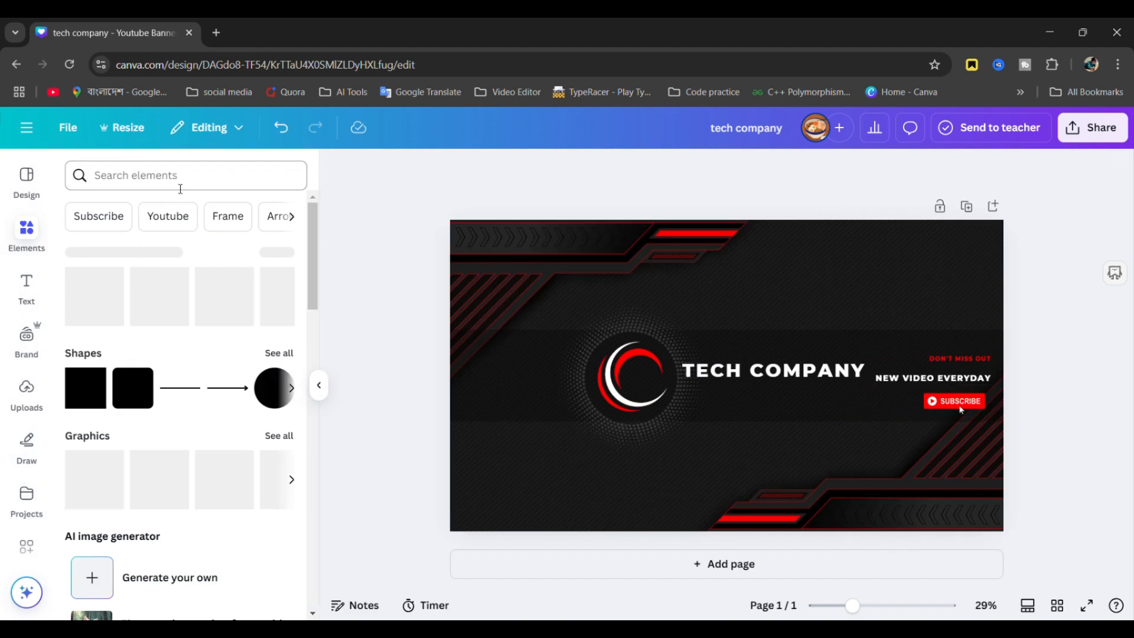
pyautogui.write('e')
pyautogui.press('BackSpace')
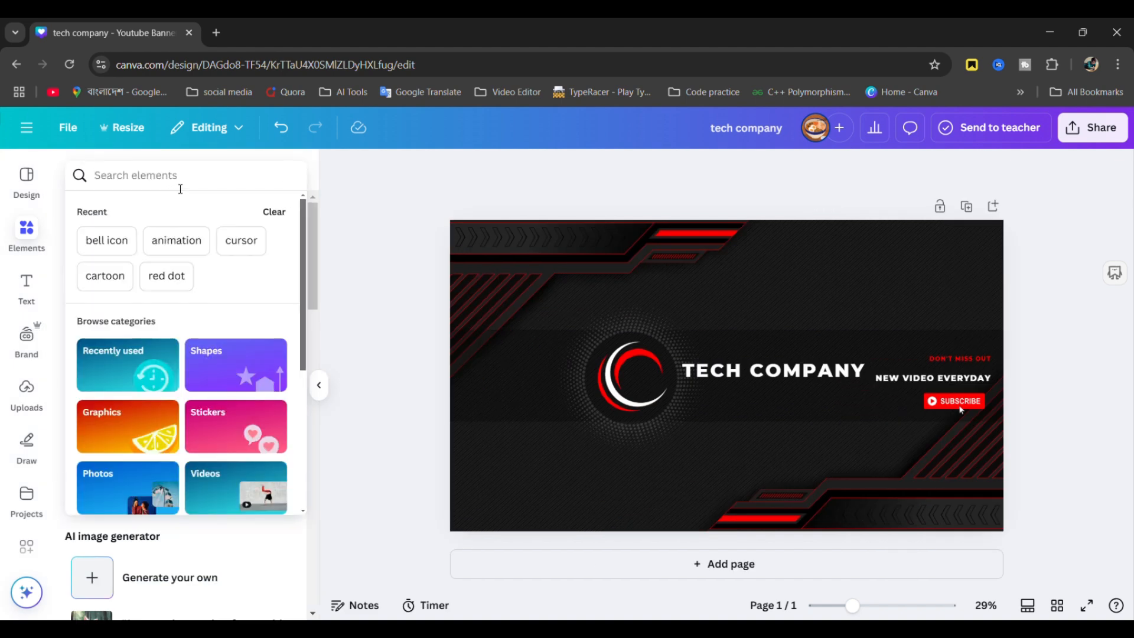
pyautogui.write('bell ic')
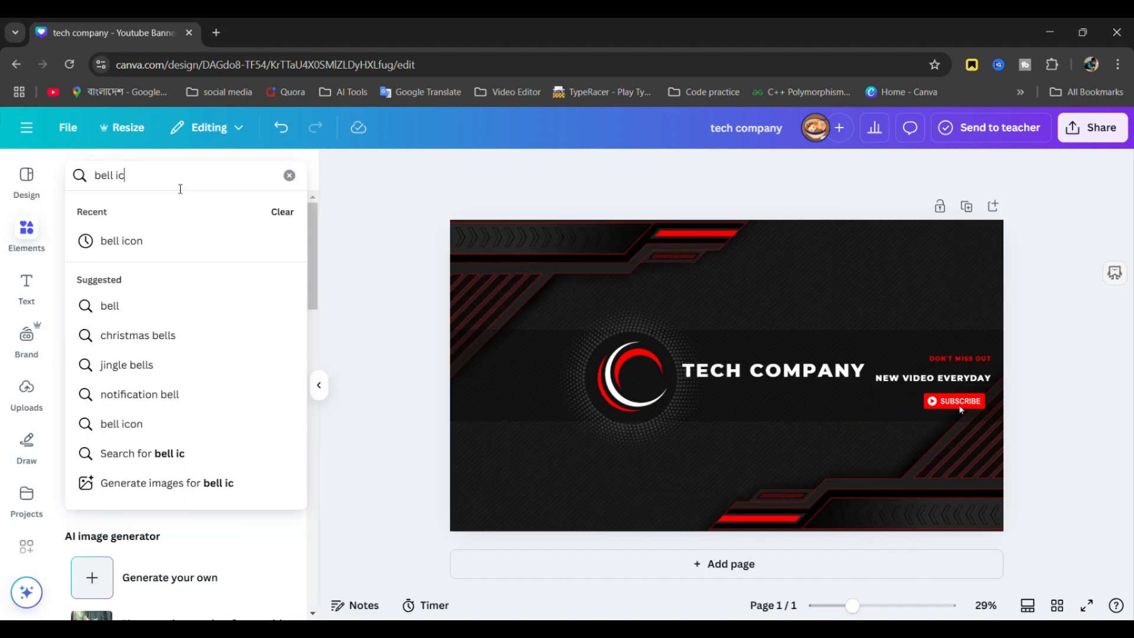
pyautogui.write('on')
pyautogui.press('Return')
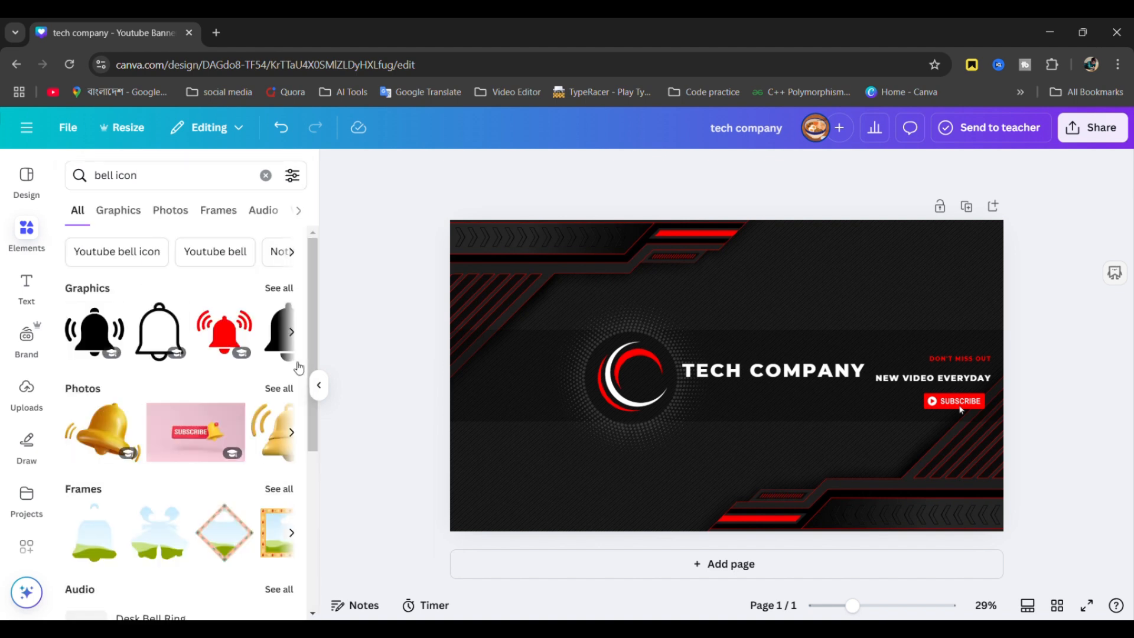
pyautogui.hscroll(5, 230, 346)
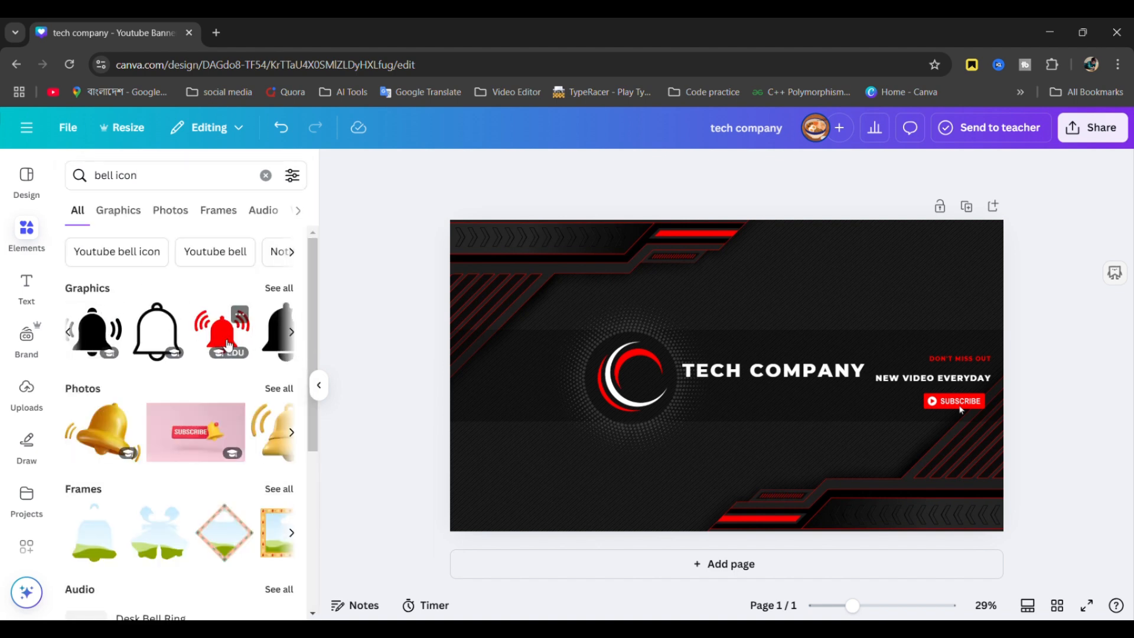
pyautogui.hscroll(3, 228, 345)
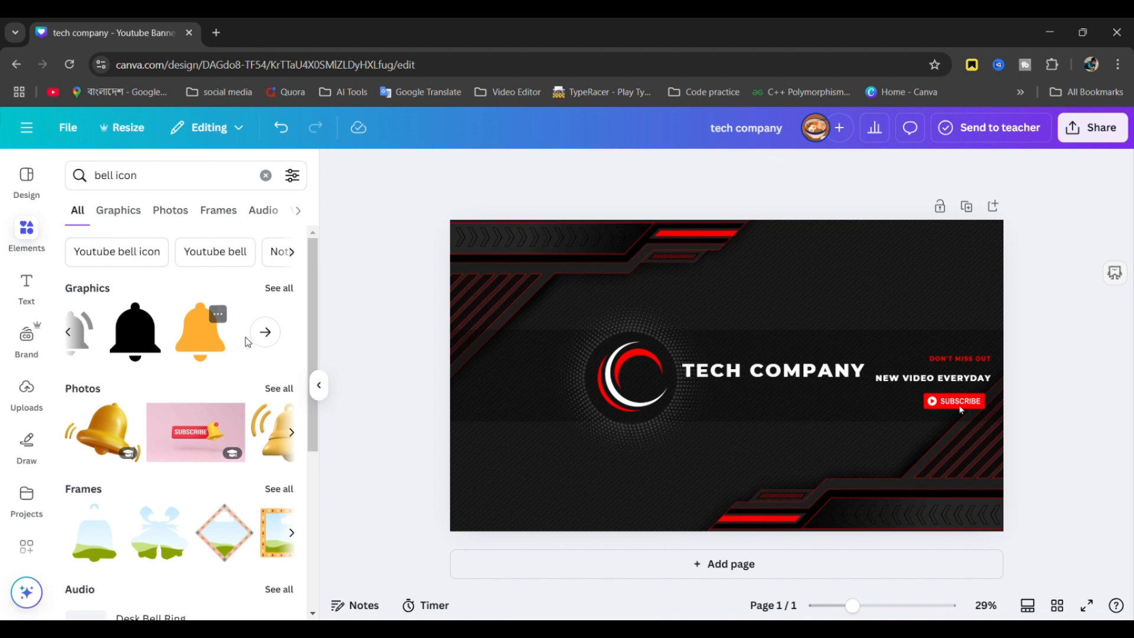
pyautogui.click(265, 332)
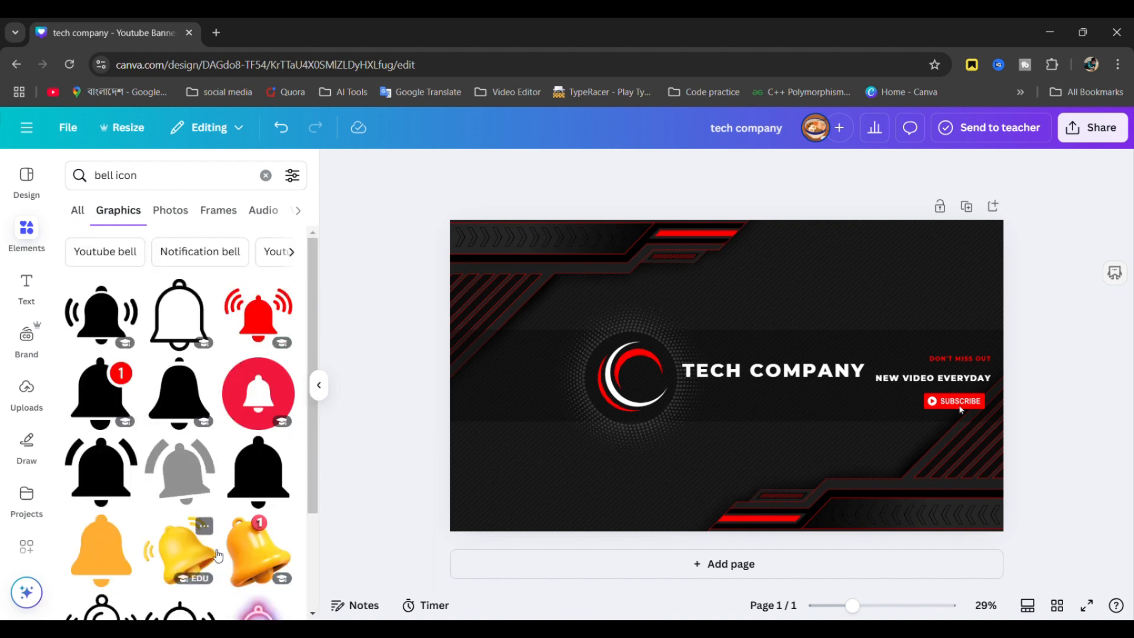
pyautogui.scroll(-3, 216, 553)
pyautogui.scroll(3, 216, 552)
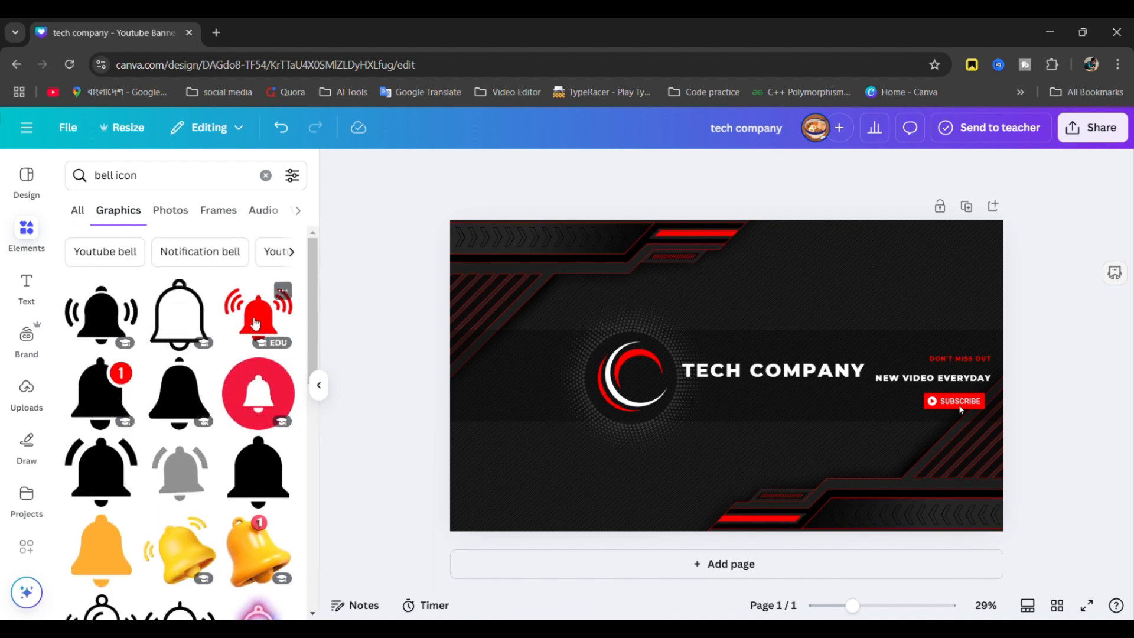
# - Place the red ringing bell above DON'T MISS OUT and shrink it to a small icon
pyautogui.moveTo(255, 324); pyautogui.dragTo(897, 383)
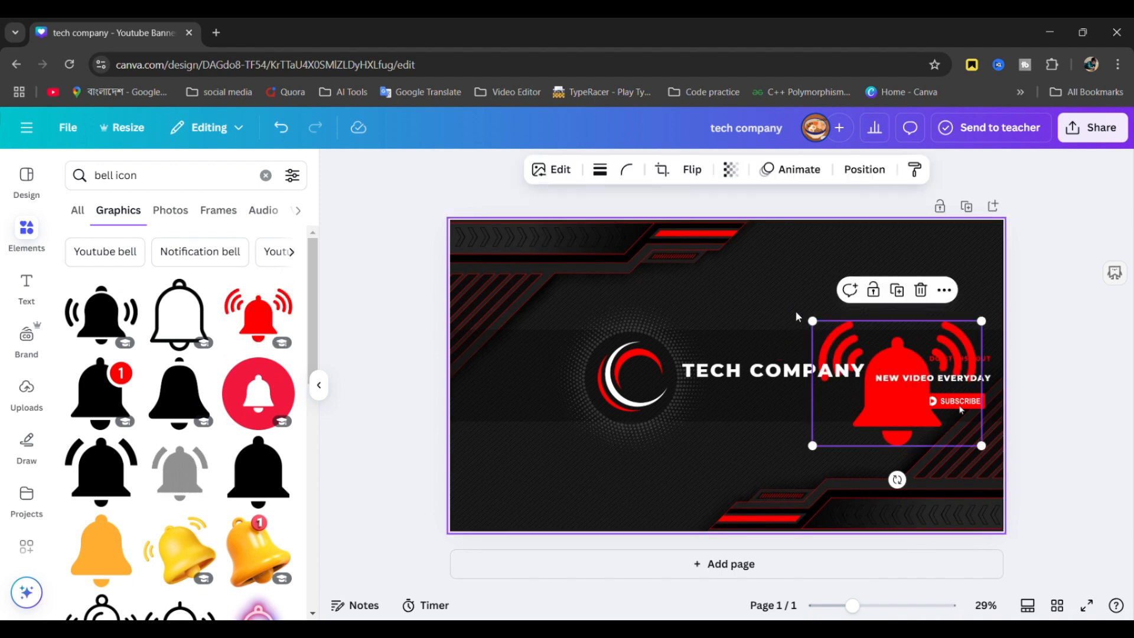
pyautogui.moveTo(813, 321); pyautogui.dragTo(984, 348)
pyautogui.click(1102, 347)
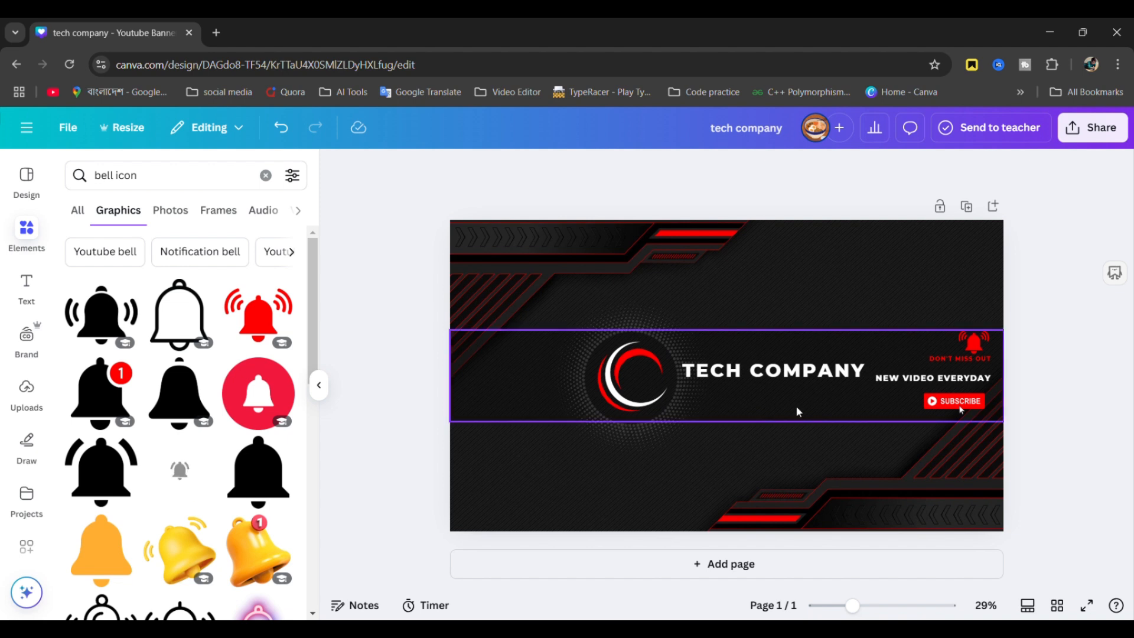
pyautogui.click(627, 385)
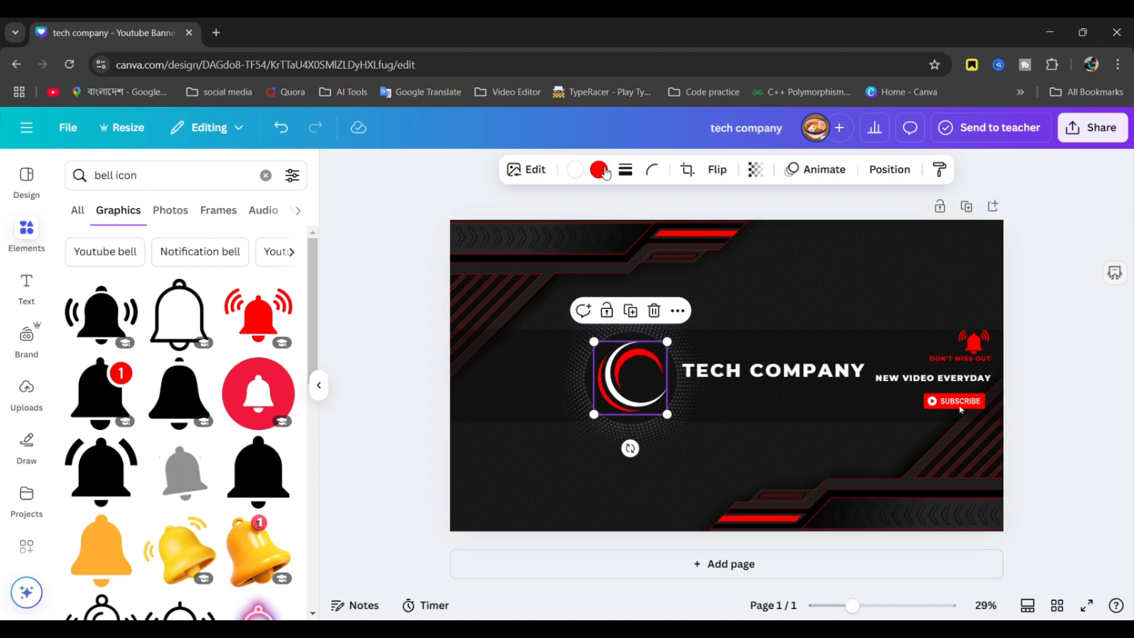
# - Try orange, red, pink, maroon, near-black and dark blue on the logo's arc
pyautogui.click(608, 170)
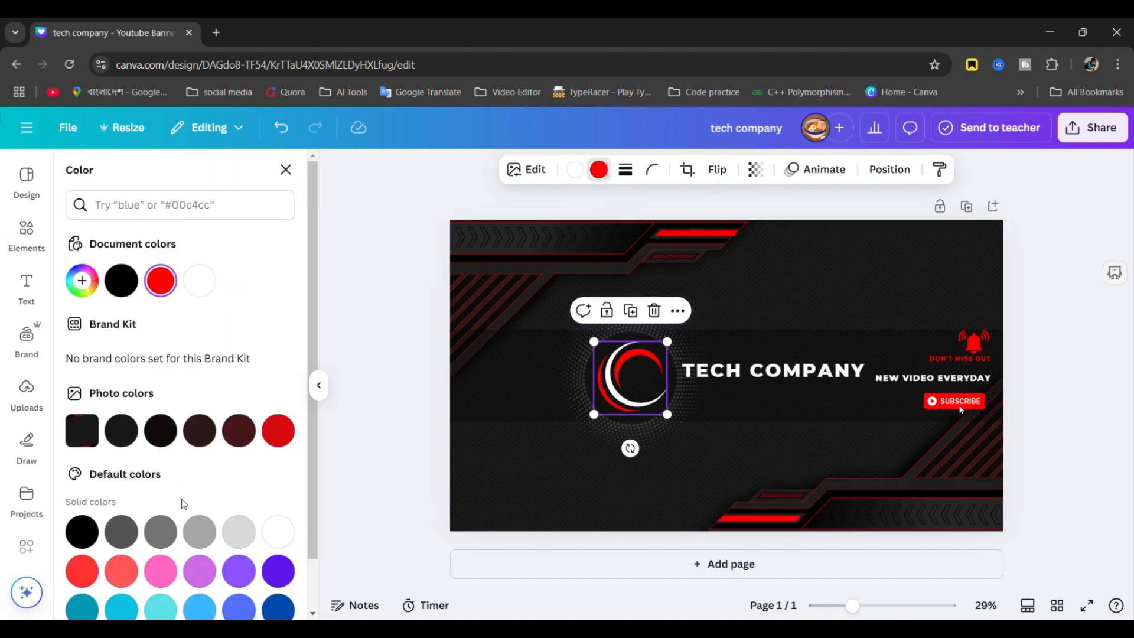
pyautogui.scroll(-1, 184, 504)
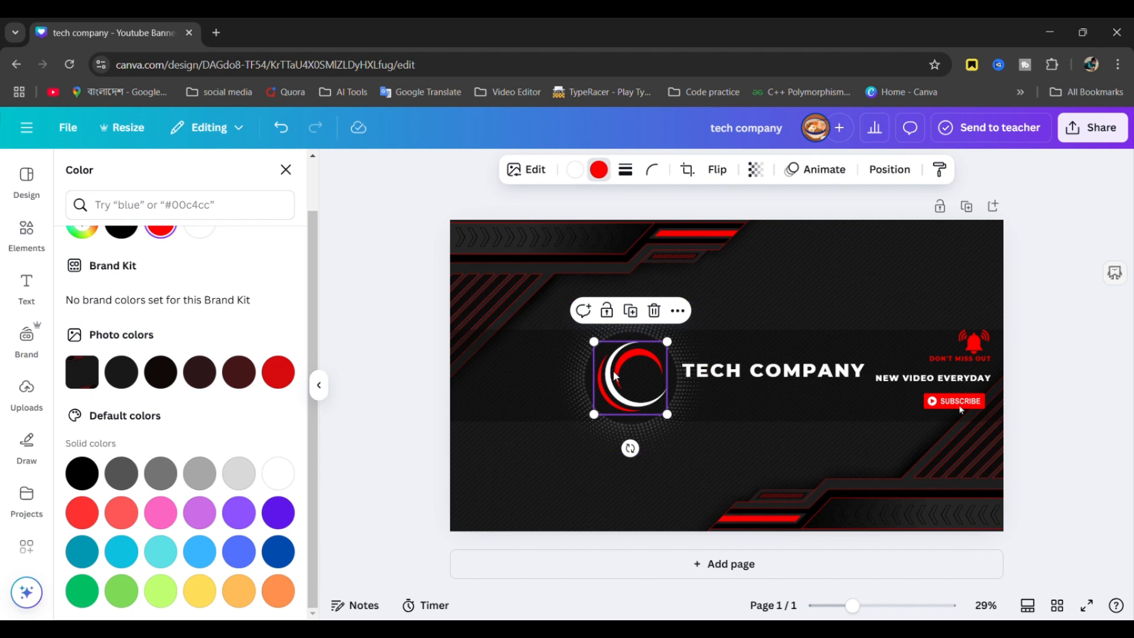
pyautogui.click(285, 594)
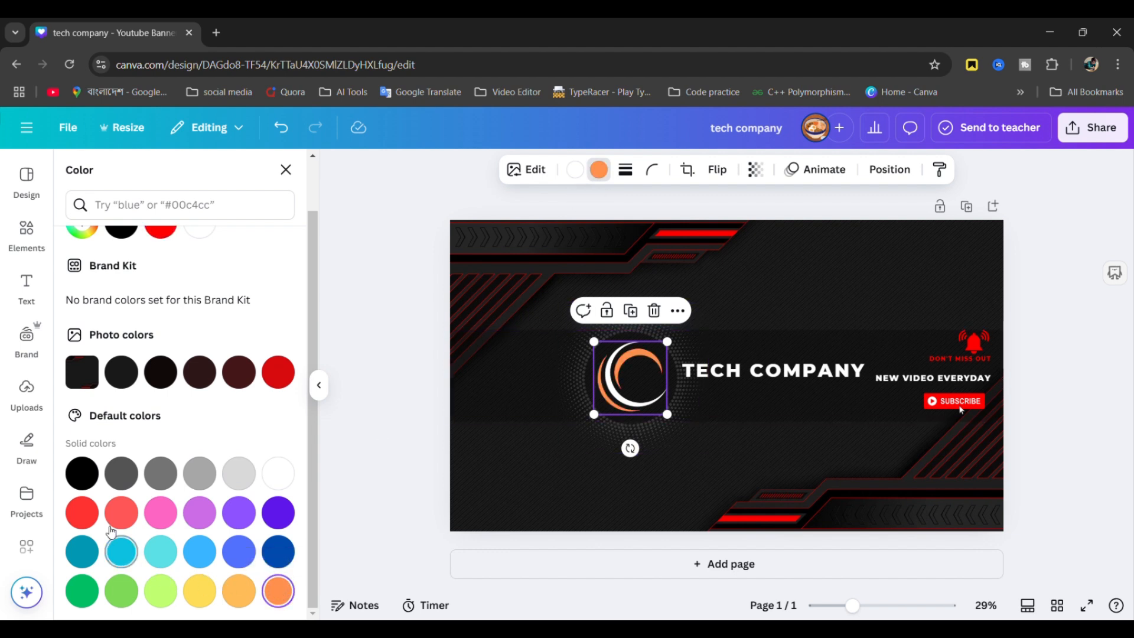
pyautogui.click(85, 512)
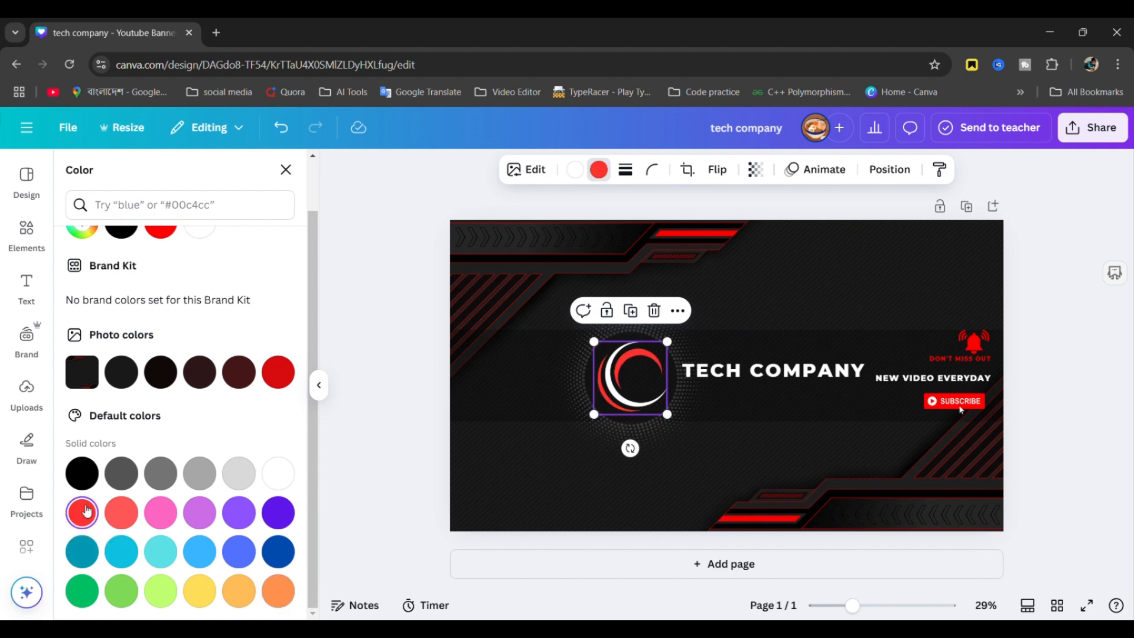
pyautogui.click(162, 511)
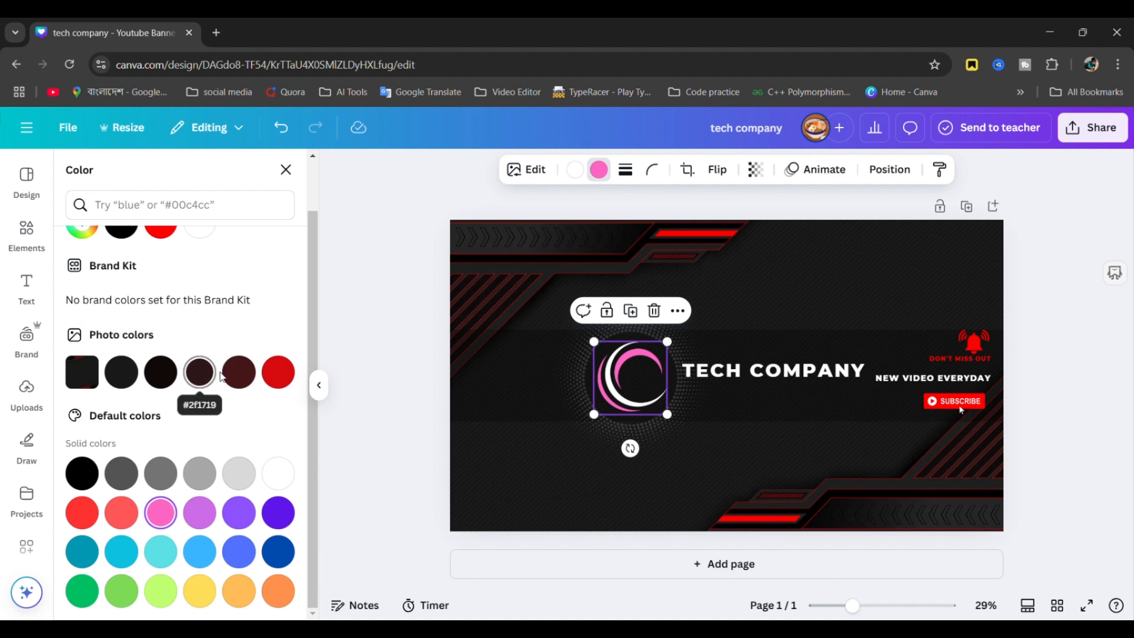
pyautogui.click(254, 384)
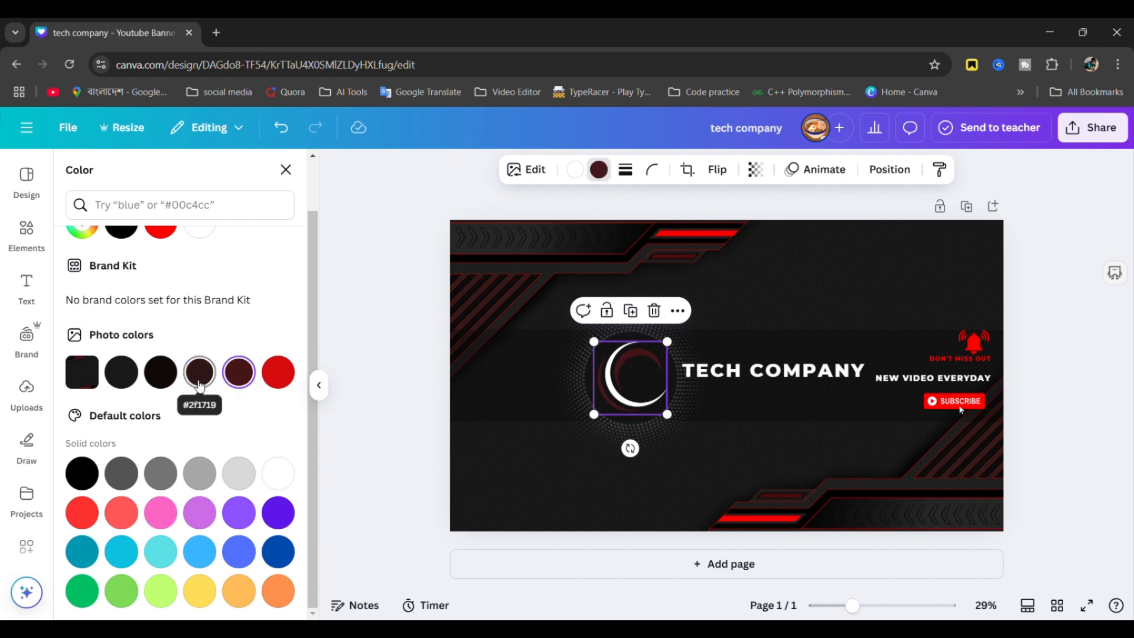
pyautogui.click(200, 373)
pyautogui.click(158, 385)
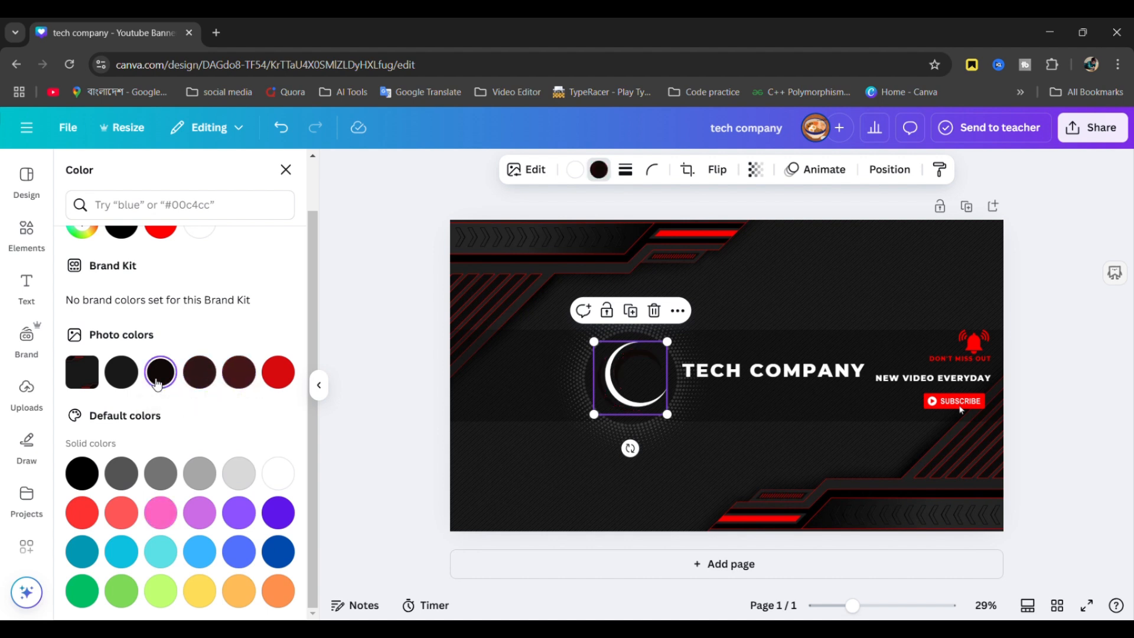
pyautogui.click(282, 553)
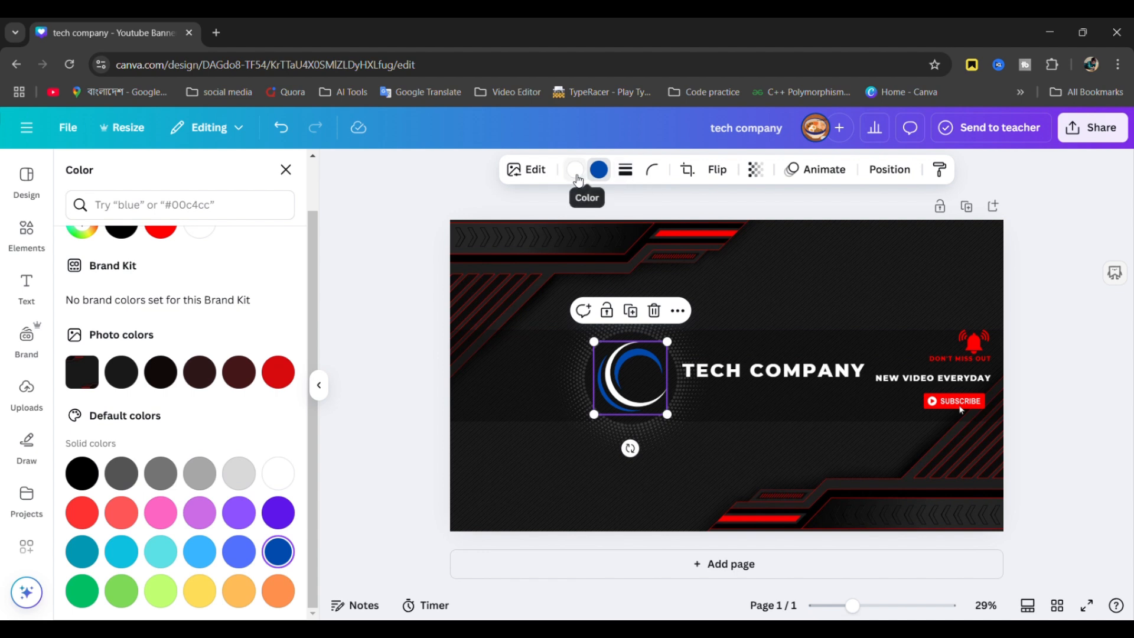
# - Recolour the logo's other arc through red and violet, settling on white
pyautogui.click(575, 170)
pyautogui.click(278, 372)
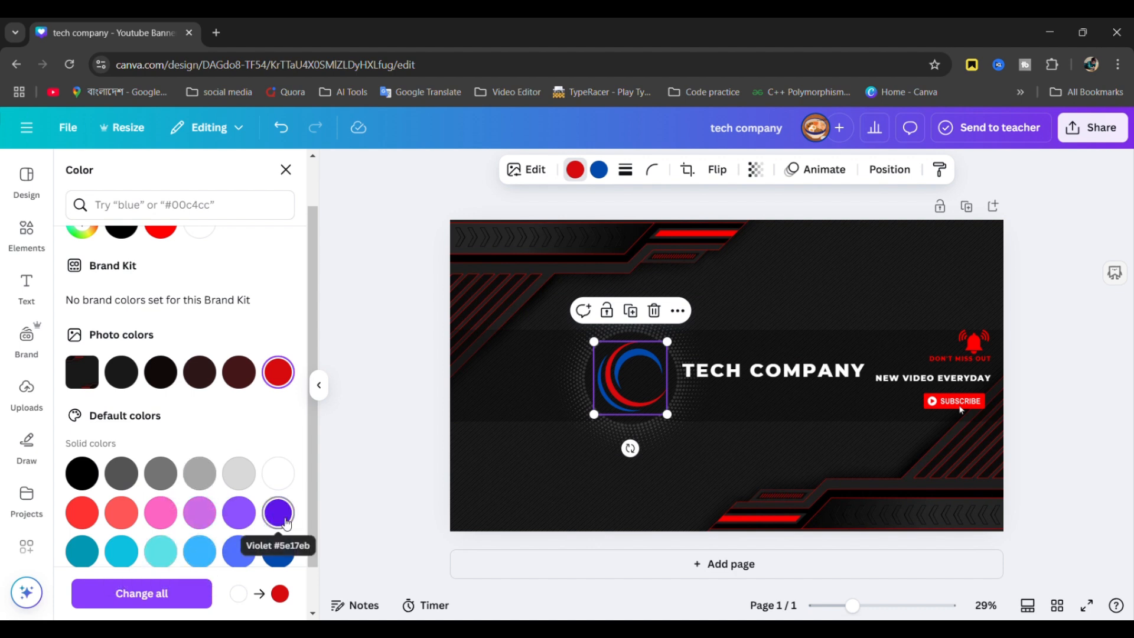
pyautogui.click(288, 519)
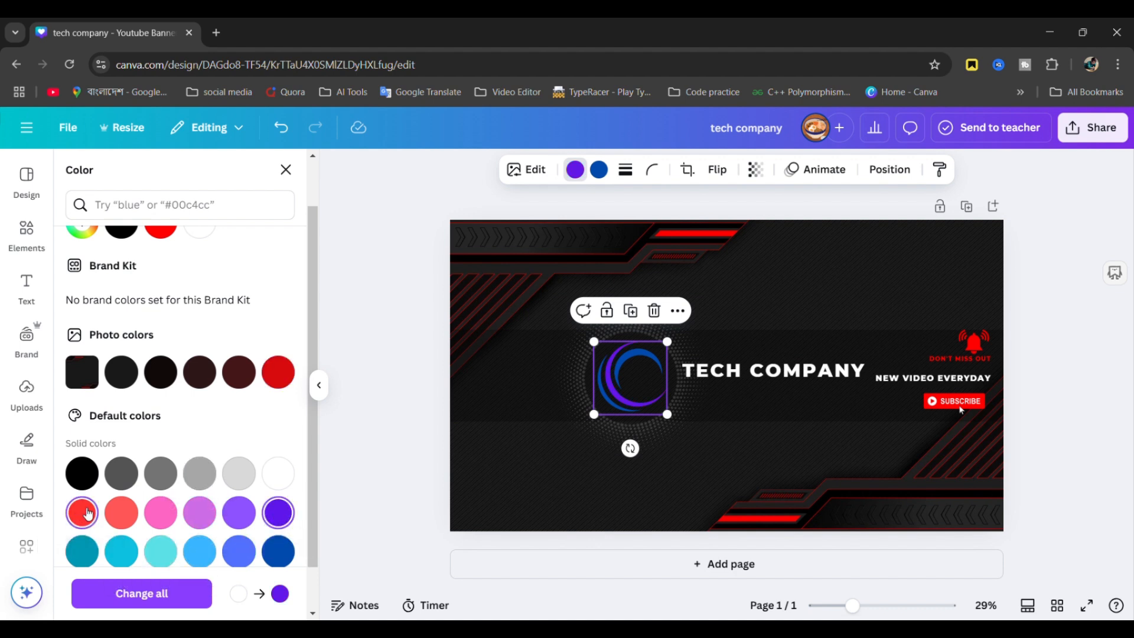
pyautogui.click(88, 514)
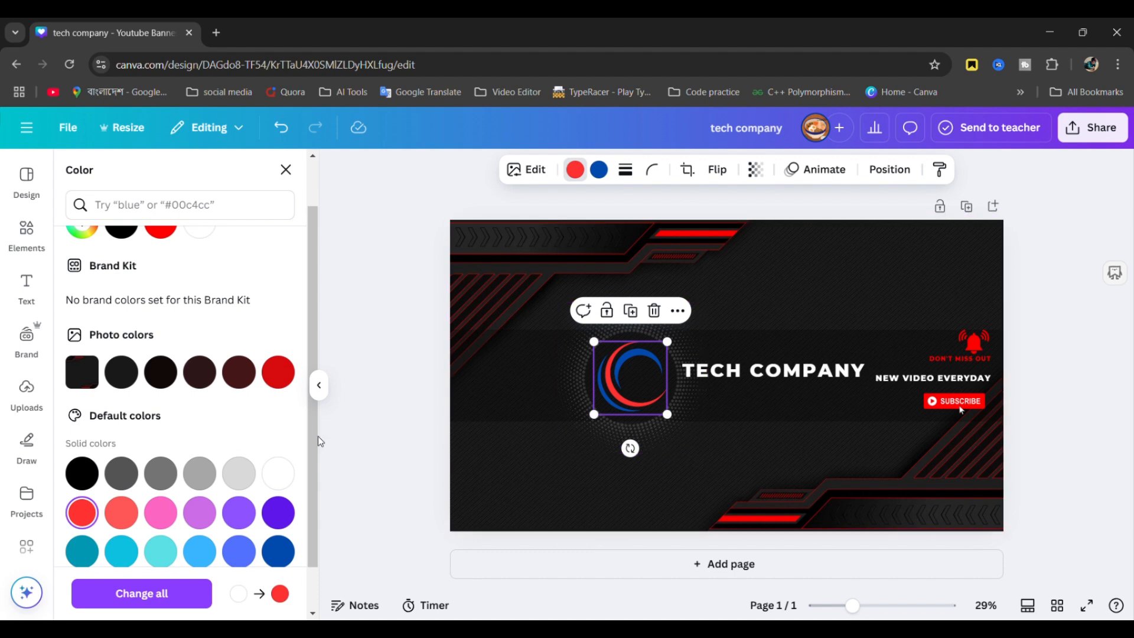
pyautogui.click(282, 475)
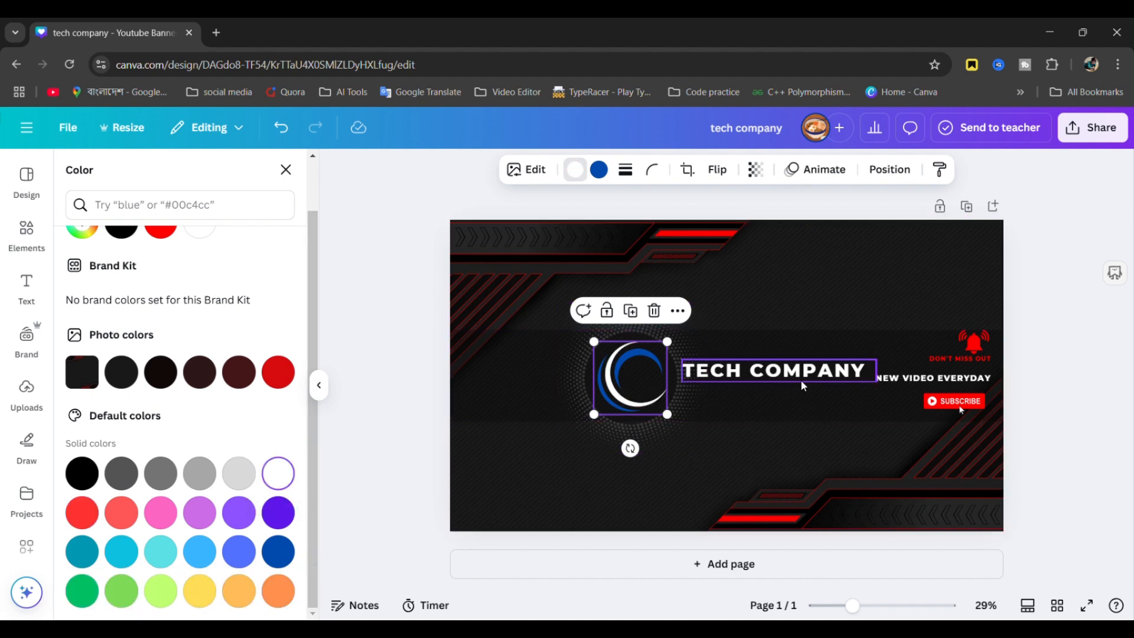
pyautogui.click(1071, 386)
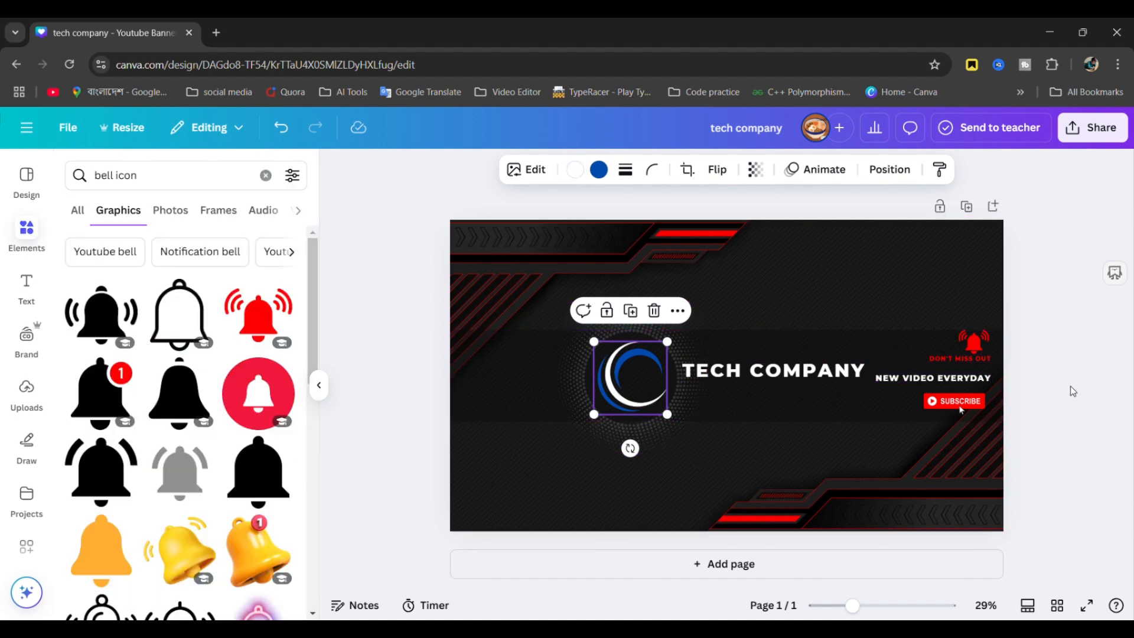
pyautogui.click(1074, 392)
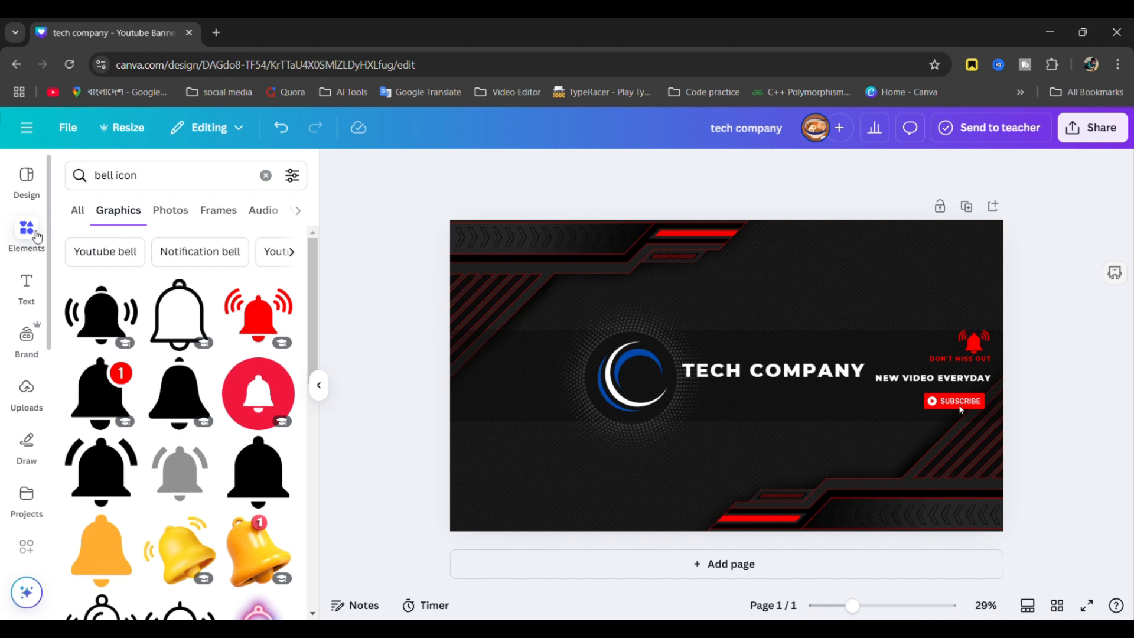
# - Replace the current page with the gold NEIL TRAN CHANNEL template from similar designs
pyautogui.click(27, 195)
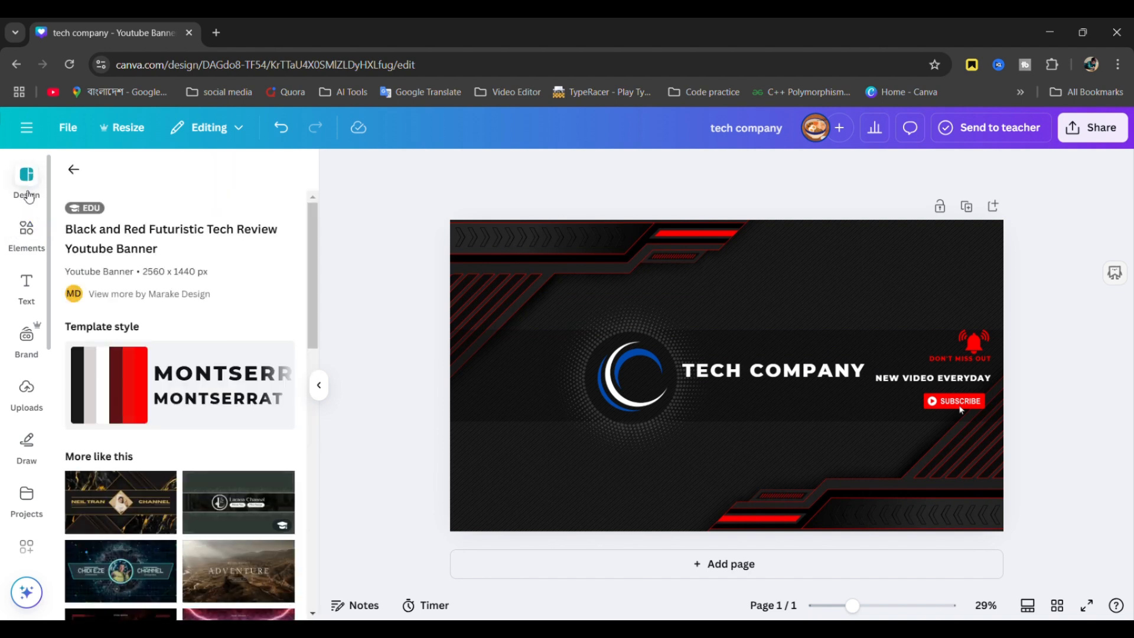
pyautogui.scroll(-3, 152, 506)
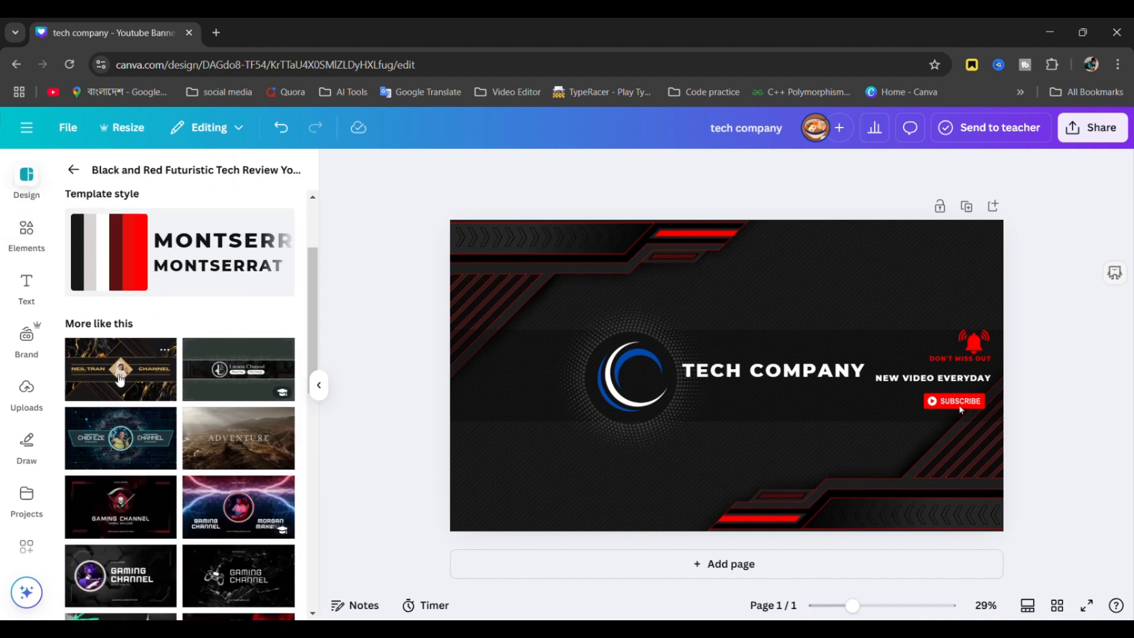
pyautogui.click(121, 380)
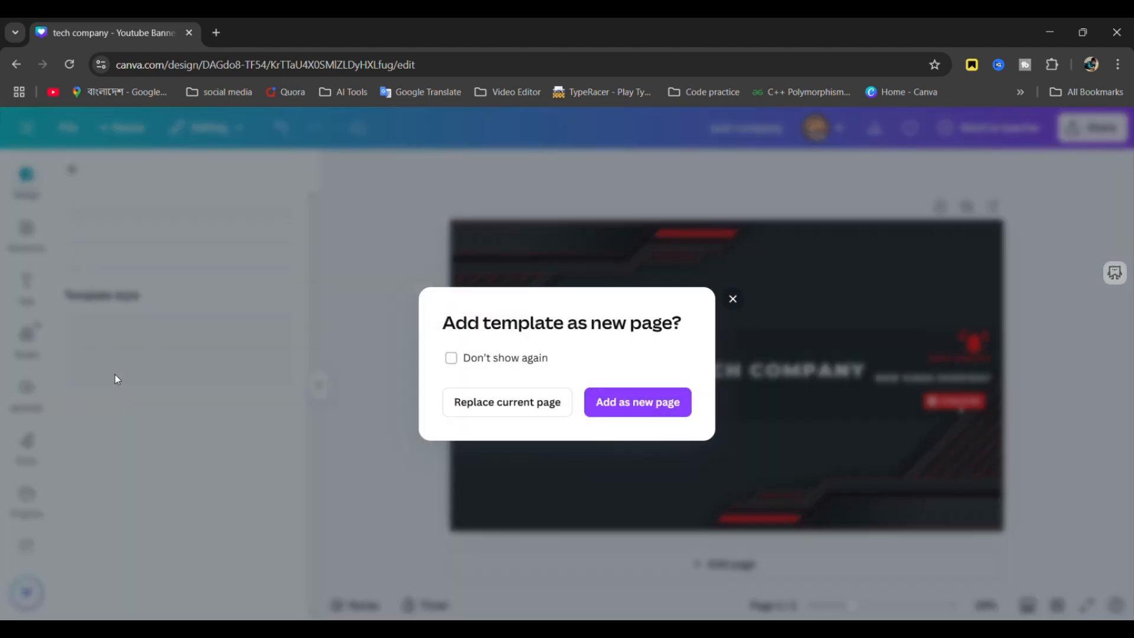
pyautogui.click(499, 400)
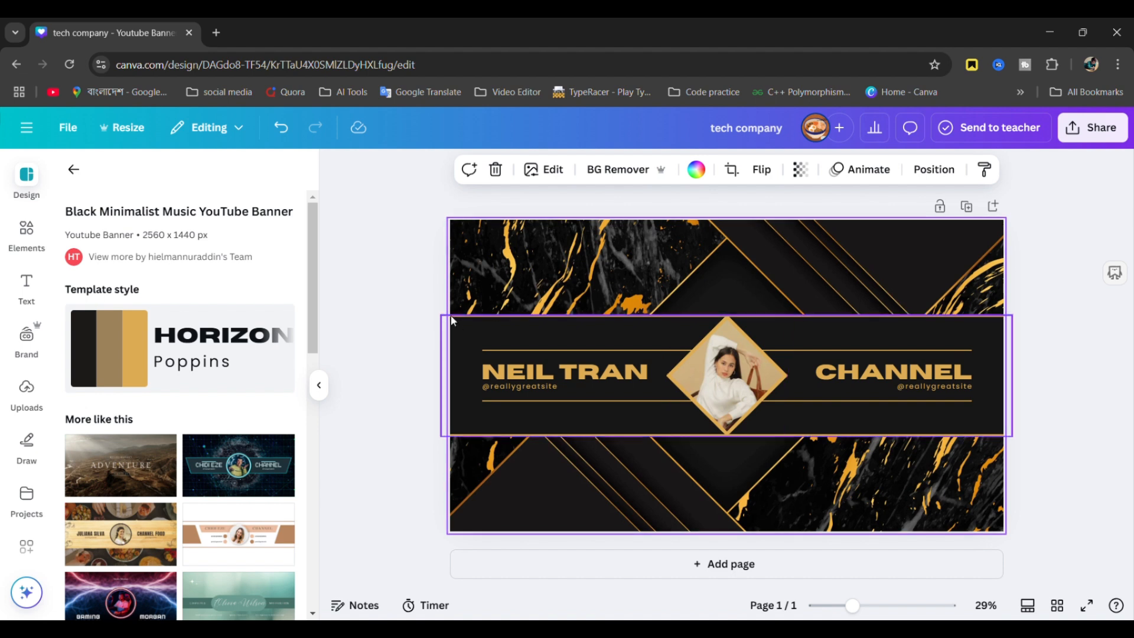
pyautogui.moveTo(452, 319)
pyautogui.mouseDown()
pyautogui.moveTo(508, 337)
pyautogui.moveTo(460, 329)
pyautogui.mouseUp()
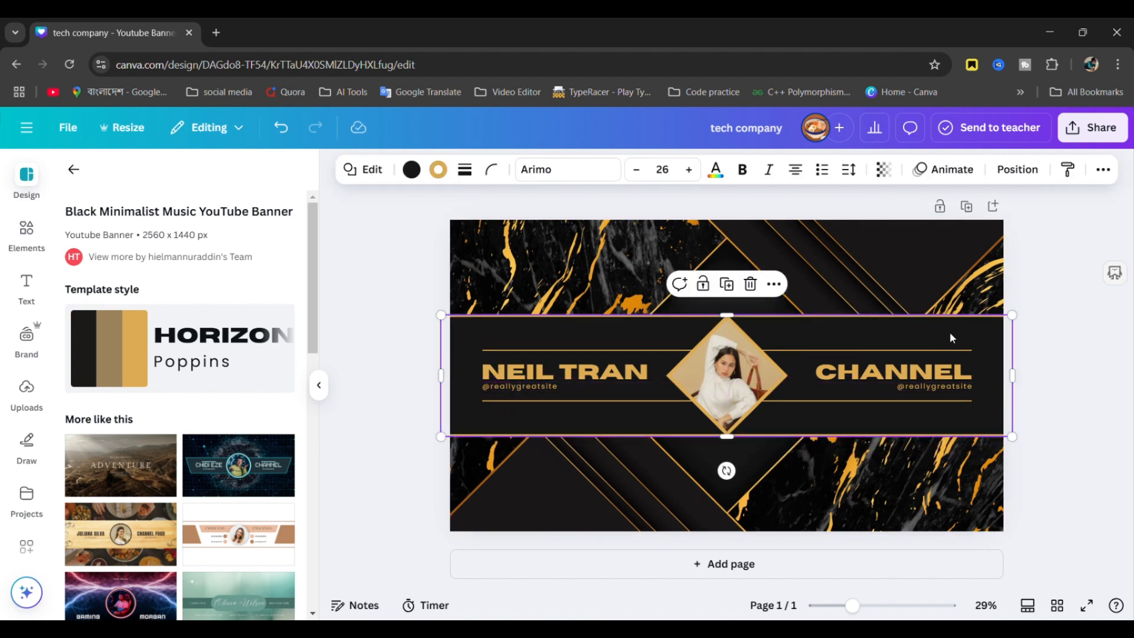
pyautogui.click(919, 390)
pyautogui.press('Delete')
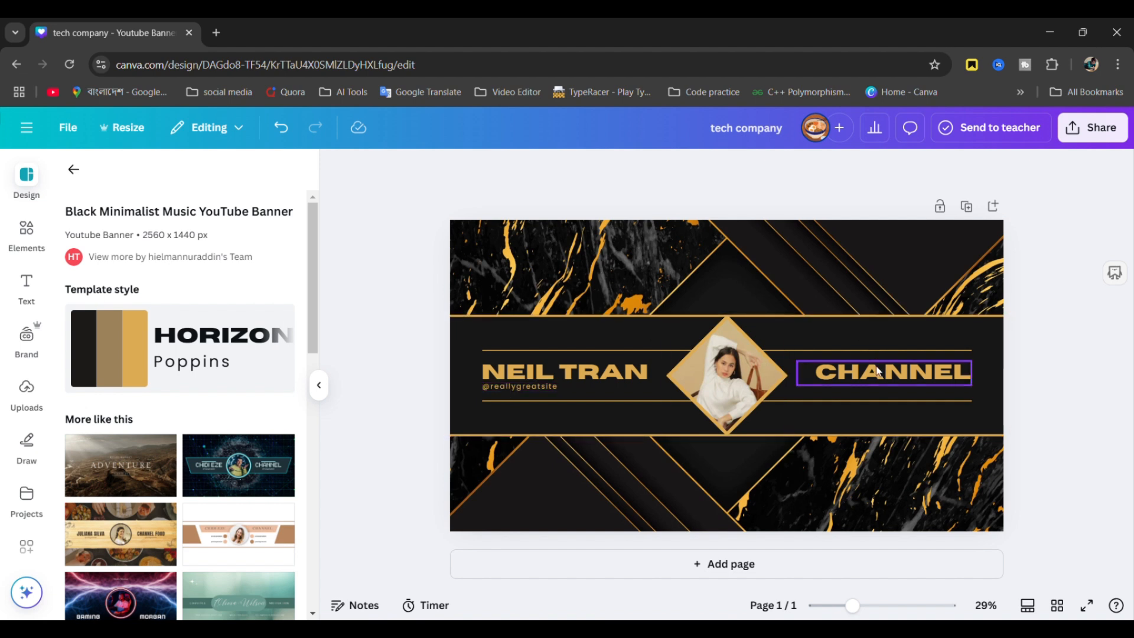
# - Stack CHANNEL under NEIL TRAN and move the photo diamond to the band's right end
pyautogui.moveTo(890, 373); pyautogui.dragTo(623, 412)
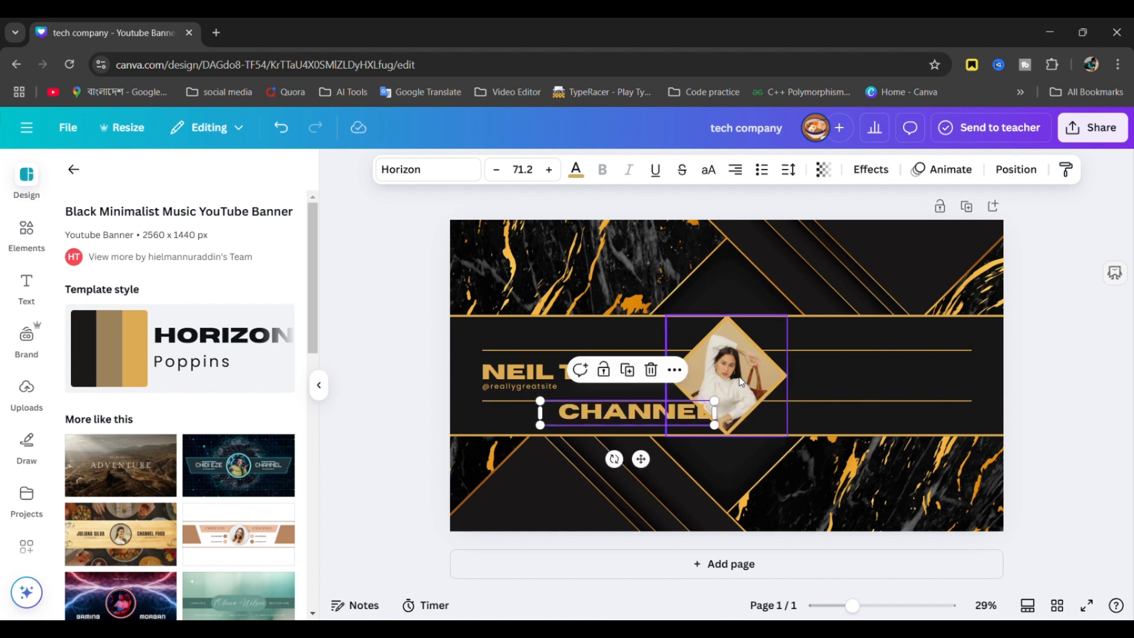
pyautogui.moveTo(747, 383); pyautogui.dragTo(950, 381)
pyautogui.moveTo(621, 378); pyautogui.dragTo(781, 377)
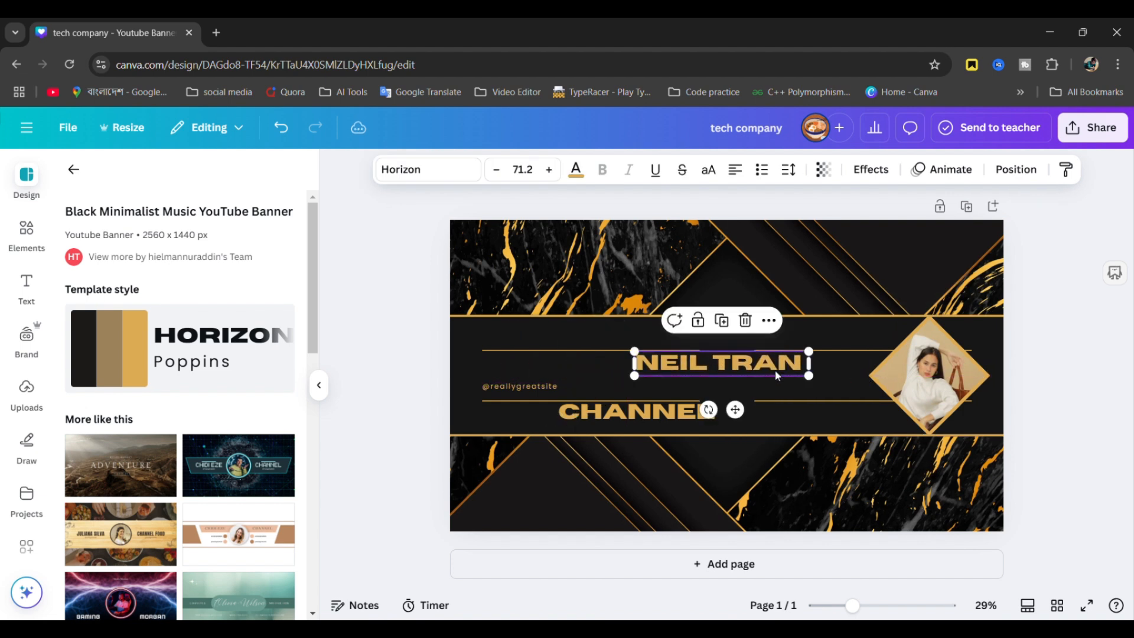
pyautogui.moveTo(683, 410); pyautogui.dragTo(811, 381)
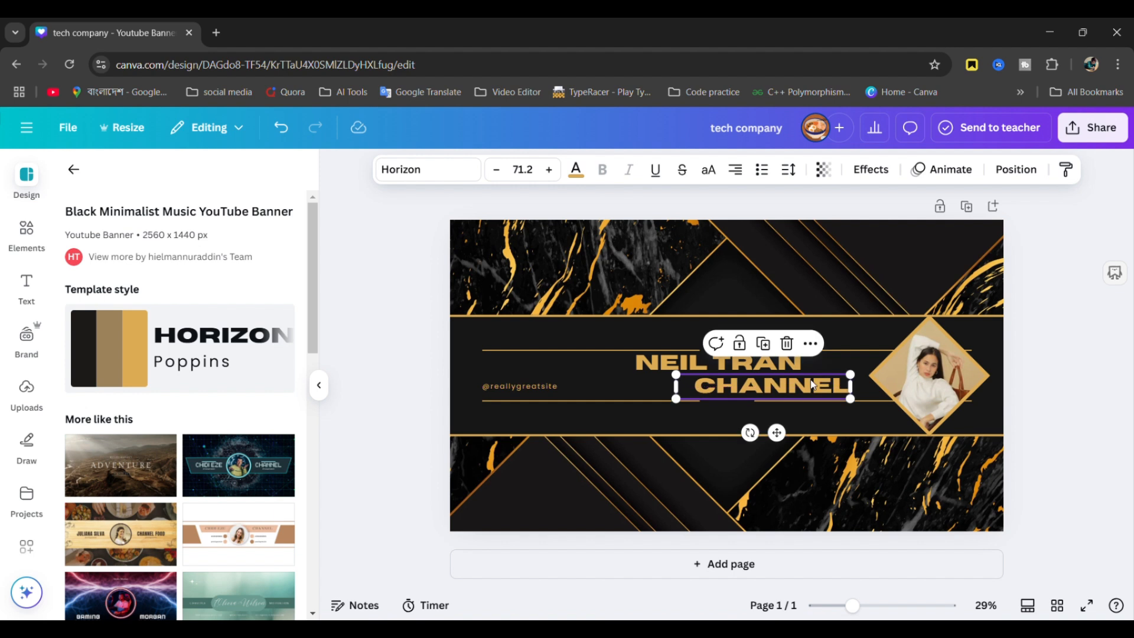
pyautogui.click(1061, 350)
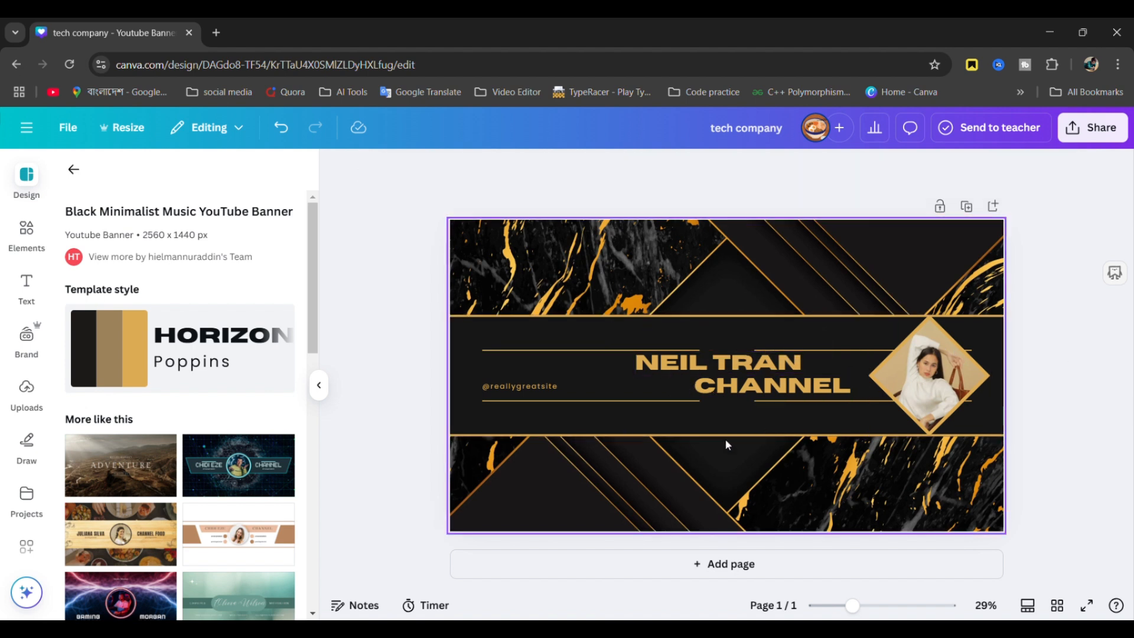
pyautogui.doubleClick(521, 386)
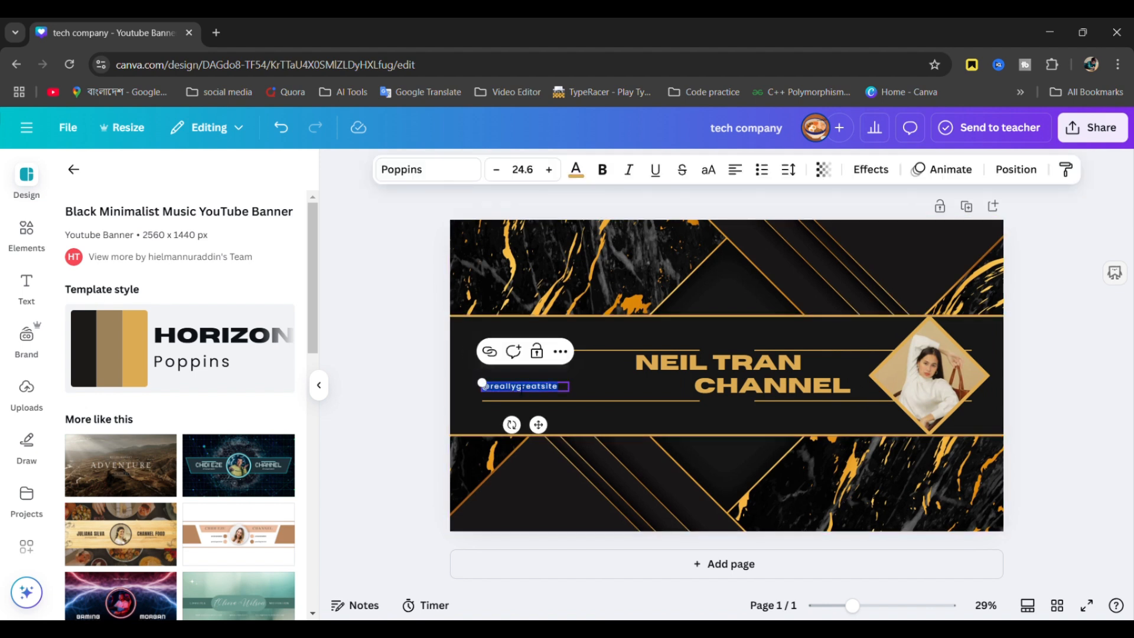
pyautogui.press('BackSpace')
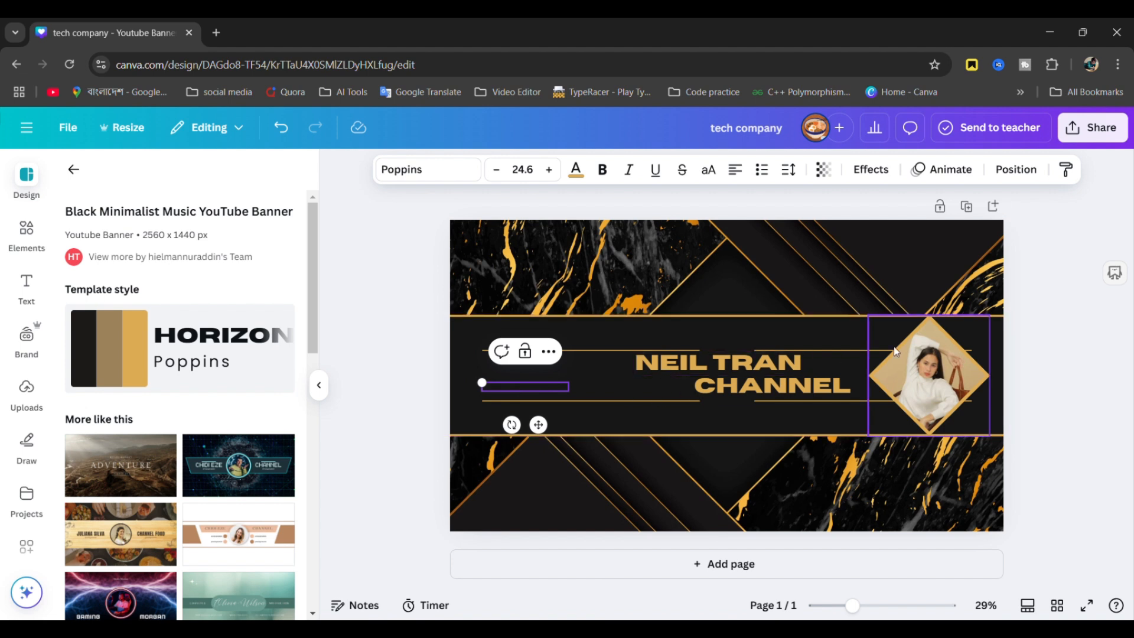
pyautogui.click(1018, 368)
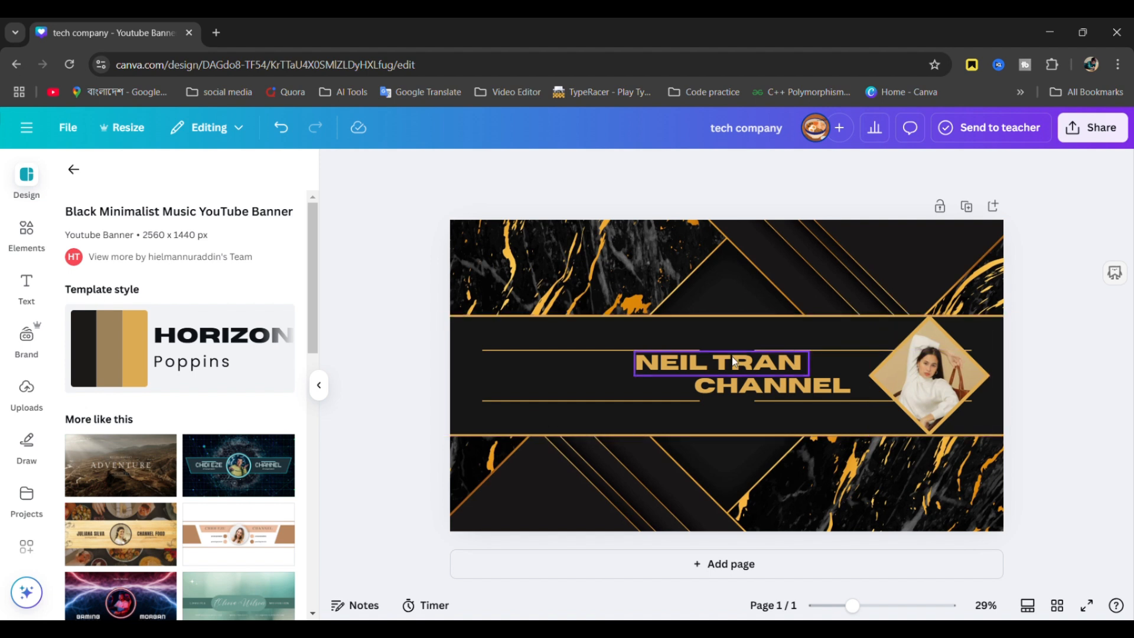
# - Revisit the bell icon results, then delete the portrait so the diamond frame is empty
pyautogui.click(26, 232)
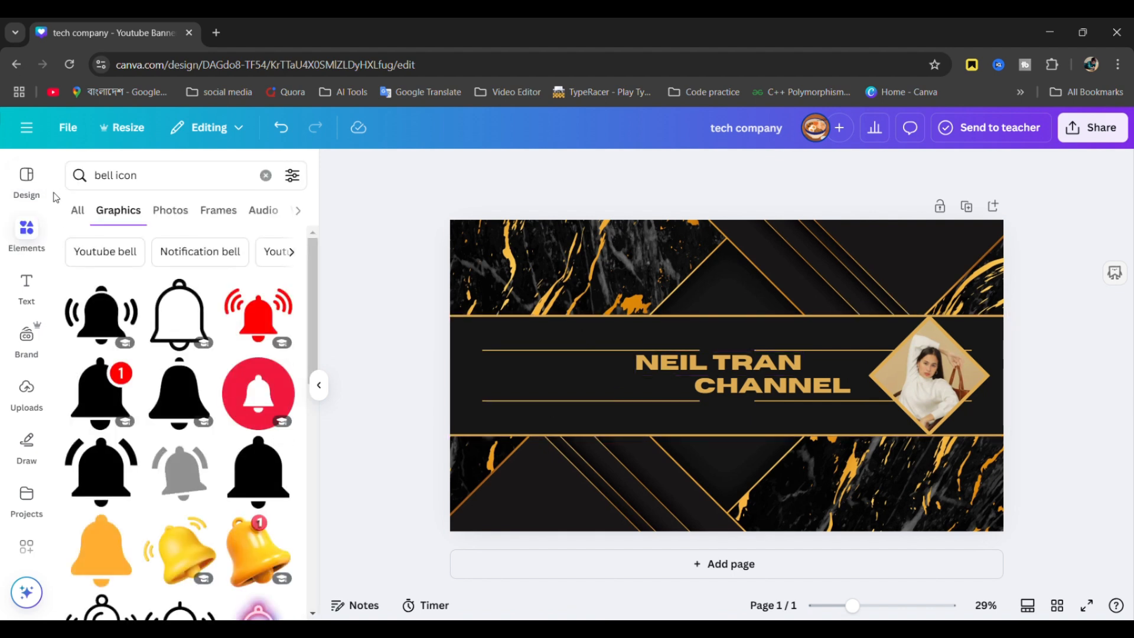
pyautogui.click(82, 217)
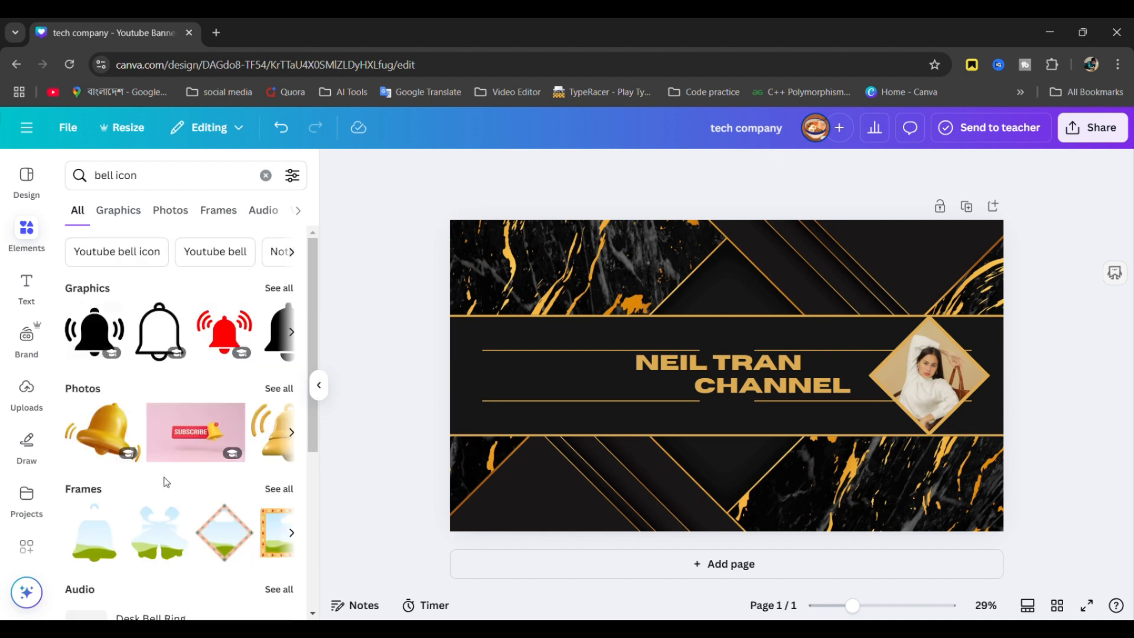
pyautogui.scroll(-5, 165, 467)
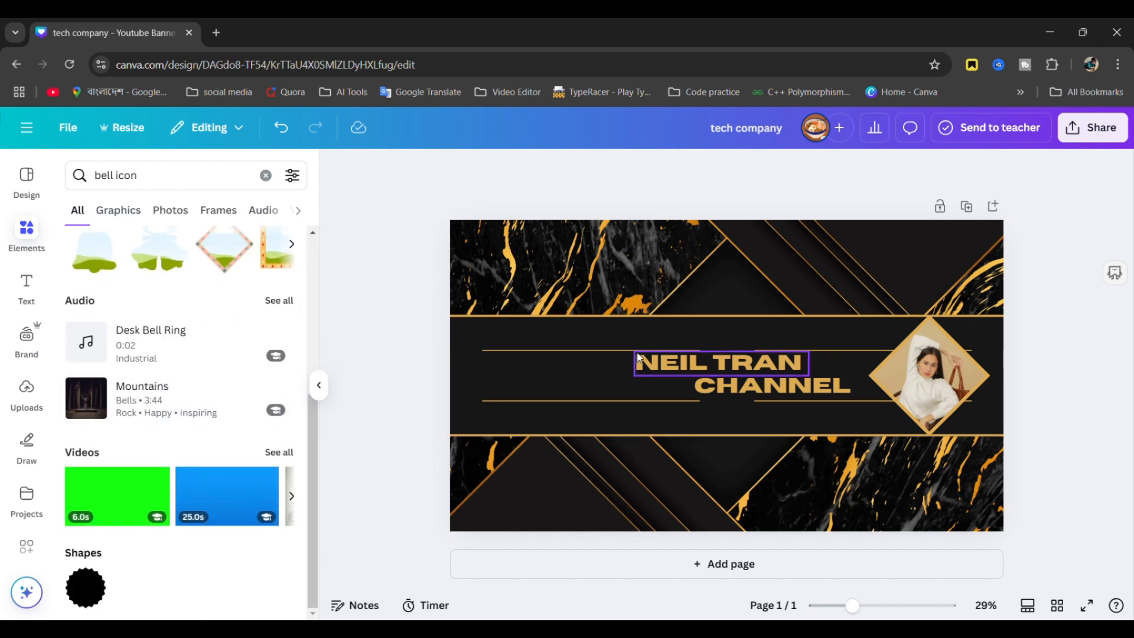
pyautogui.scroll(4, 243, 380)
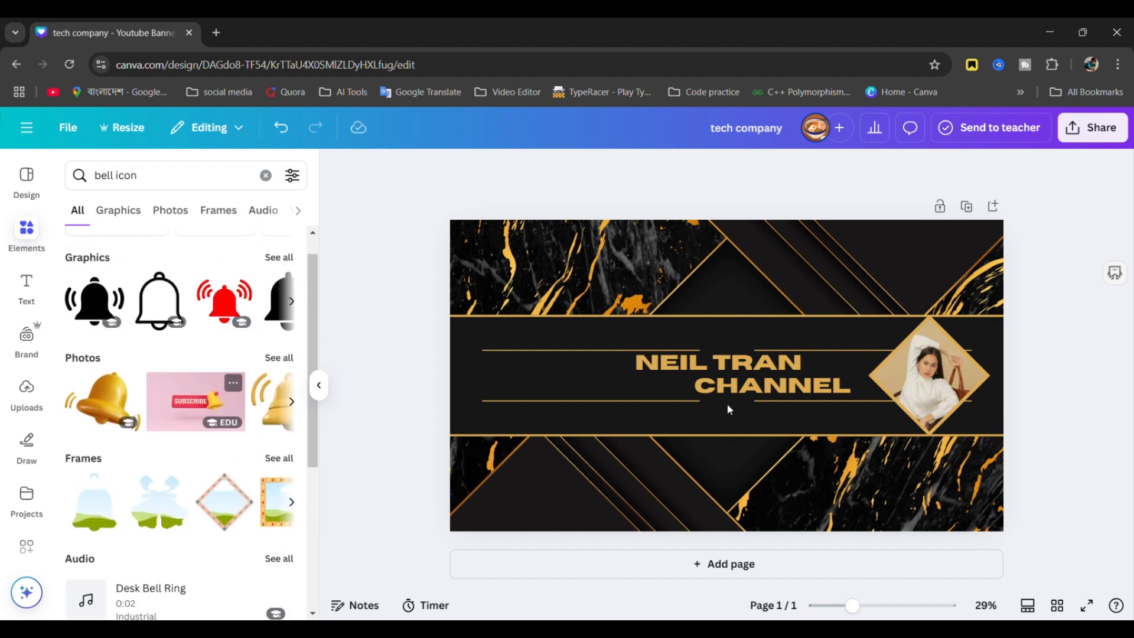
pyautogui.click(928, 381)
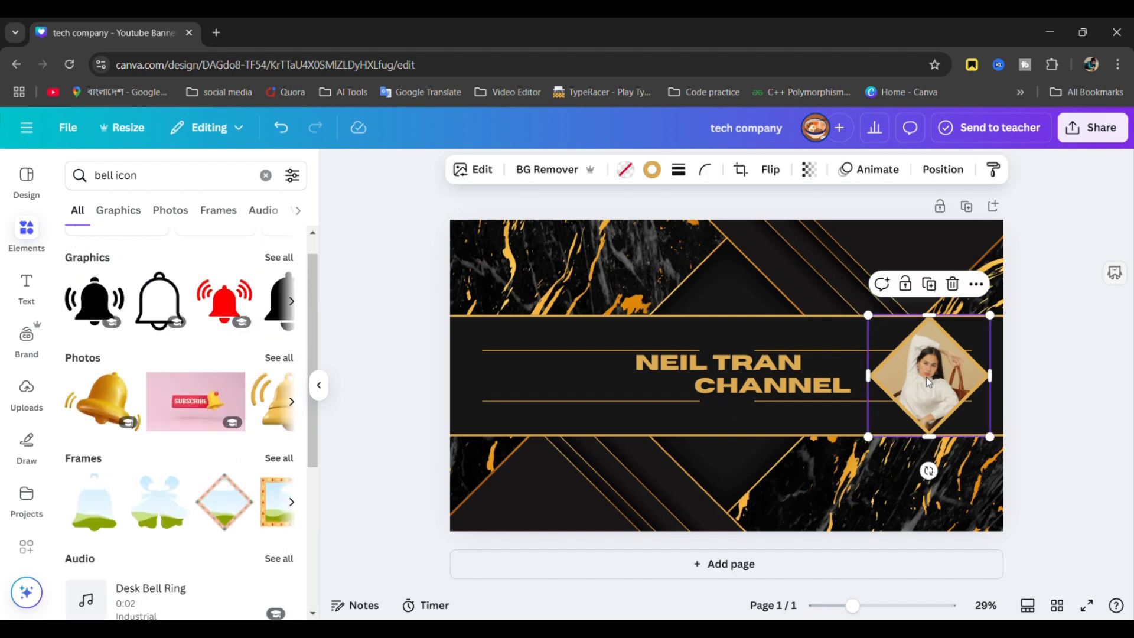
pyautogui.press('Delete')
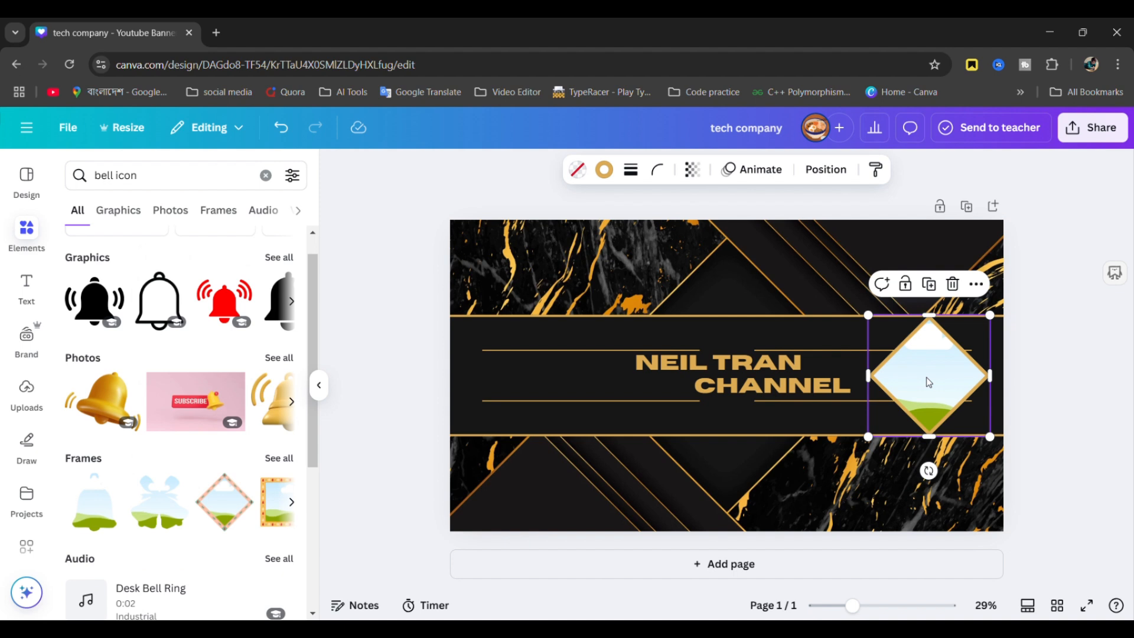
# - Try the uploaded Jerry image in the diamond frame, shift it lower, then delete it
pyautogui.click(25, 389)
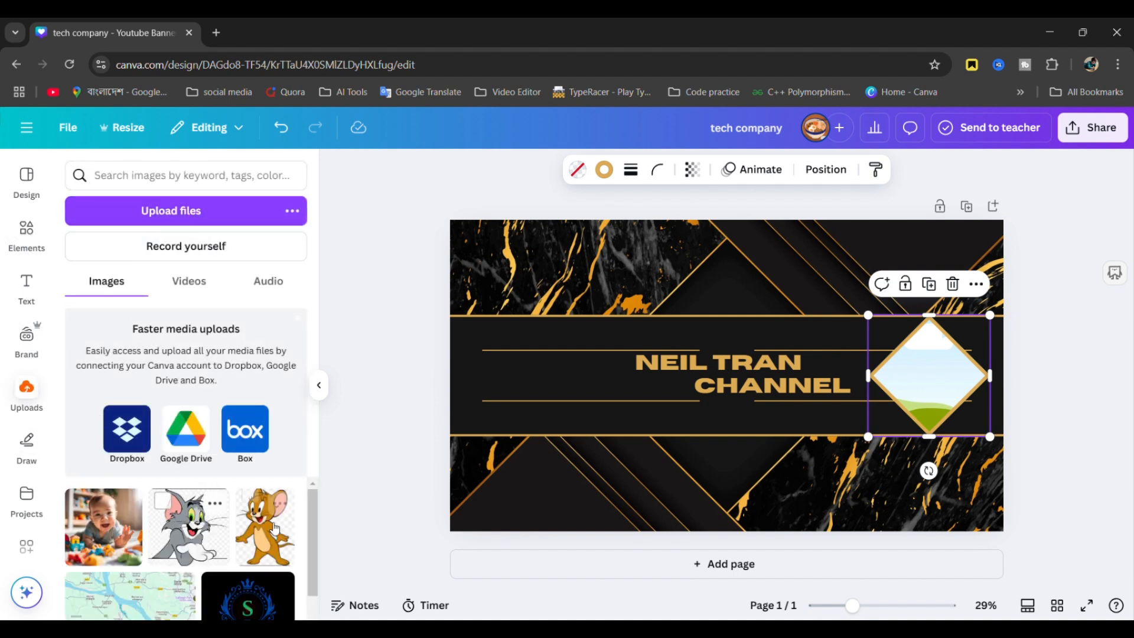
pyautogui.moveTo(263, 556); pyautogui.dragTo(919, 407)
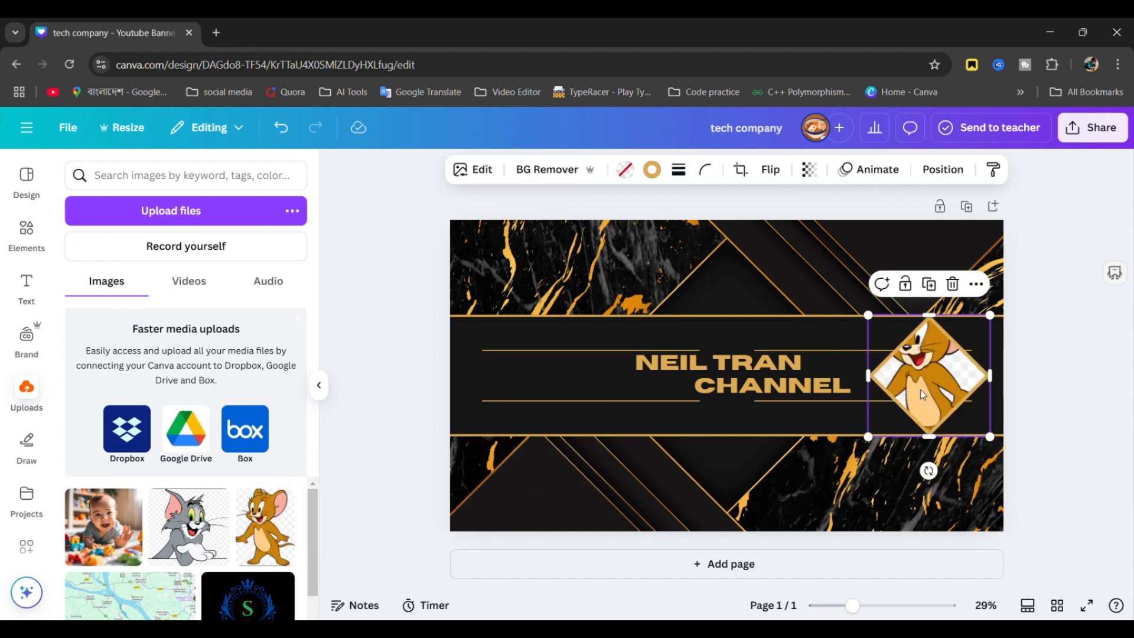
pyautogui.doubleClick(920, 390)
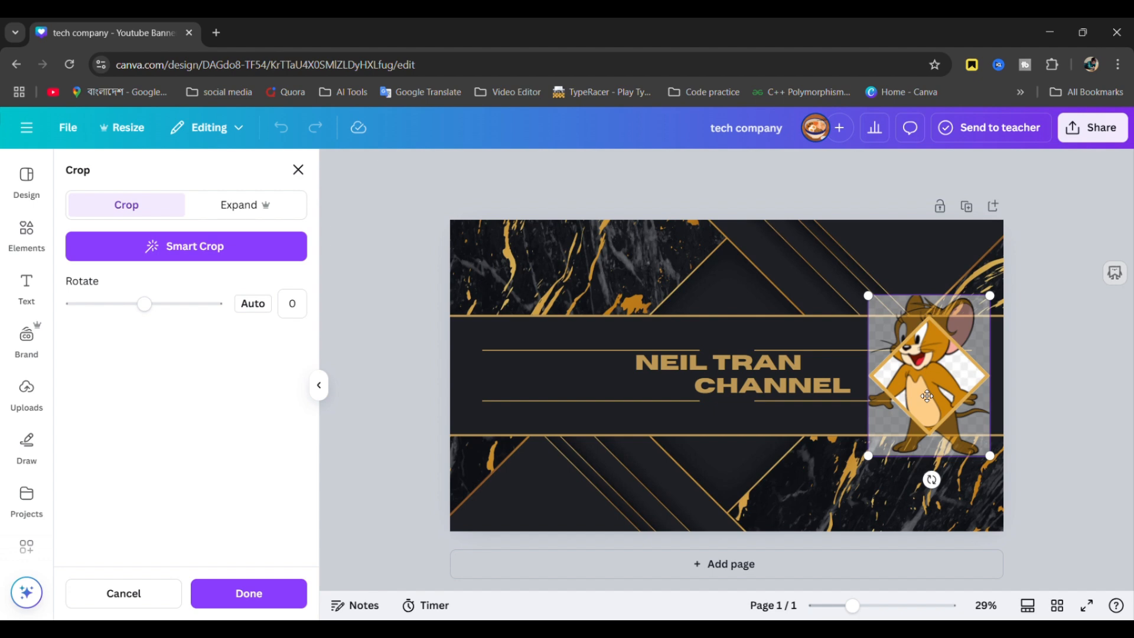
pyautogui.click(1019, 367)
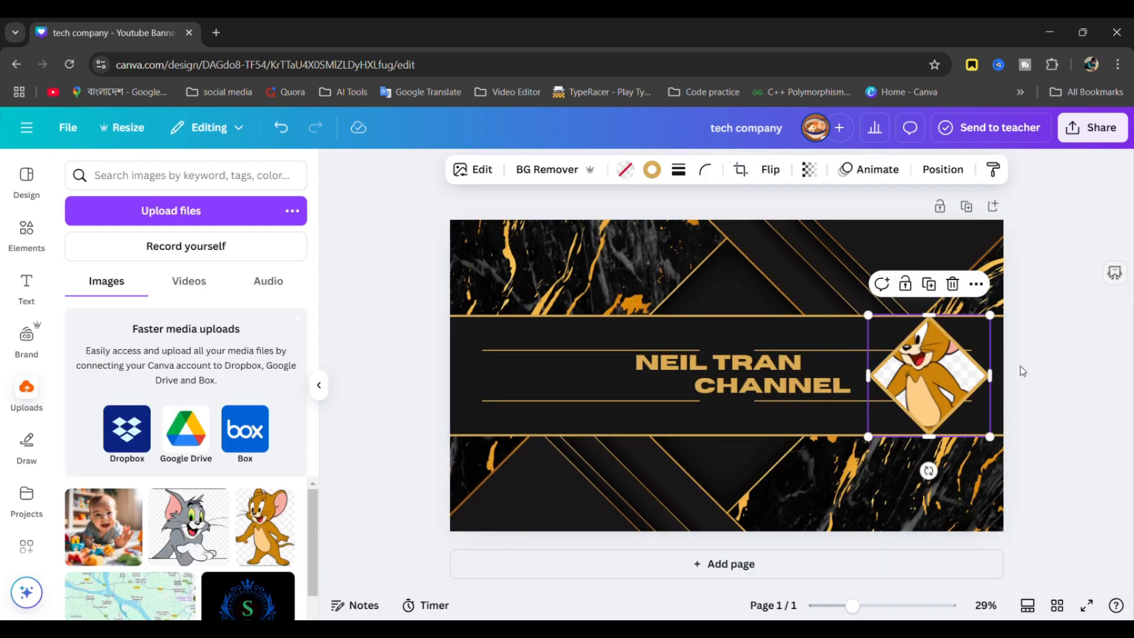
pyautogui.doubleClick(975, 373)
pyautogui.moveTo(974, 373); pyautogui.dragTo(964, 434)
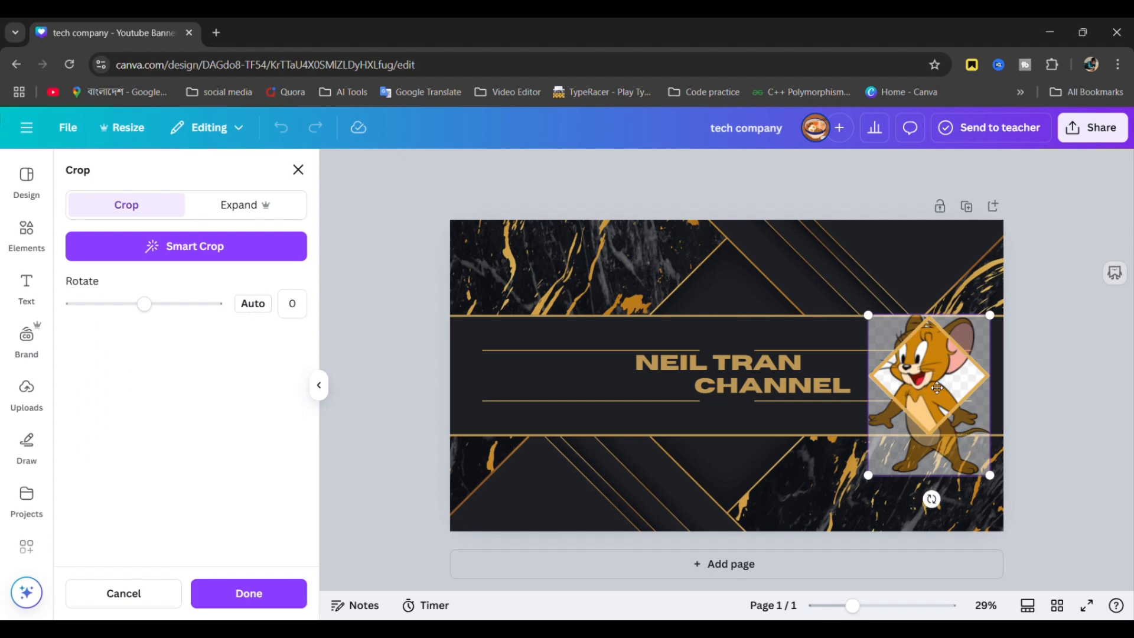
pyautogui.click(1096, 366)
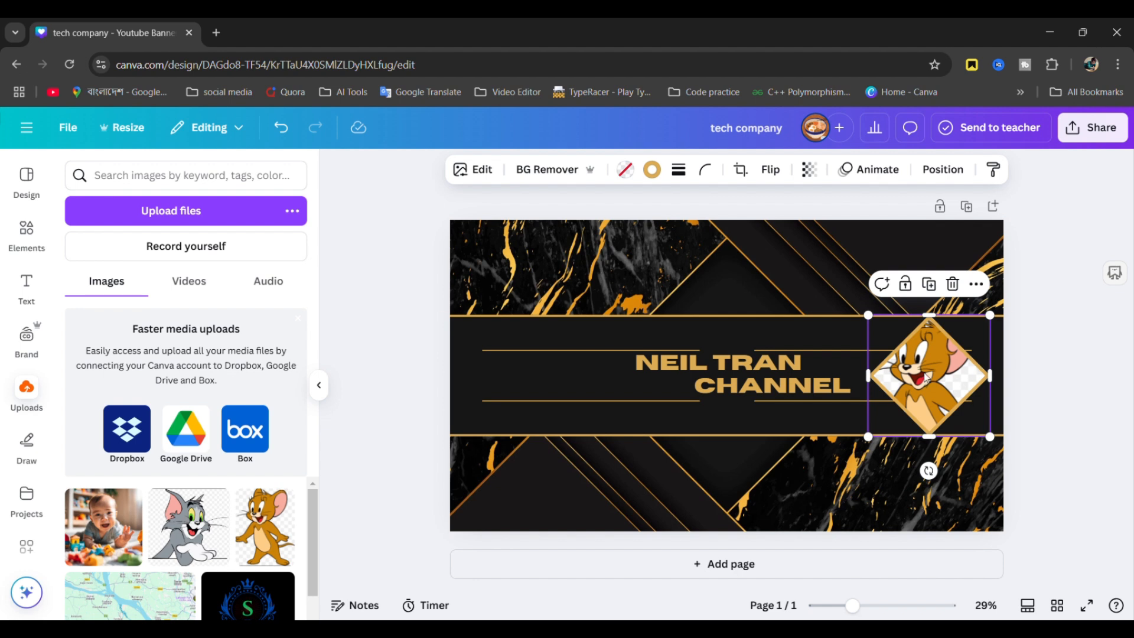
pyautogui.press('Delete')
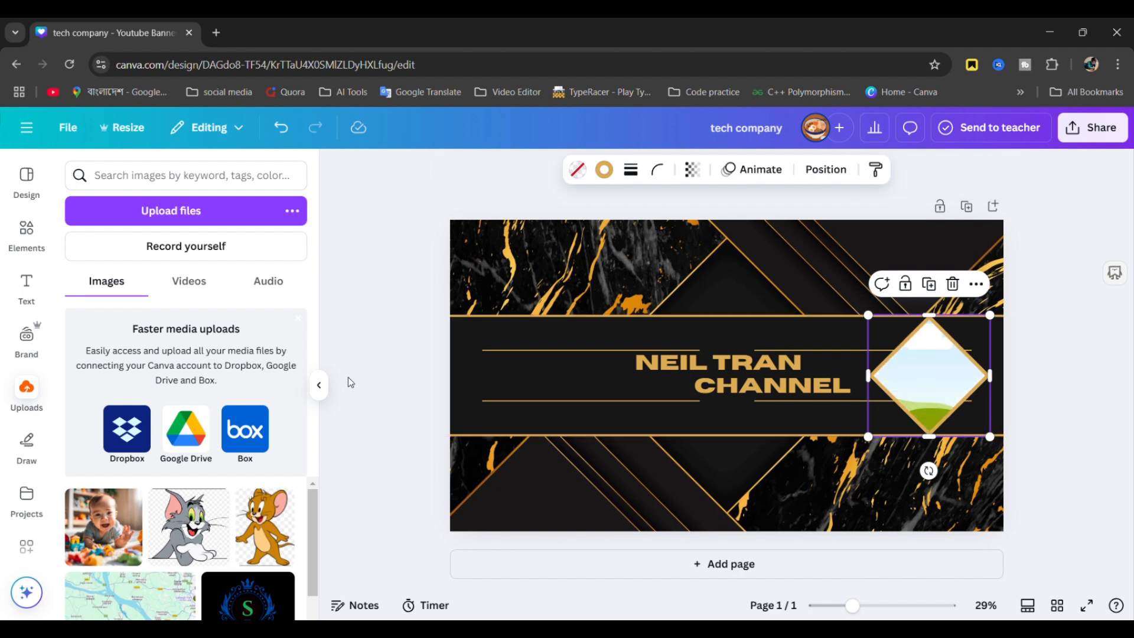
# - Try the Tom cat image in the diamond frame, then remove it again
pyautogui.click(199, 543)
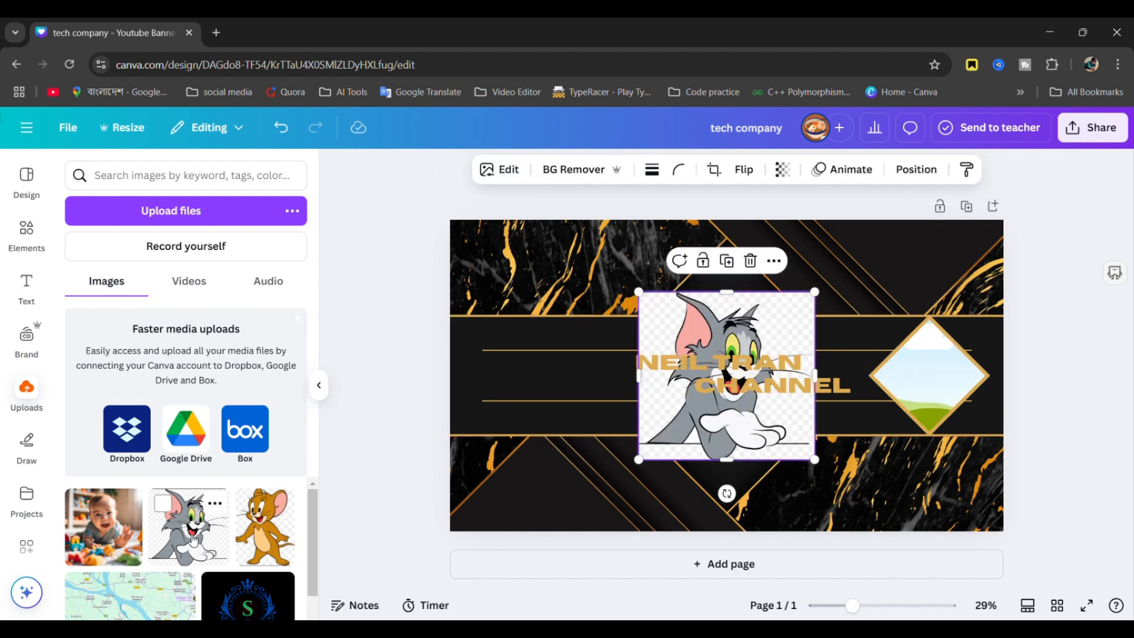
pyautogui.moveTo(700, 413); pyautogui.dragTo(897, 401)
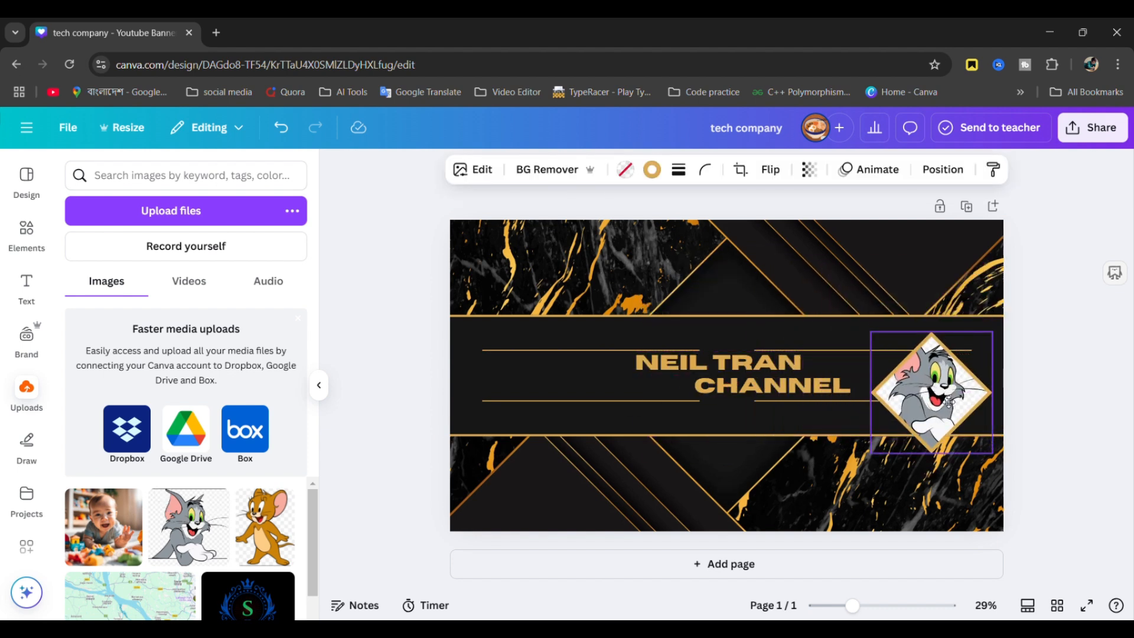
pyautogui.doubleClick(944, 379)
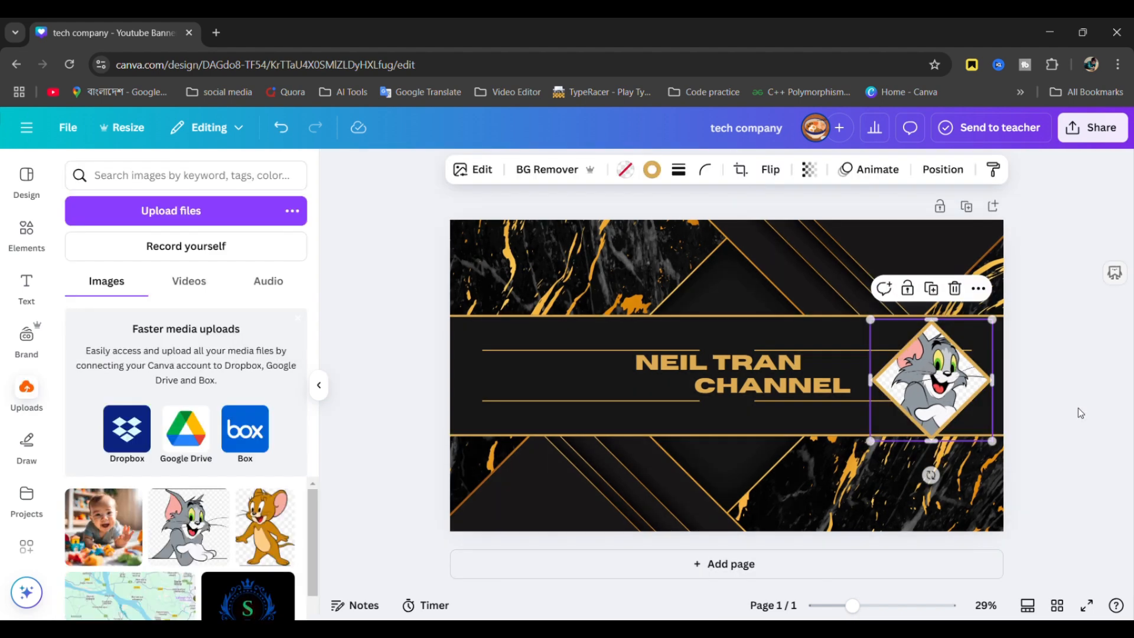
pyautogui.click(1078, 407)
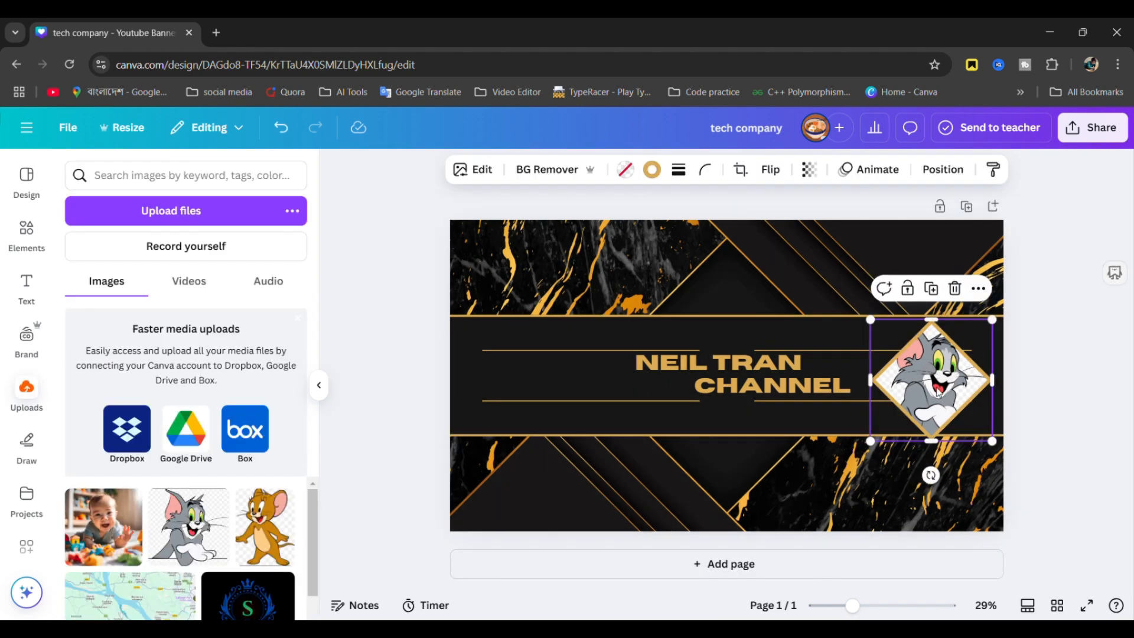
pyautogui.press('Delete')
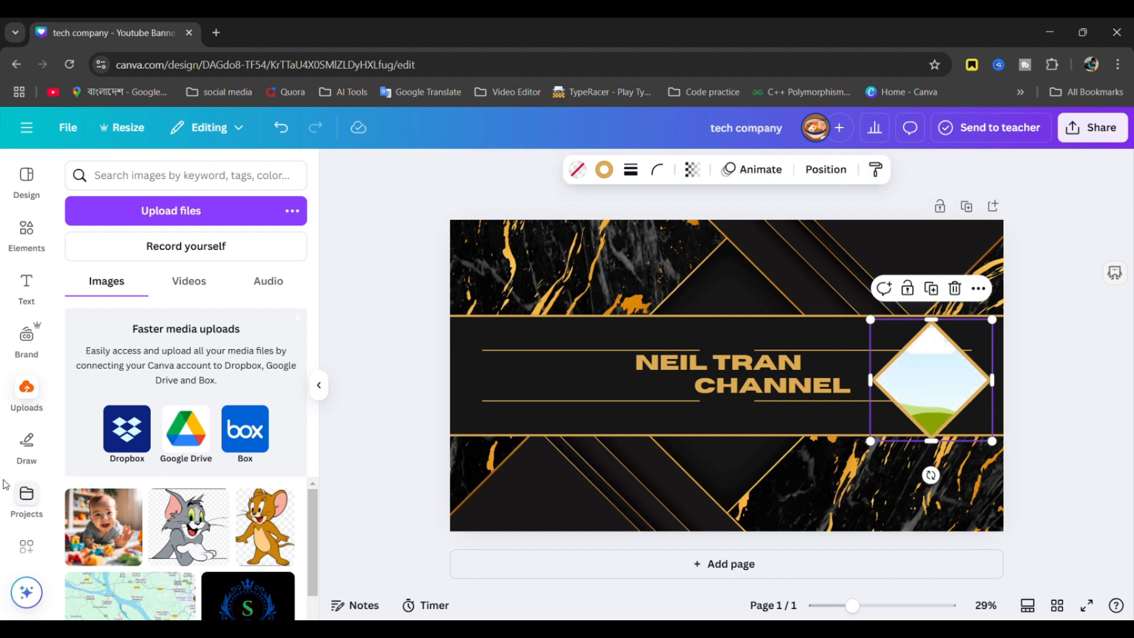
# - Place the uploaded portrait in the diamond frame, reposition it, and apply BG Remover
pyautogui.scroll(-5, 169, 480)
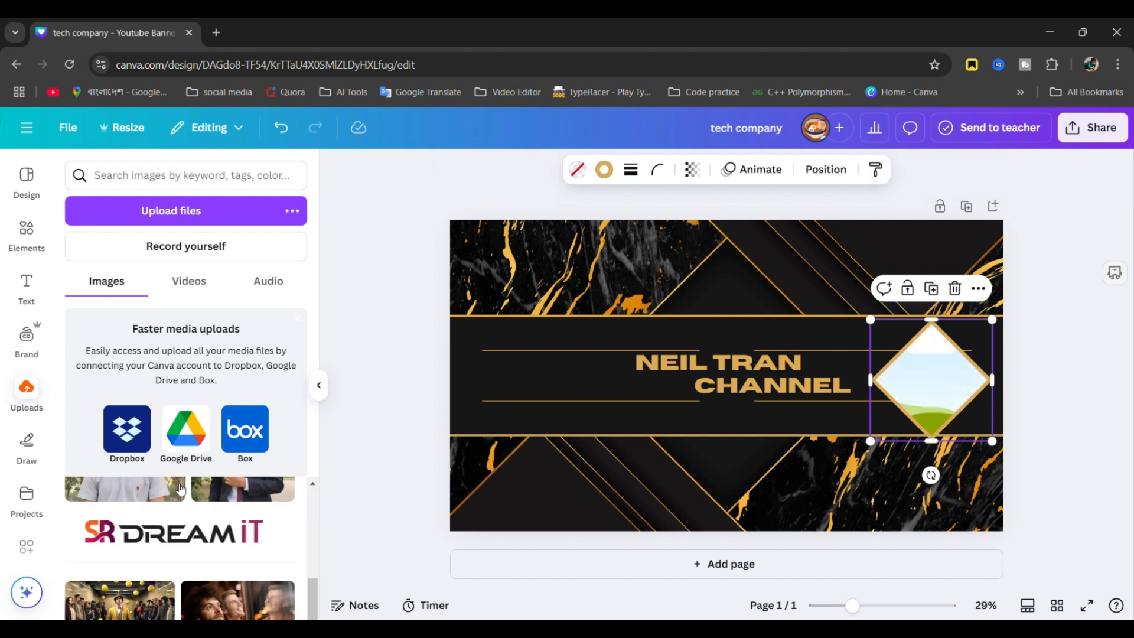
pyautogui.scroll(2, 177, 493)
pyautogui.moveTo(137, 535); pyautogui.dragTo(902, 374)
pyautogui.doubleClick(948, 380)
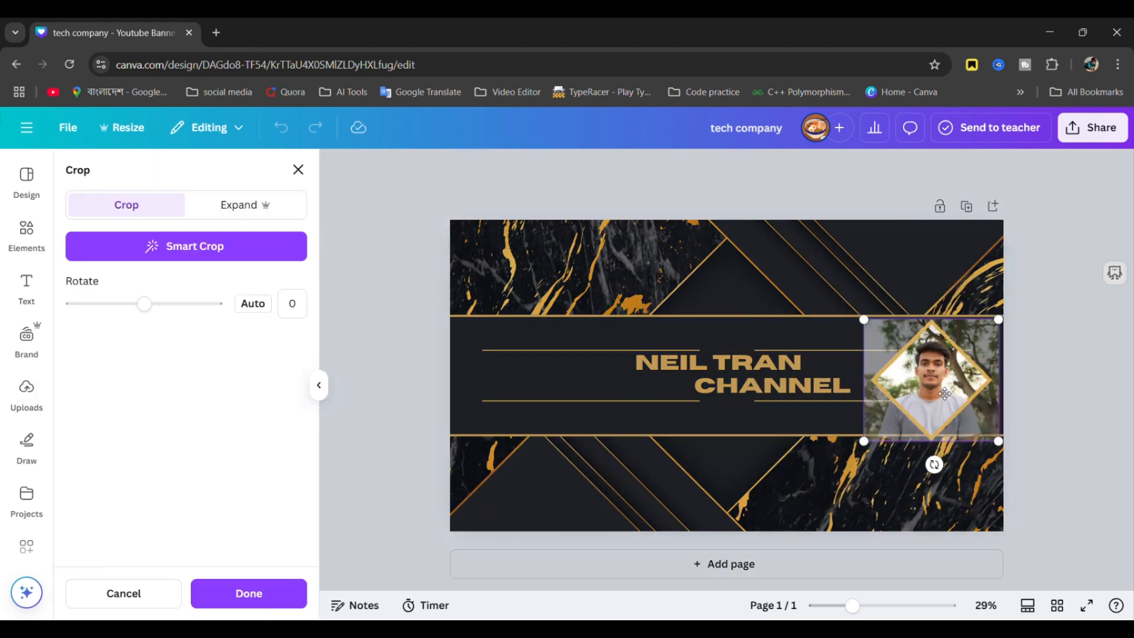
pyautogui.moveTo(945, 393); pyautogui.dragTo(945, 413)
pyautogui.click(1062, 392)
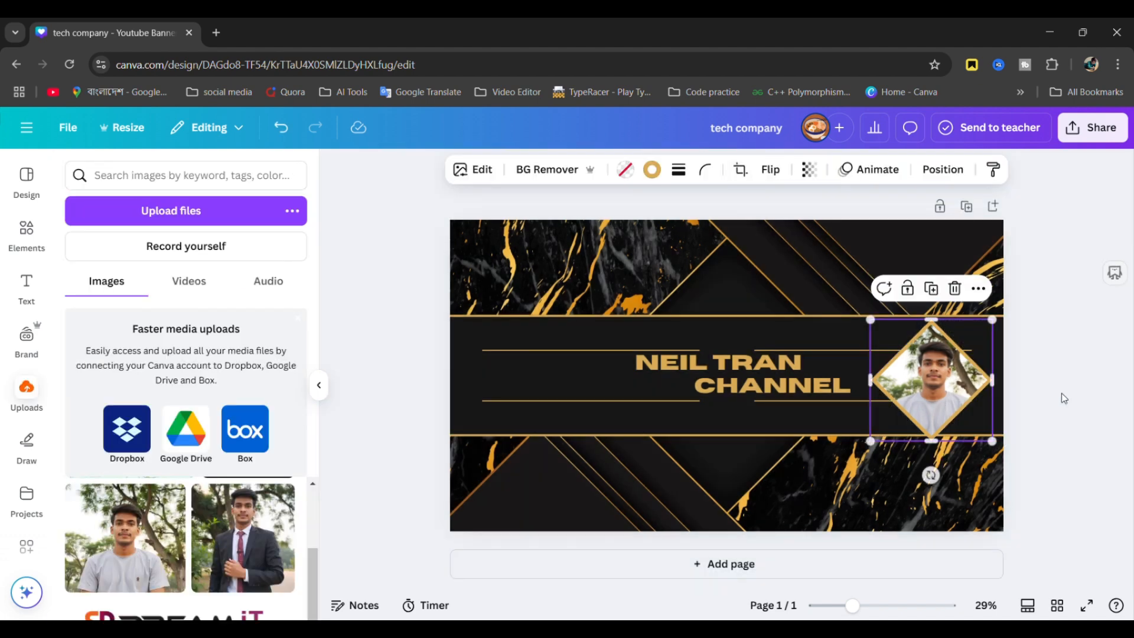
pyautogui.click(551, 172)
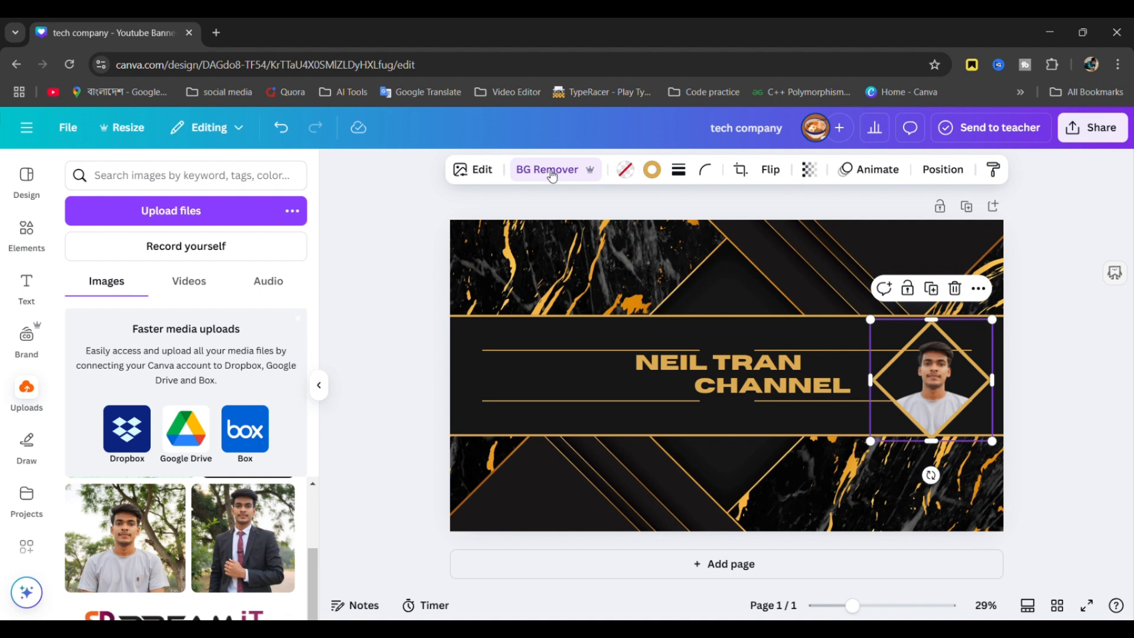
pyautogui.click(1069, 368)
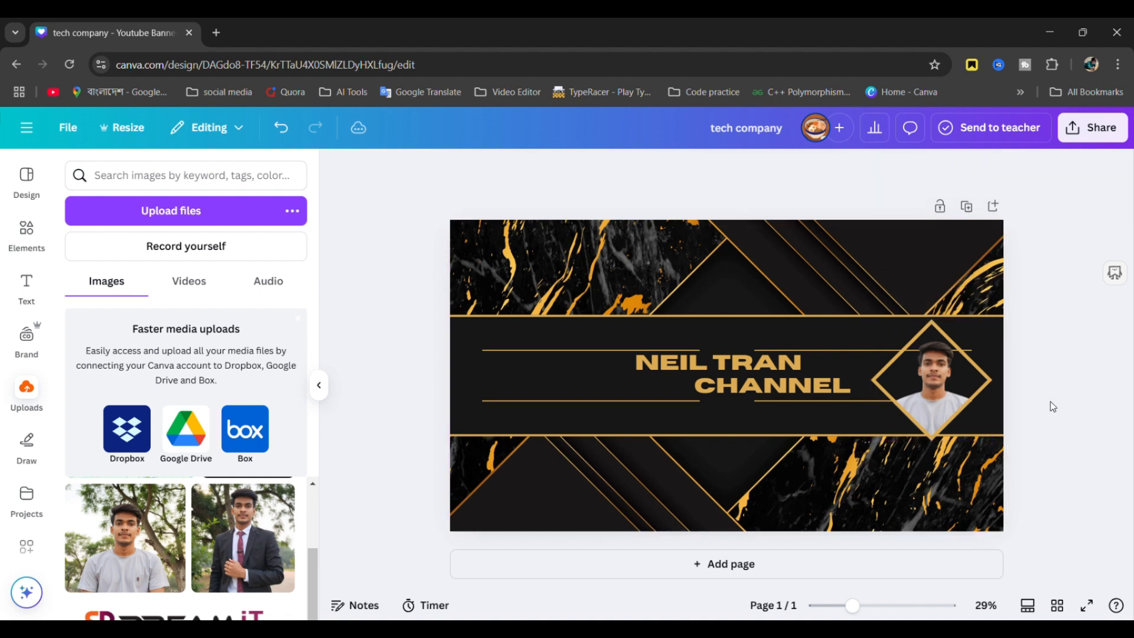
pyautogui.click(31, 196)
pyautogui.scroll(-1, 139, 509)
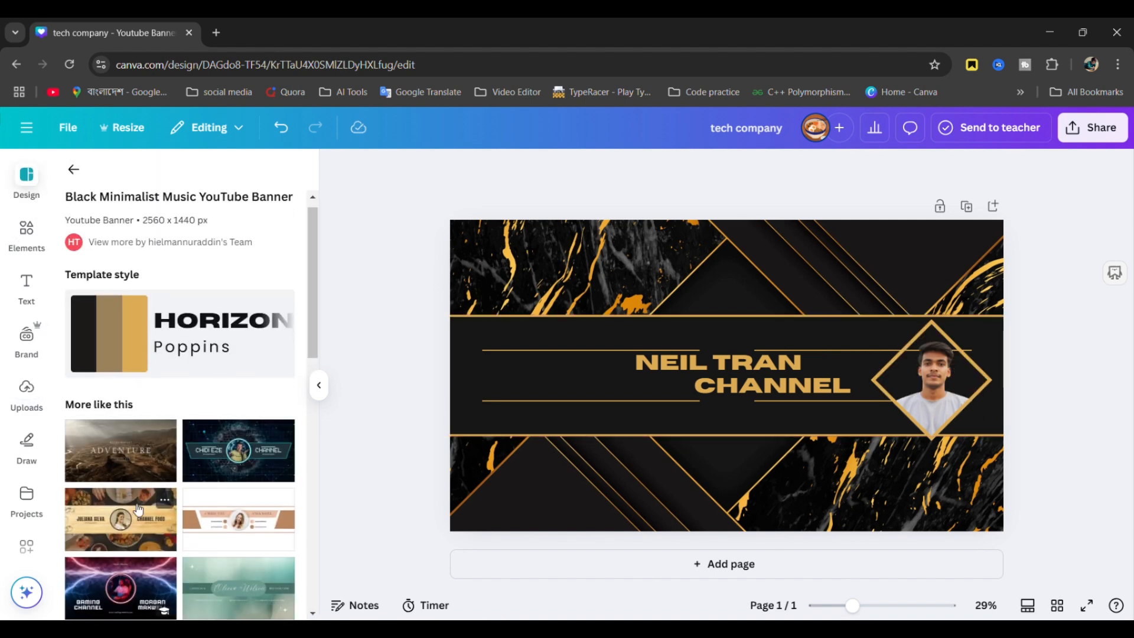
pyautogui.click(27, 232)
pyautogui.scroll(-1, 214, 442)
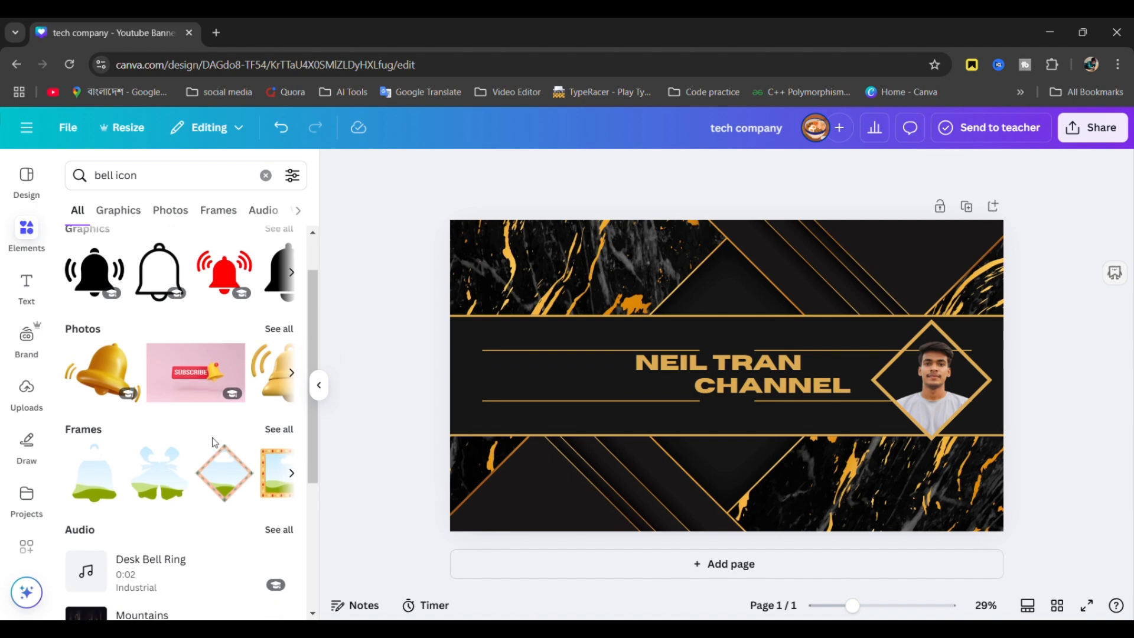
pyautogui.scroll(-4, 214, 441)
pyautogui.scroll(4, 182, 425)
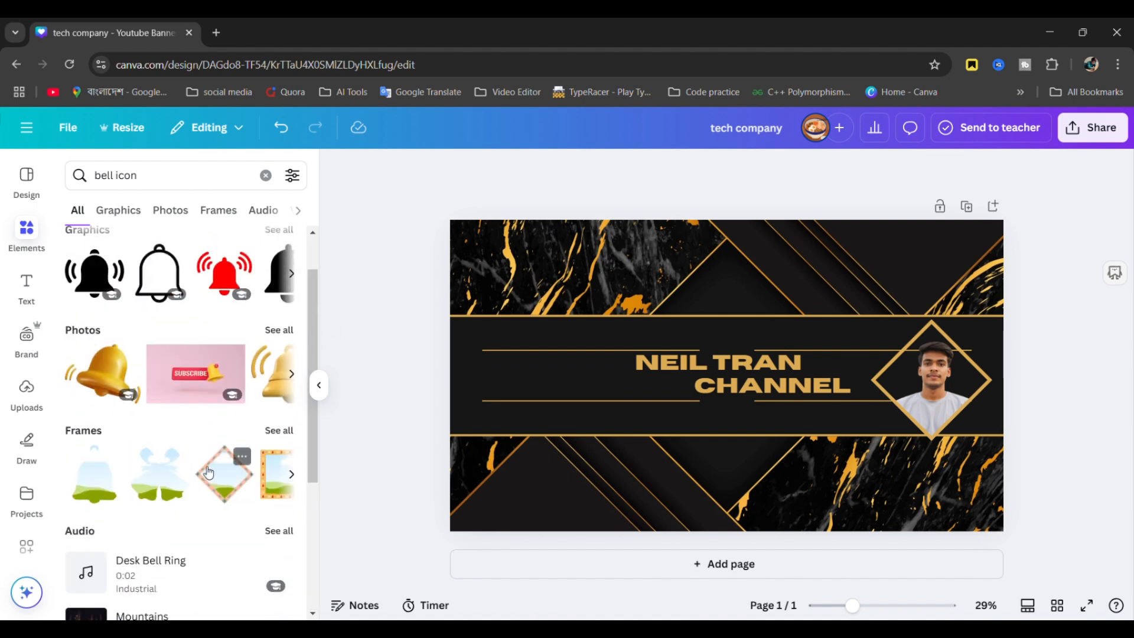
pyautogui.moveTo(208, 473); pyautogui.dragTo(479, 407)
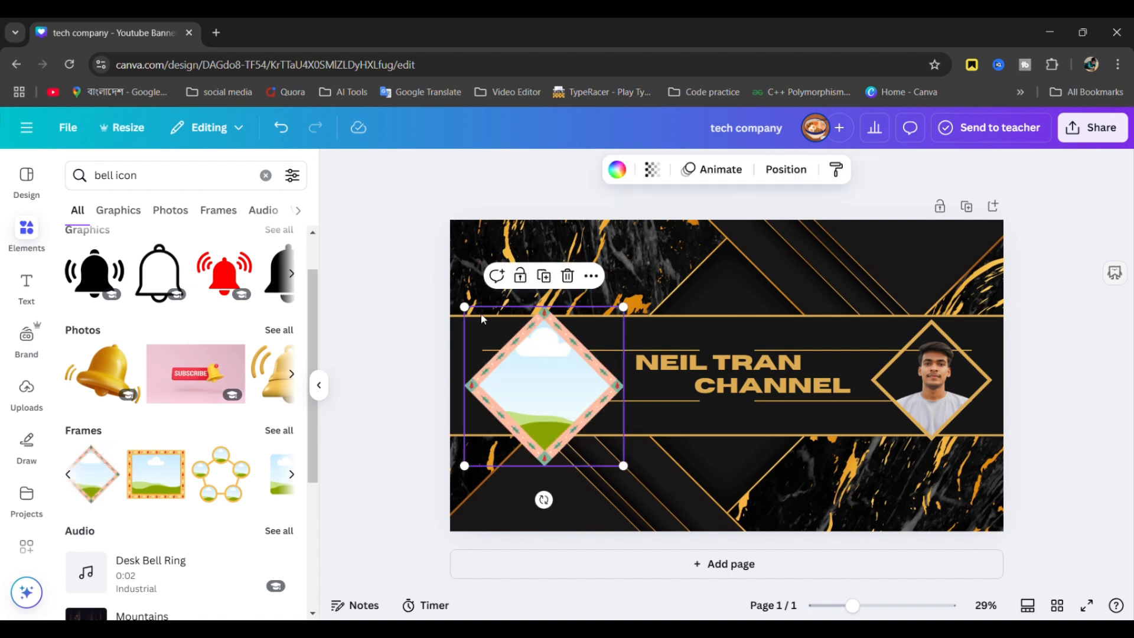
pyautogui.moveTo(467, 308); pyautogui.dragTo(496, 335)
pyautogui.moveTo(540, 399); pyautogui.dragTo(541, 383)
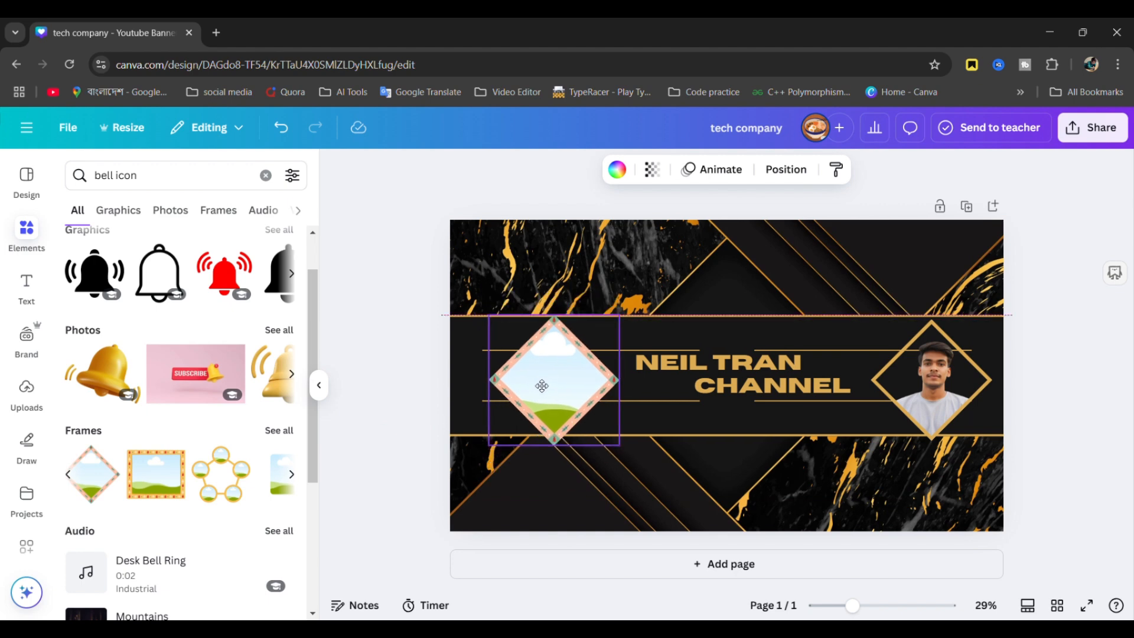
pyautogui.click(24, 389)
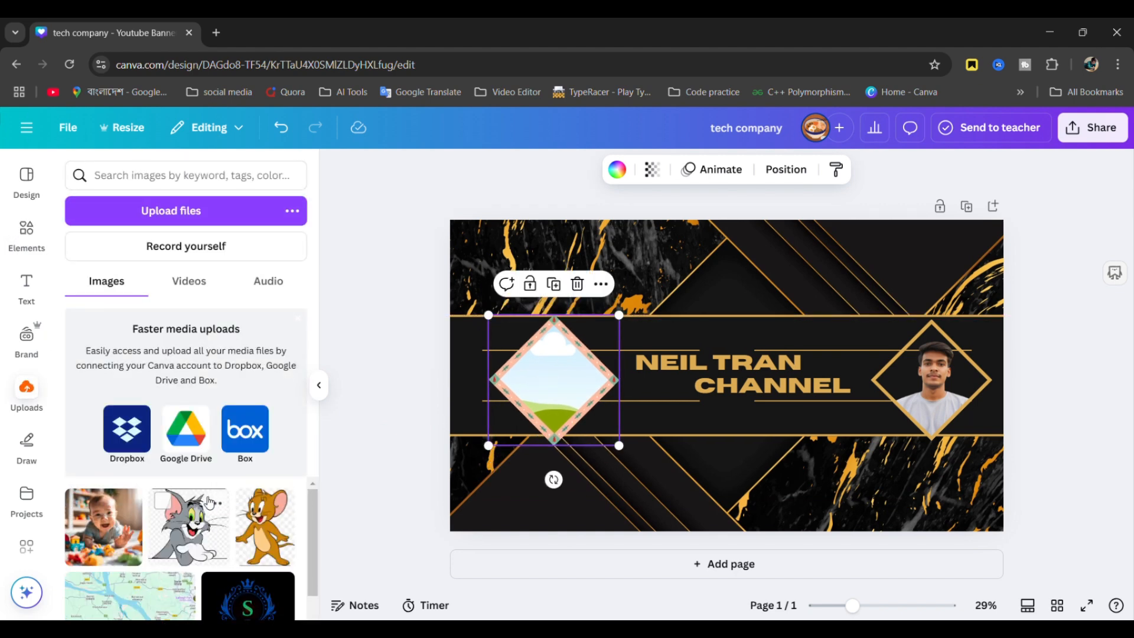
pyautogui.moveTo(265, 520); pyautogui.dragTo(539, 401)
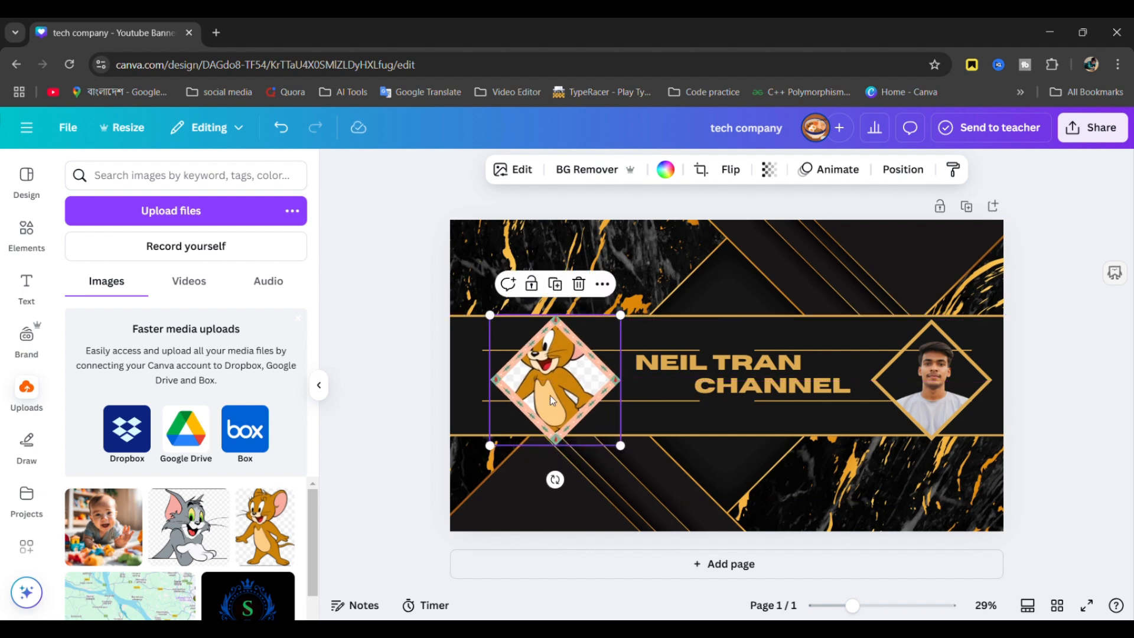
pyautogui.press('Delete')
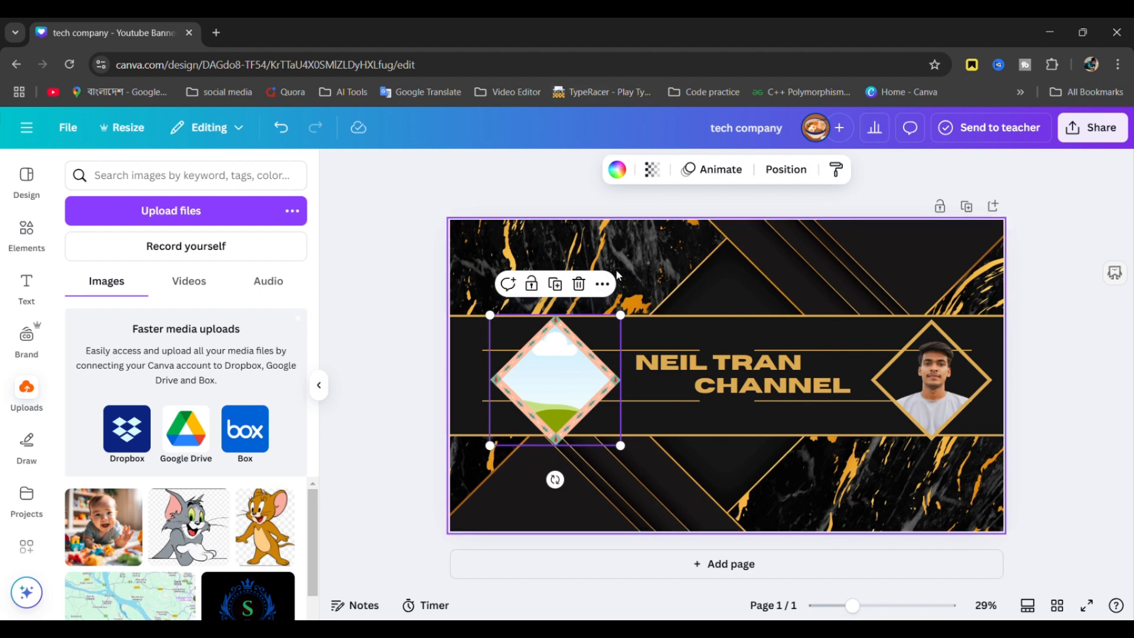
pyautogui.press('Delete')
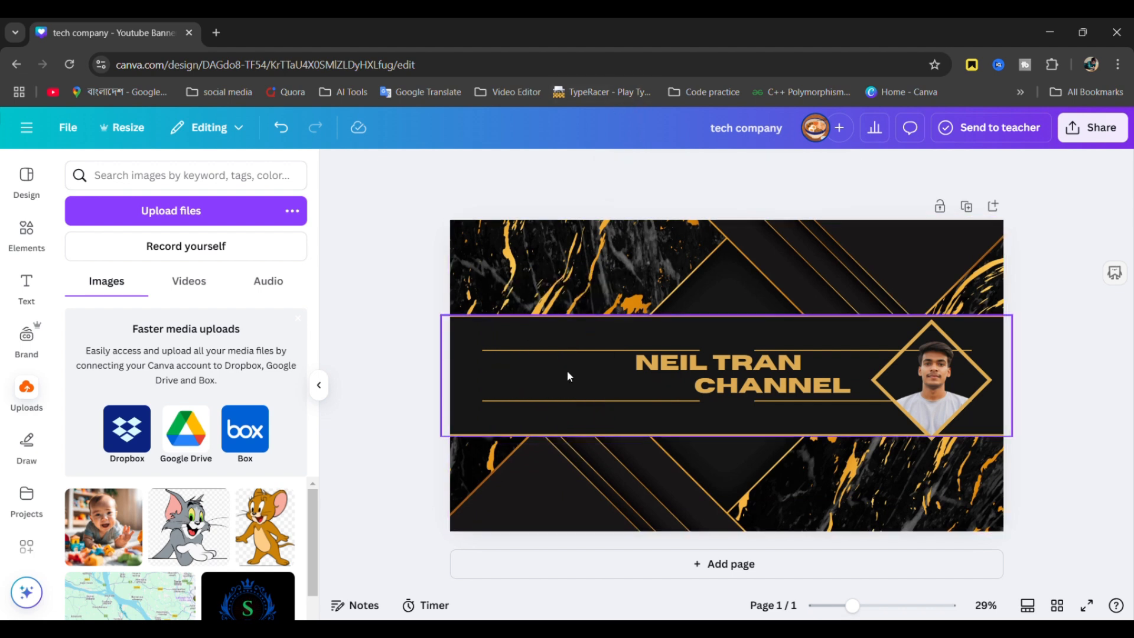
# - Try fading the first line of the channel title with Transparency, leaving it unchanged
pyautogui.click(677, 373)
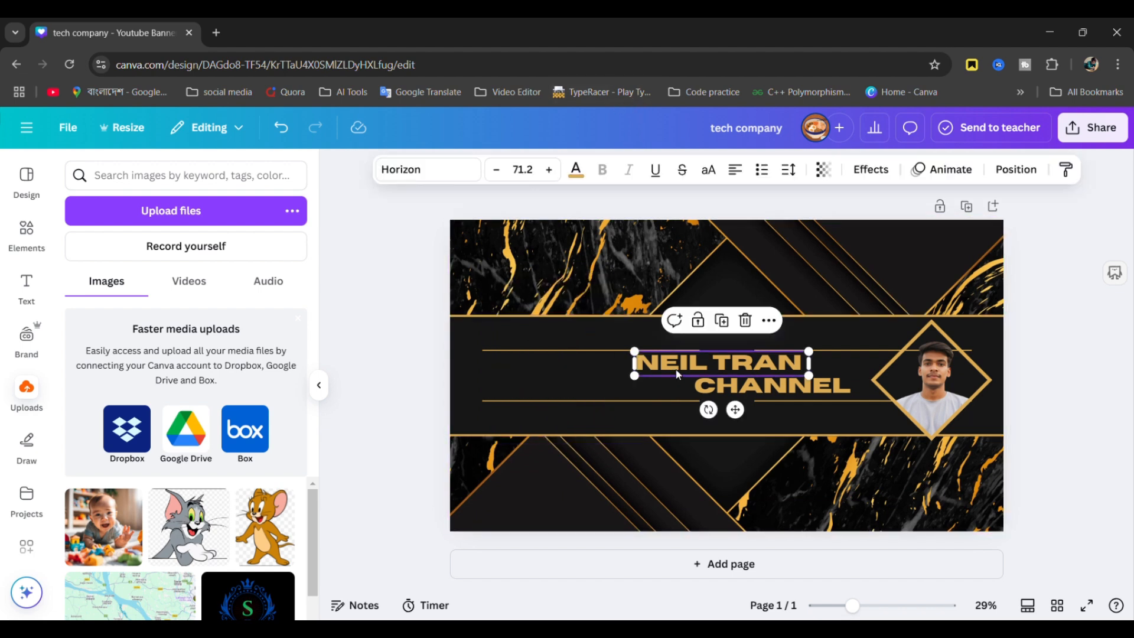
pyautogui.click(827, 176)
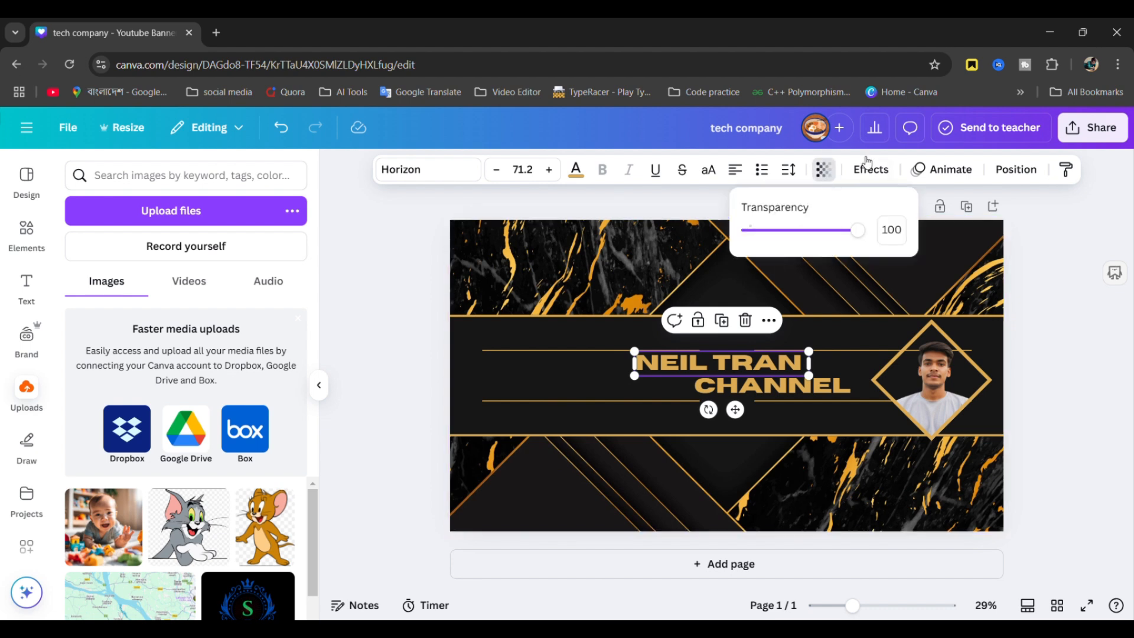
pyautogui.moveTo(857, 230); pyautogui.dragTo(879, 243)
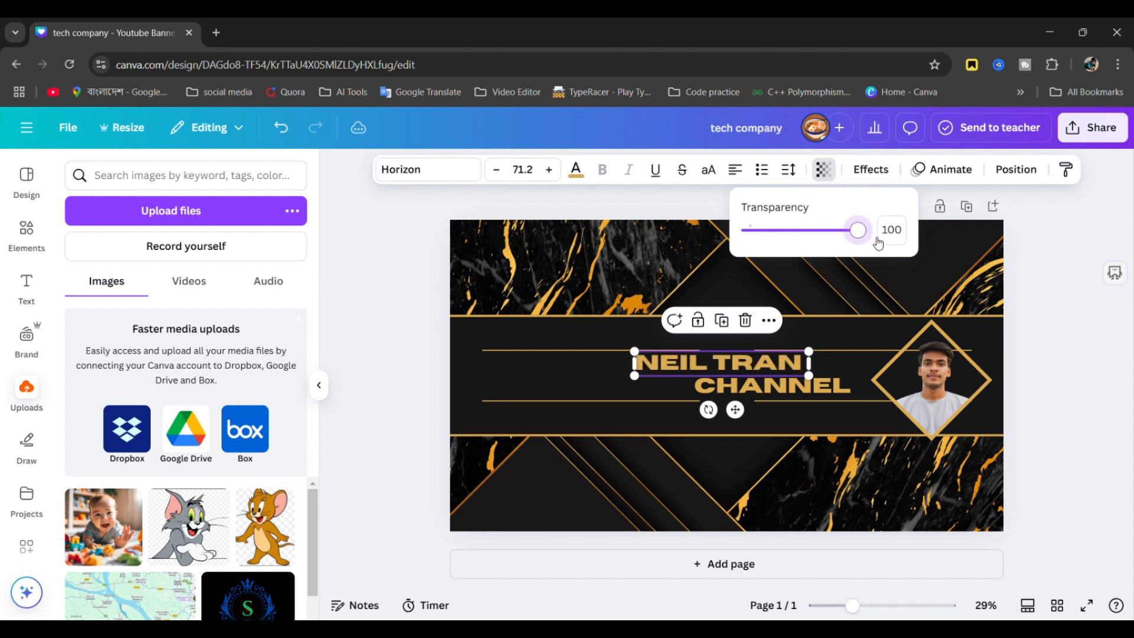
pyautogui.click(388, 388)
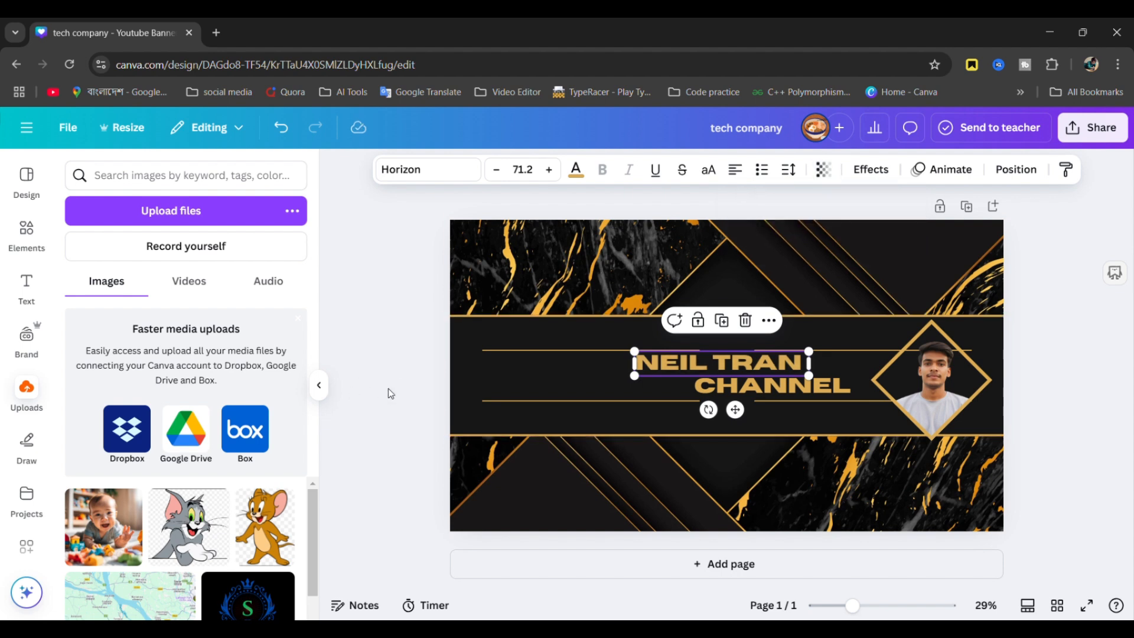
# - Preview fading the marble background at full opacity, then clear the 'bell icon' Elements search
pyautogui.click(596, 279)
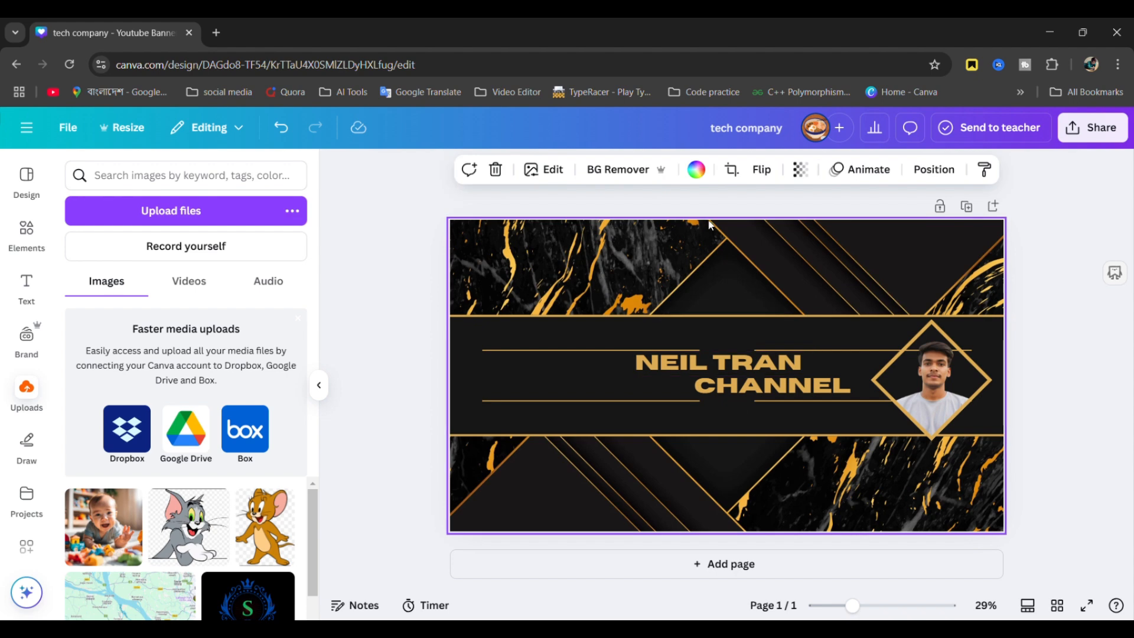
pyautogui.click(808, 175)
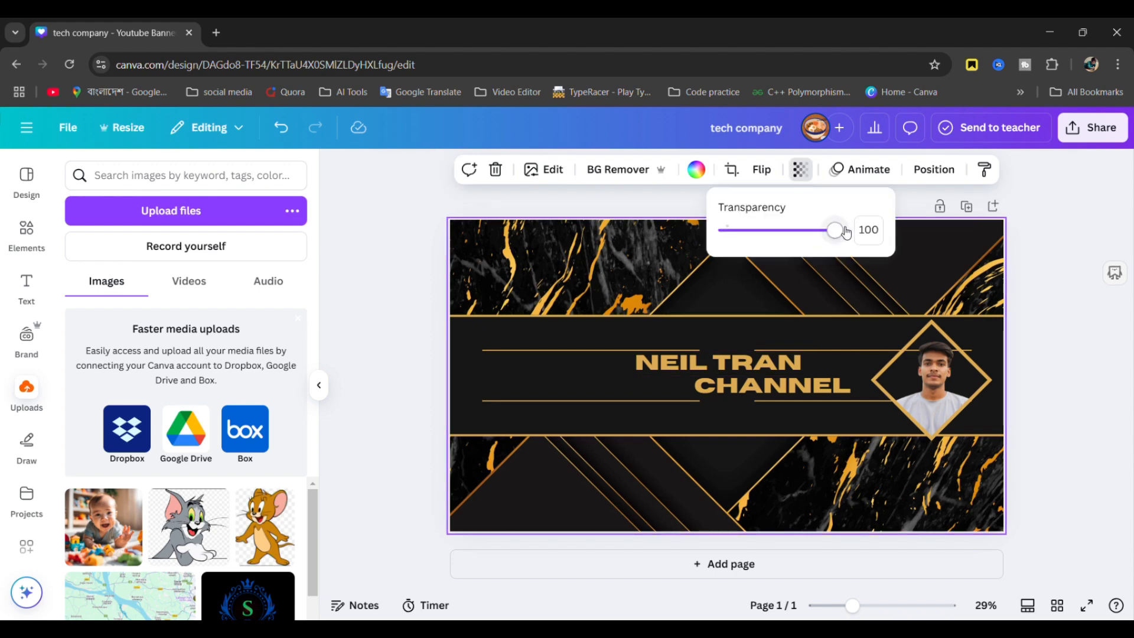
pyautogui.moveTo(845, 232)
pyautogui.mouseDown()
pyautogui.moveTo(789, 232)
pyautogui.moveTo(866, 238)
pyautogui.mouseUp()
pyautogui.click(1072, 270)
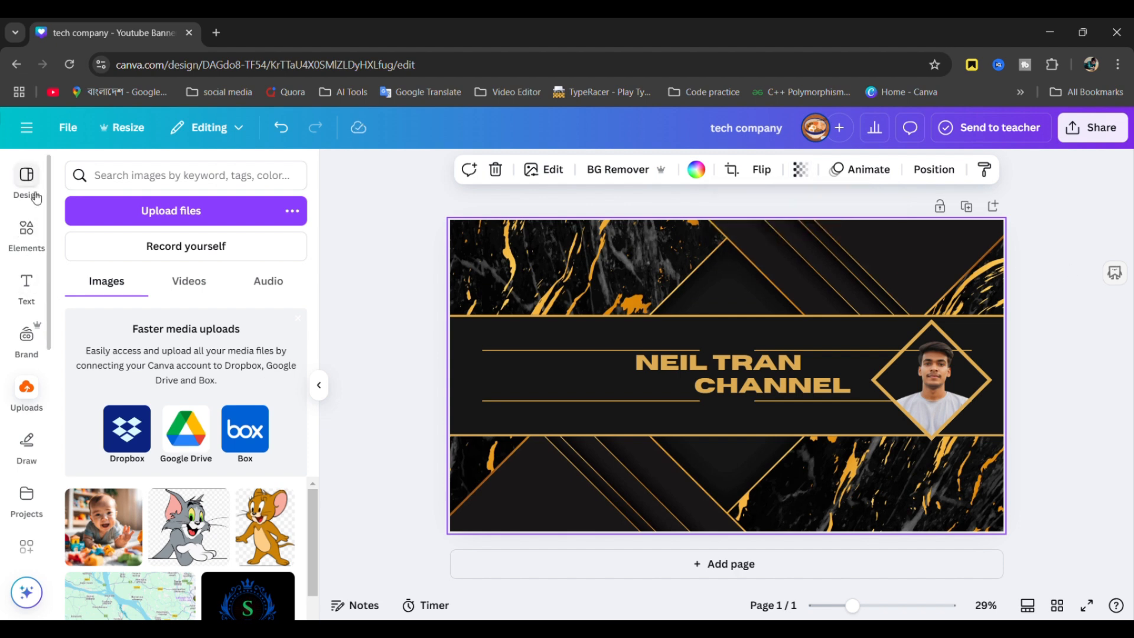
pyautogui.click(27, 232)
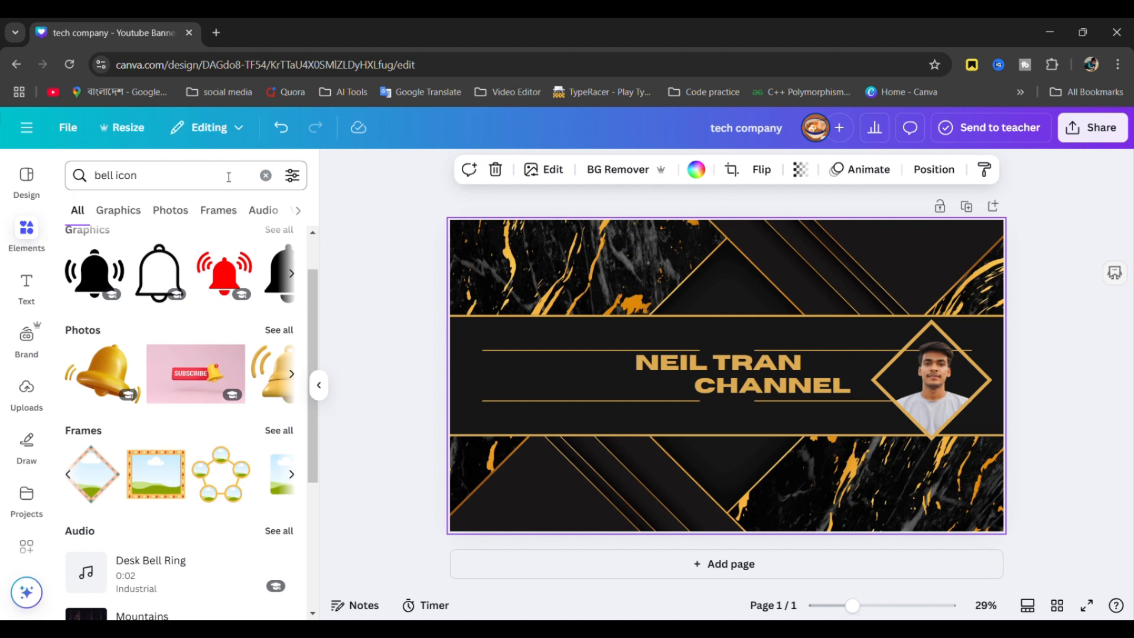
pyautogui.click(266, 175)
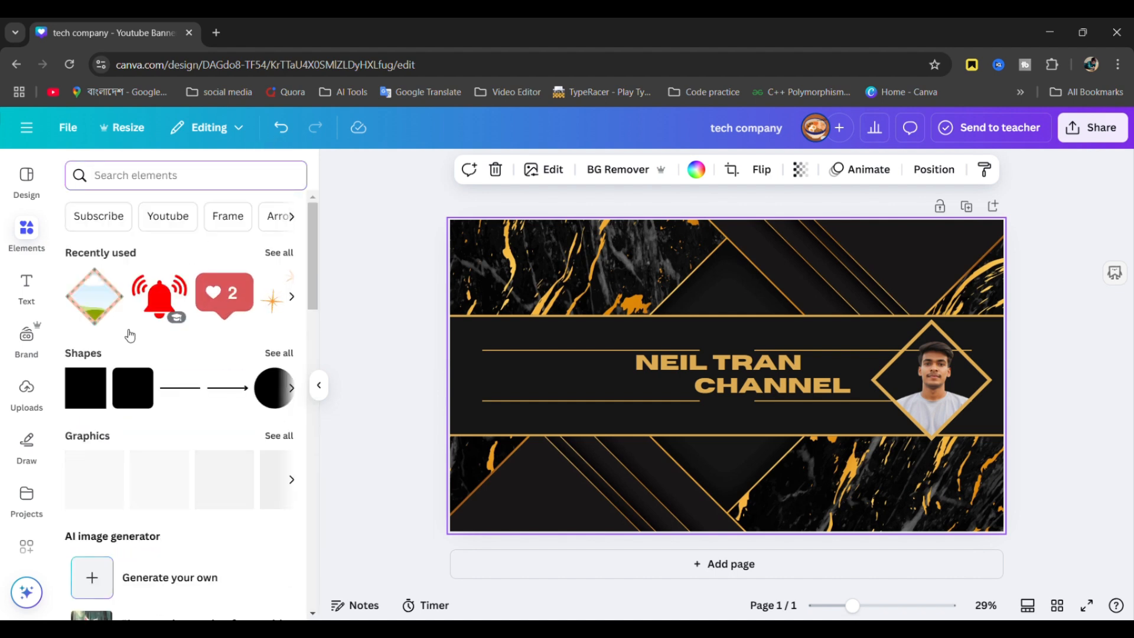
pyautogui.moveTo(86, 388); pyautogui.dragTo(481, 247)
pyautogui.moveTo(546, 319); pyautogui.dragTo(1008, 539)
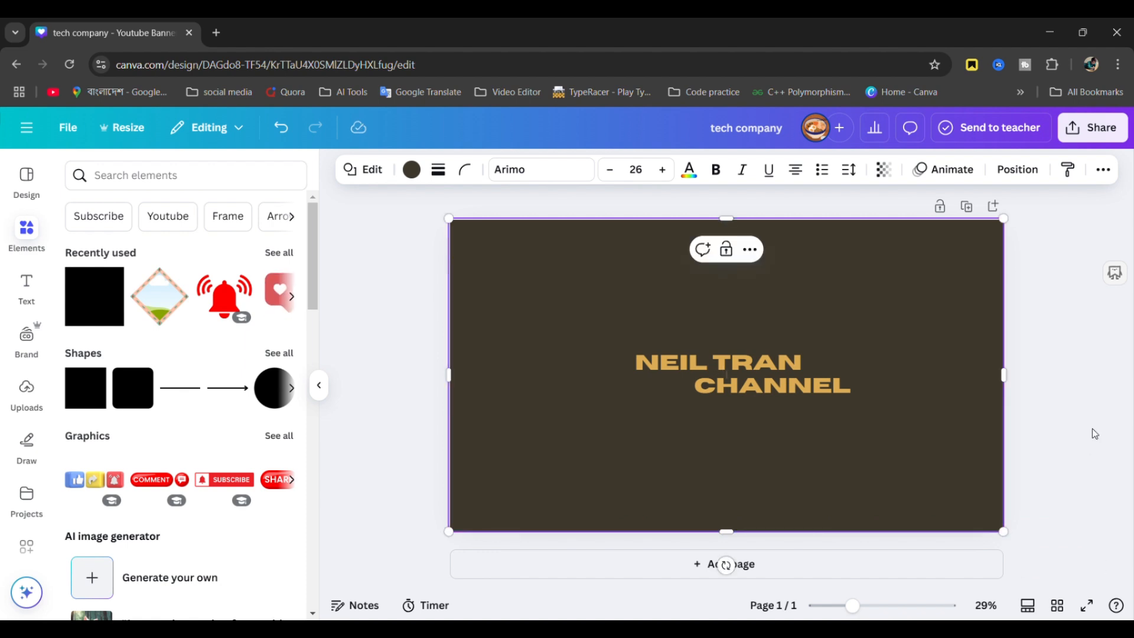
pyautogui.click(376, 417)
pyautogui.click(553, 381)
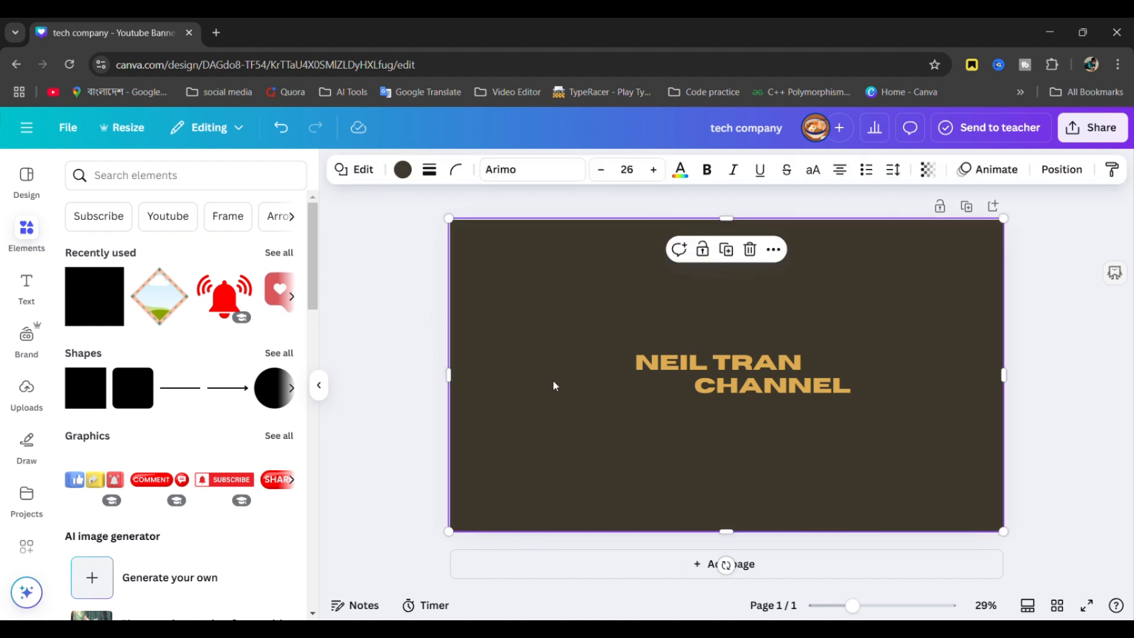
pyautogui.click(924, 281)
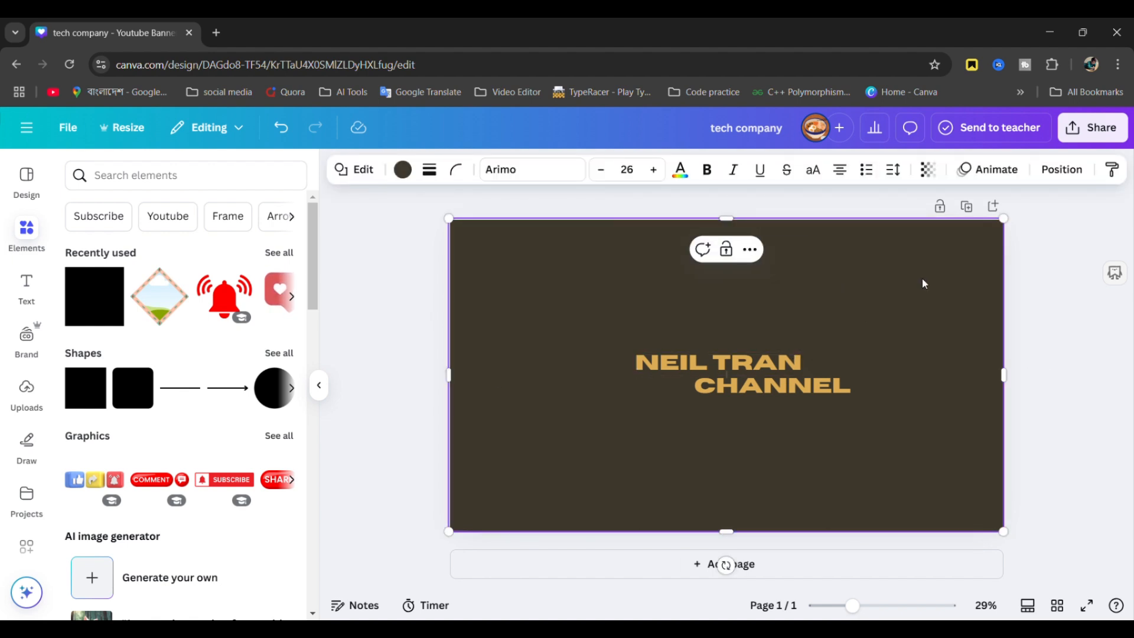
pyautogui.click(928, 169)
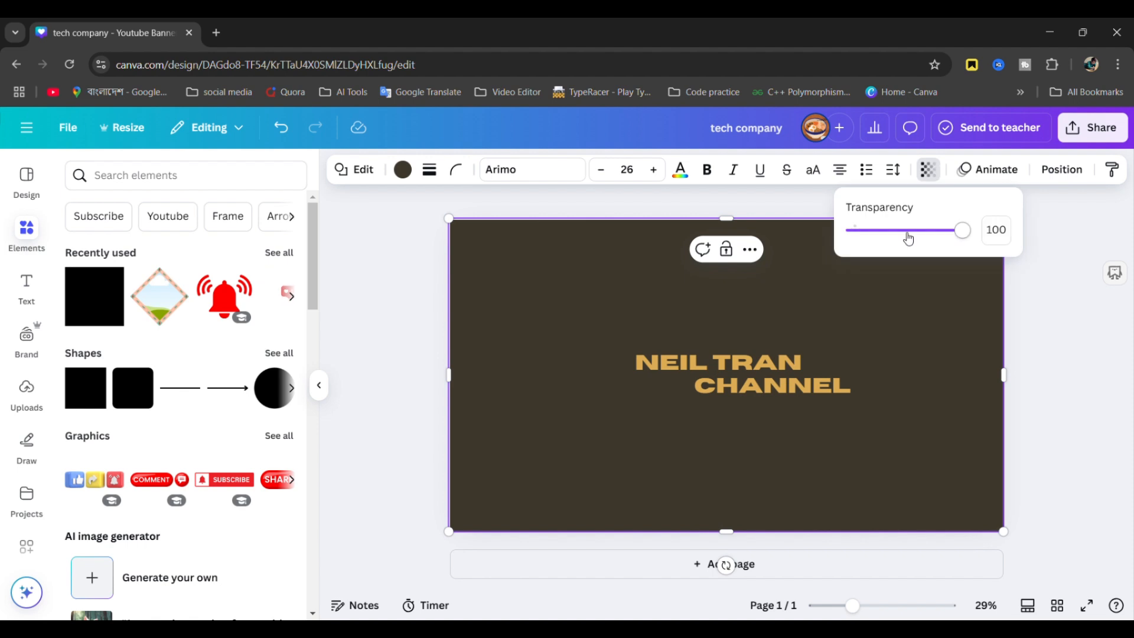
pyautogui.moveTo(961, 232)
pyautogui.mouseDown()
pyautogui.moveTo(855, 233)
pyautogui.moveTo(890, 258)
pyautogui.moveTo(975, 240)
pyautogui.mouseUp()
pyautogui.click(559, 307)
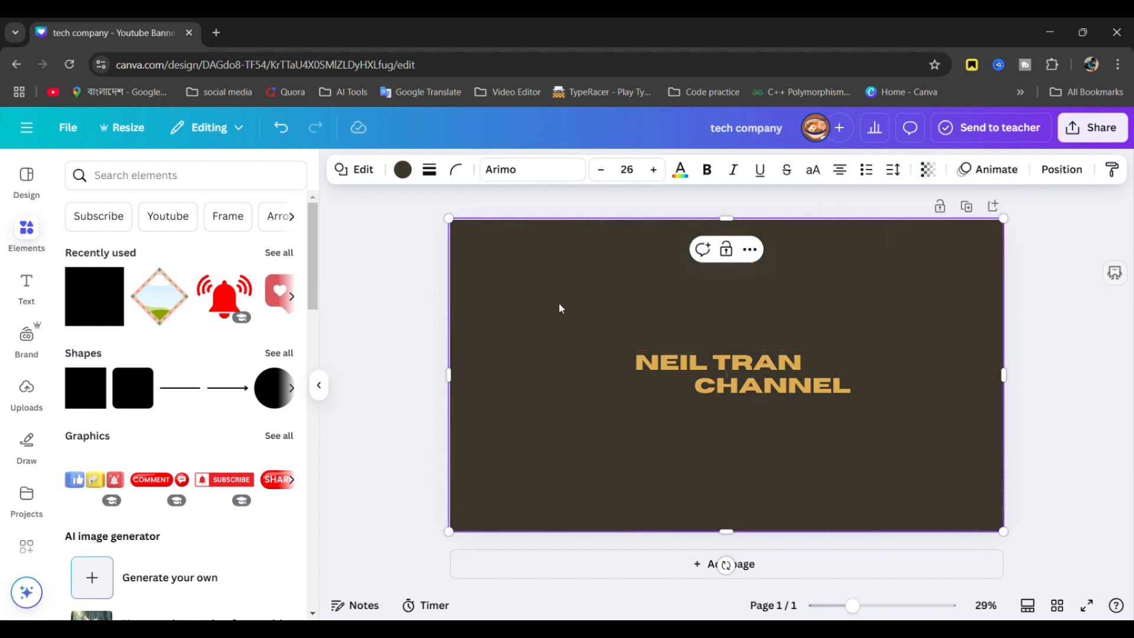
# - Make the full-banner overlay black and lower its transparency so the background shows
pyautogui.click(404, 171)
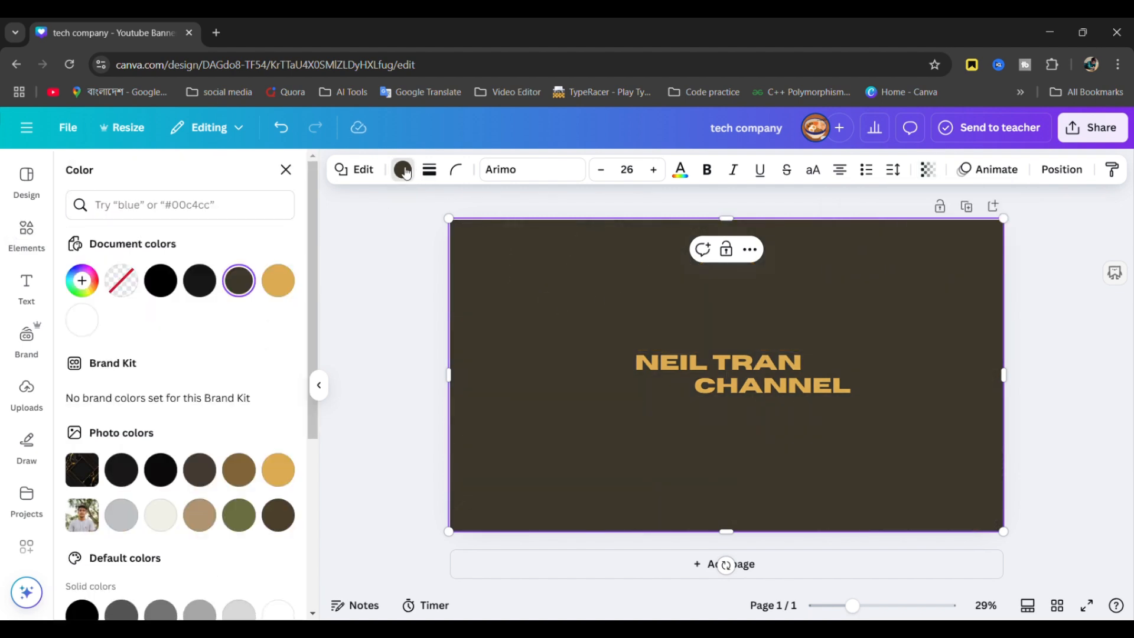
pyautogui.click(404, 170)
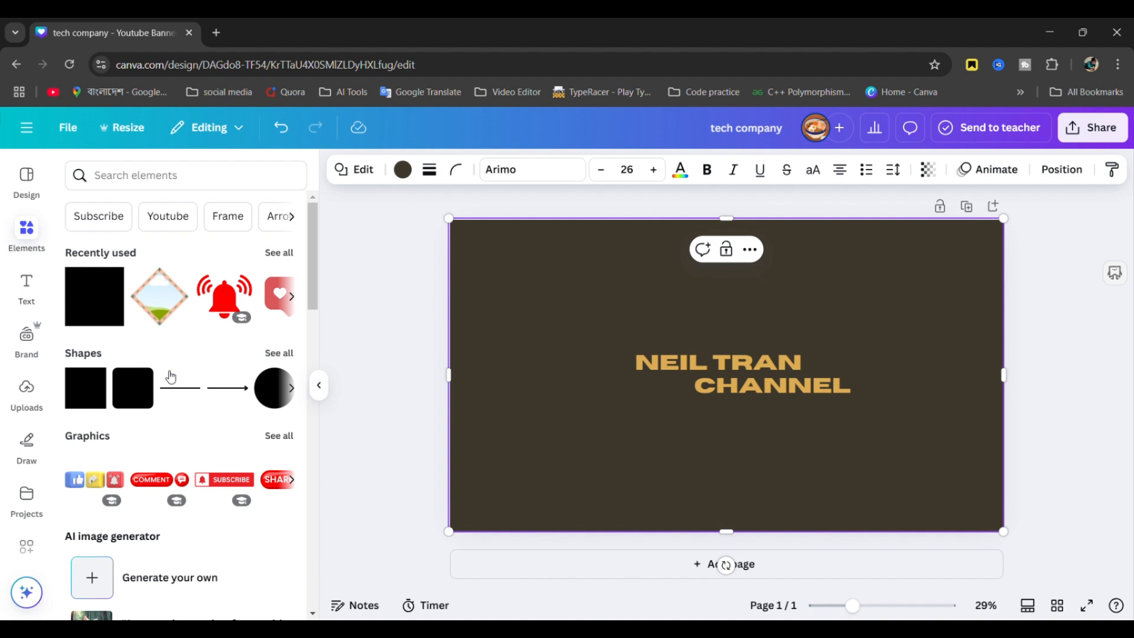
pyautogui.click(405, 172)
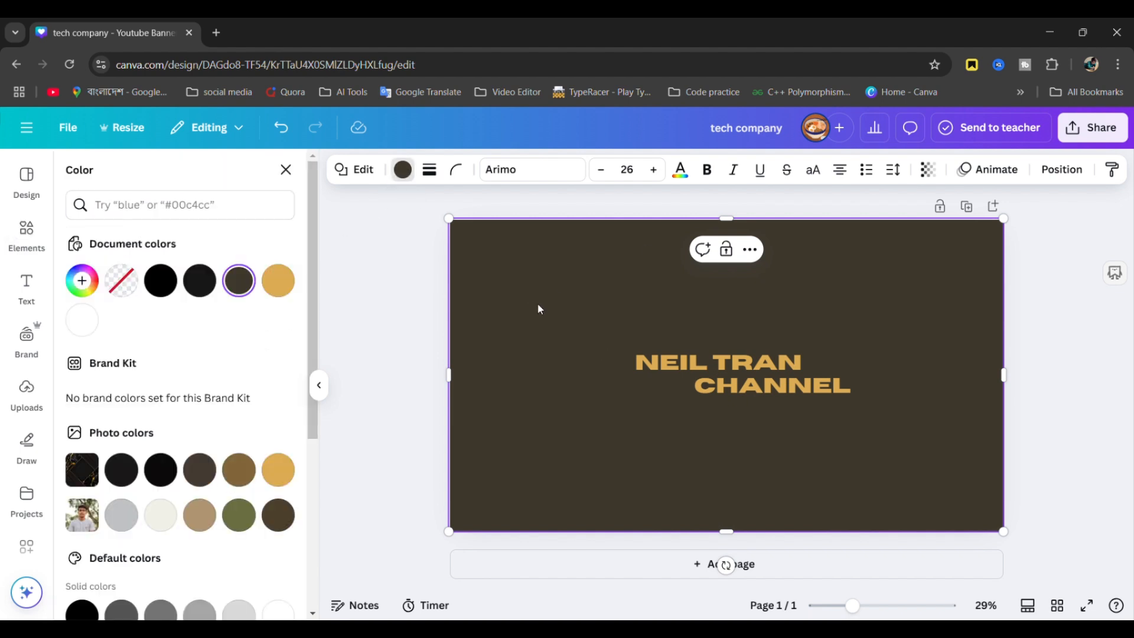
pyautogui.click(162, 281)
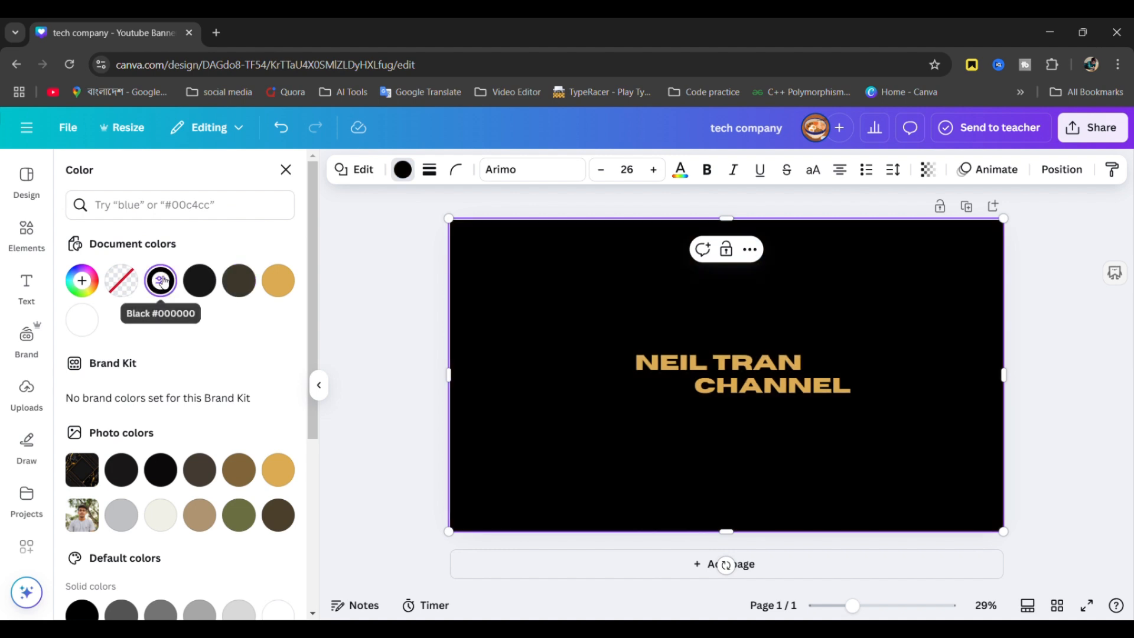
pyautogui.click(932, 172)
pyautogui.moveTo(962, 230); pyautogui.dragTo(924, 244)
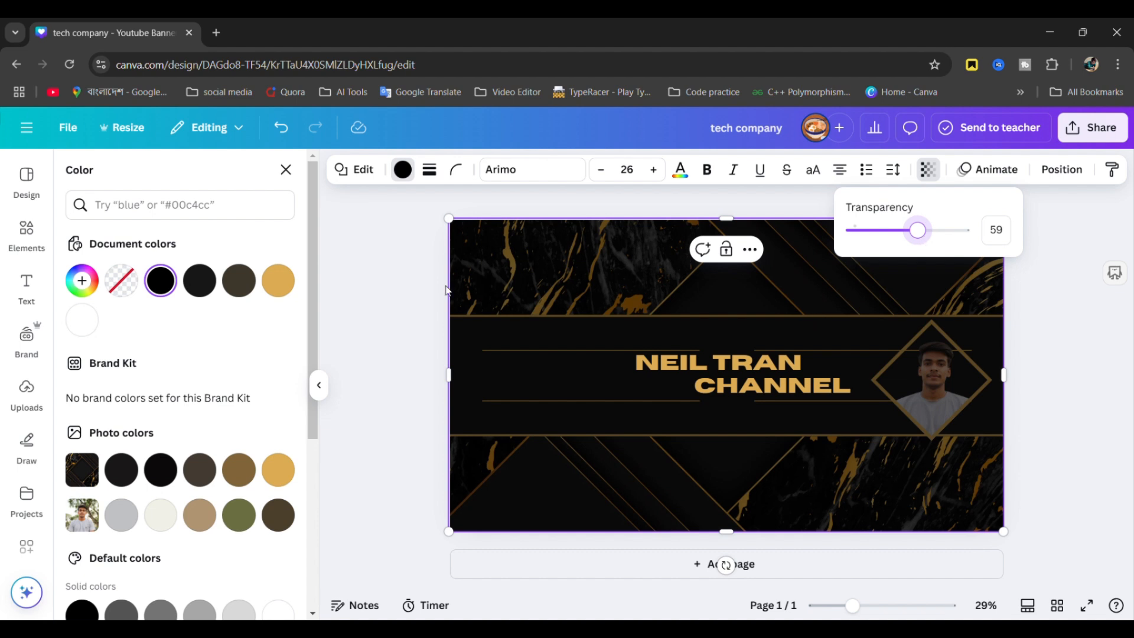
# - Switch the overlay to a light photo colour at transparency about 6, then gold
pyautogui.click(165, 522)
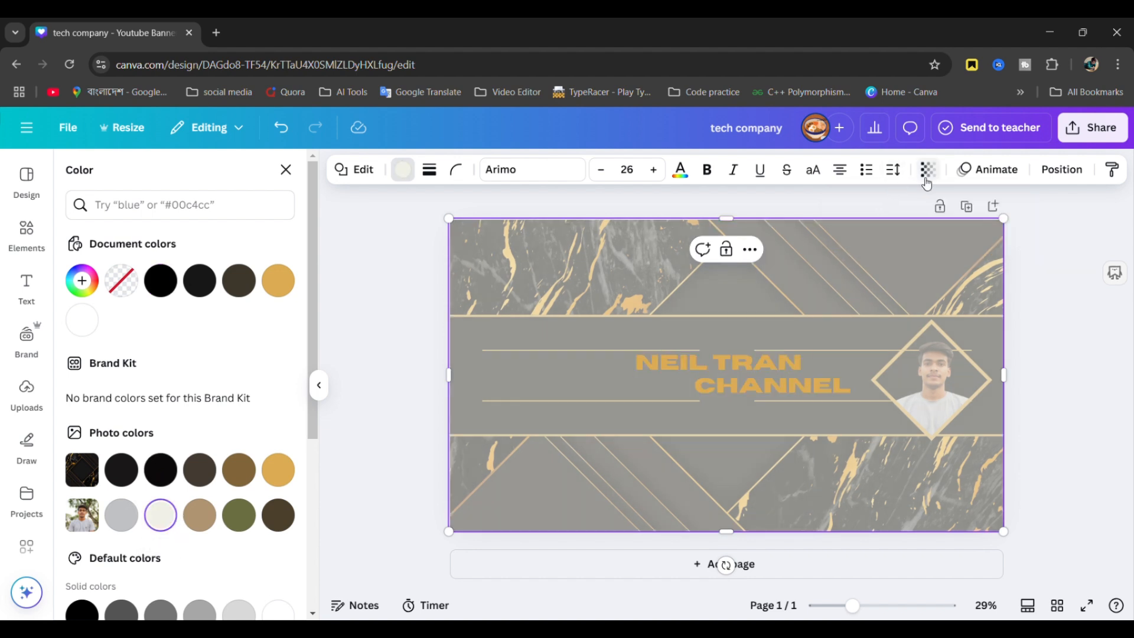
pyautogui.click(928, 171)
pyautogui.moveTo(916, 229); pyautogui.dragTo(864, 254)
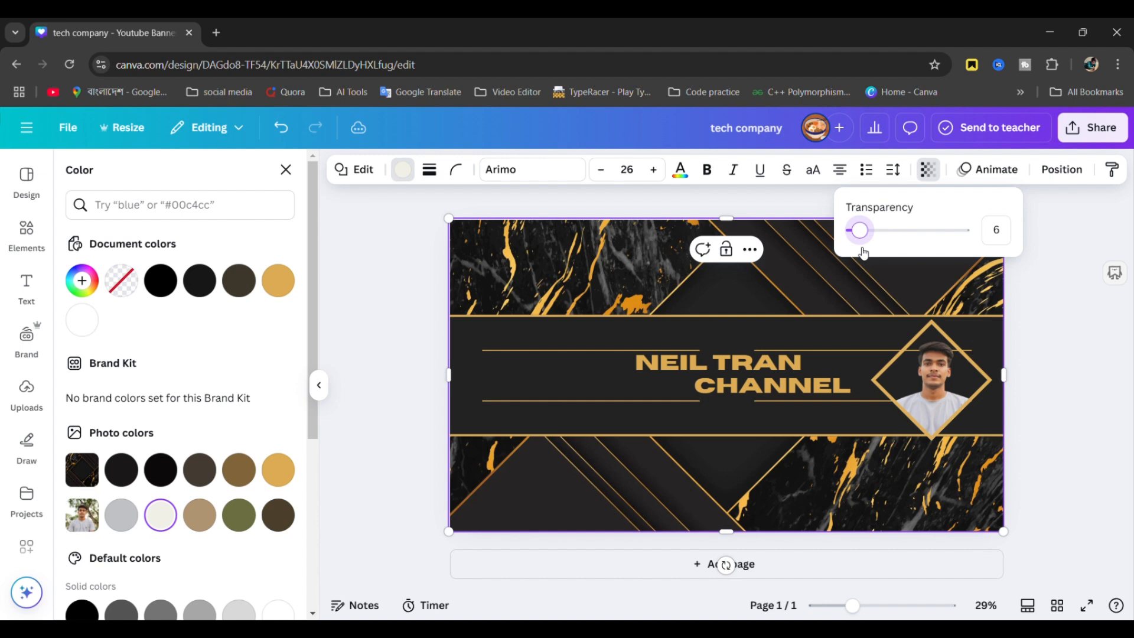
pyautogui.click(626, 362)
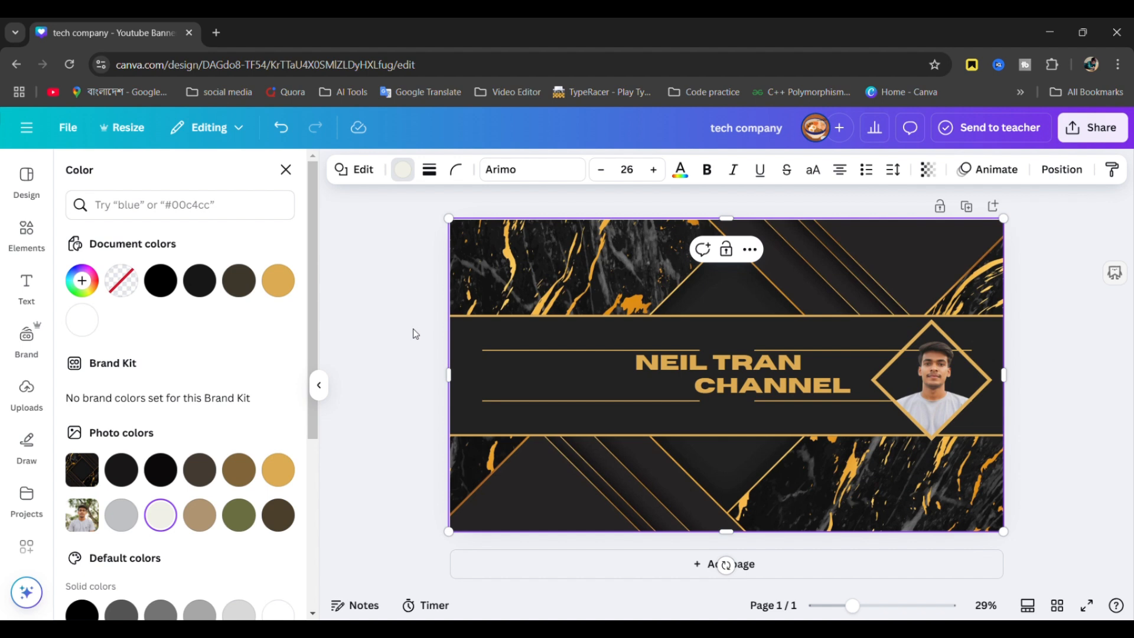
pyautogui.click(282, 294)
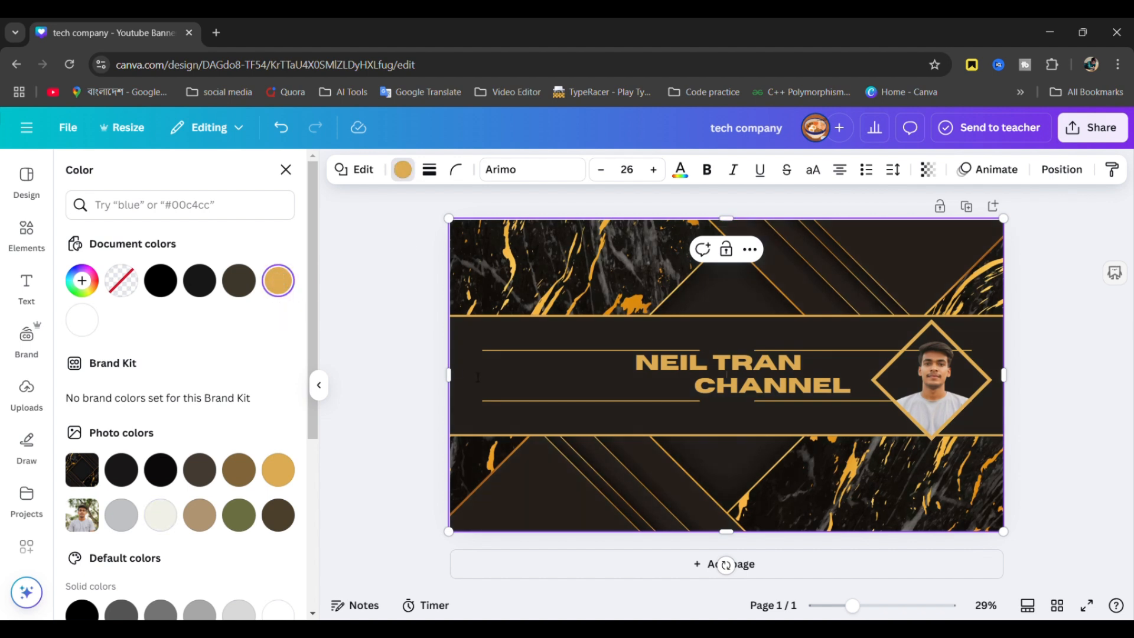
pyautogui.click(377, 407)
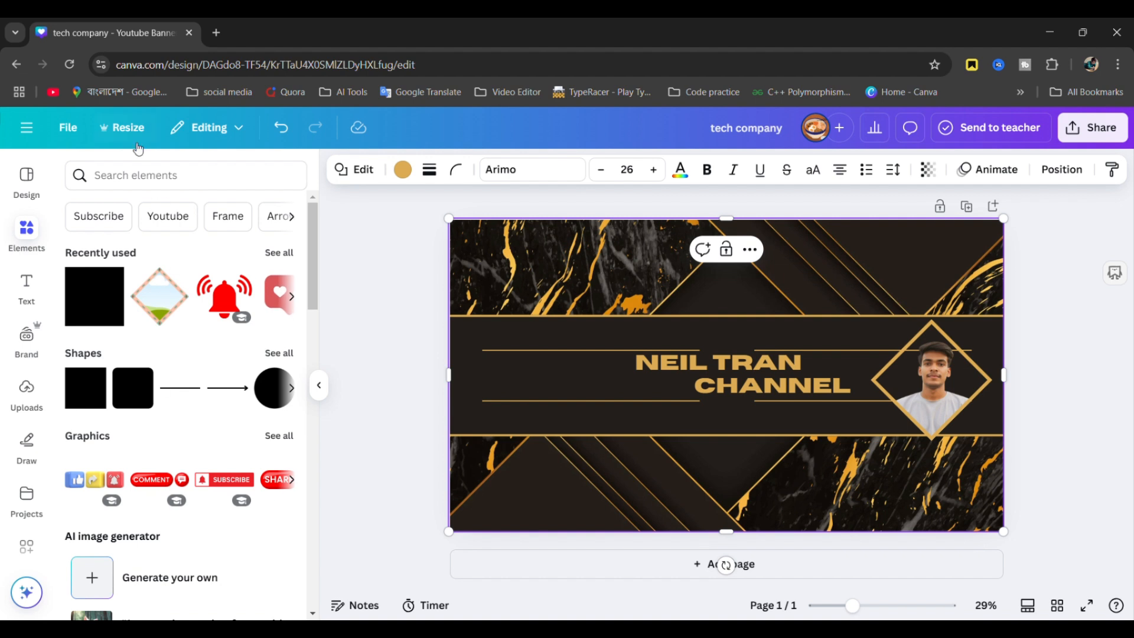
# - Search Elements for 'subscribe' and place the red SUBSCRIBE graphic above the photo diamond
pyautogui.click(152, 180)
pyautogui.write('subs')
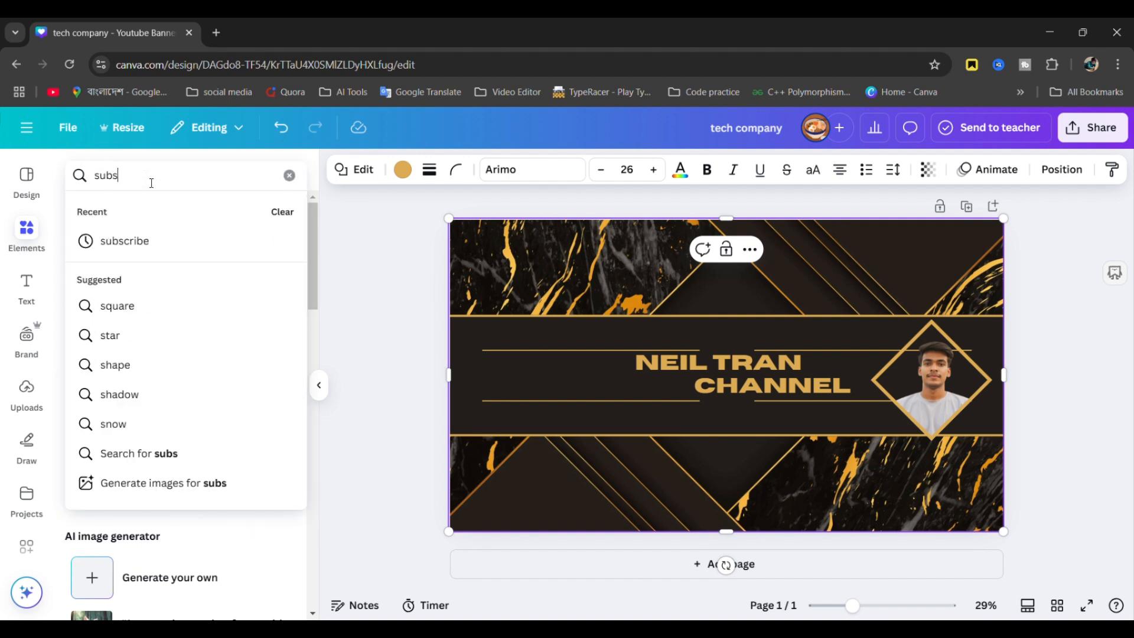
pyautogui.write('criv')
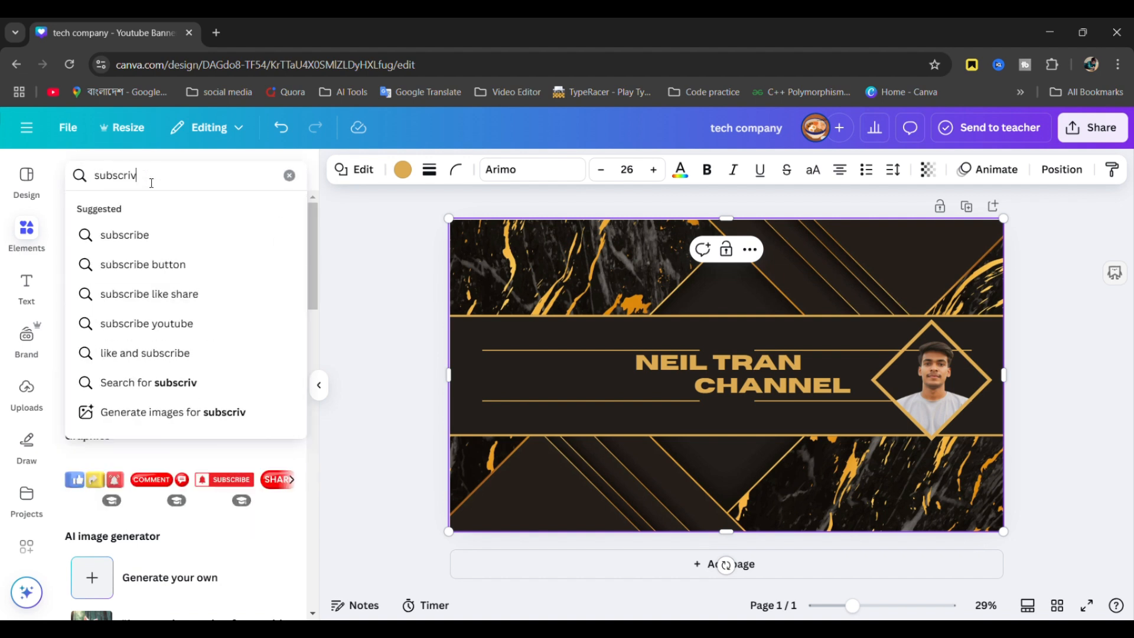
pyautogui.press('BackSpace')
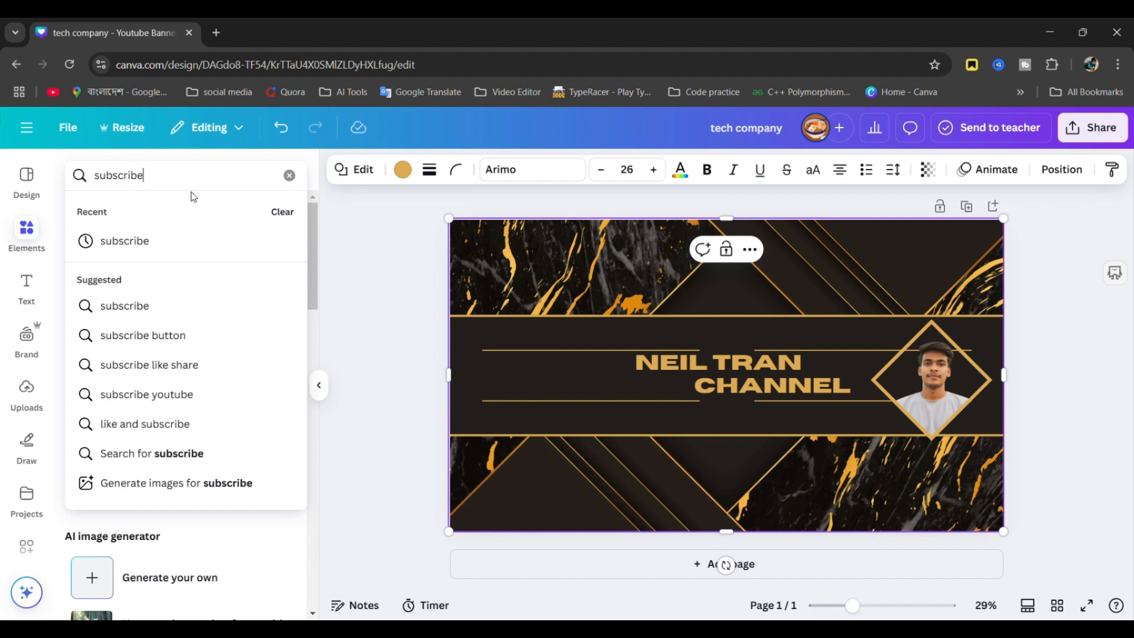
pyautogui.press('Return')
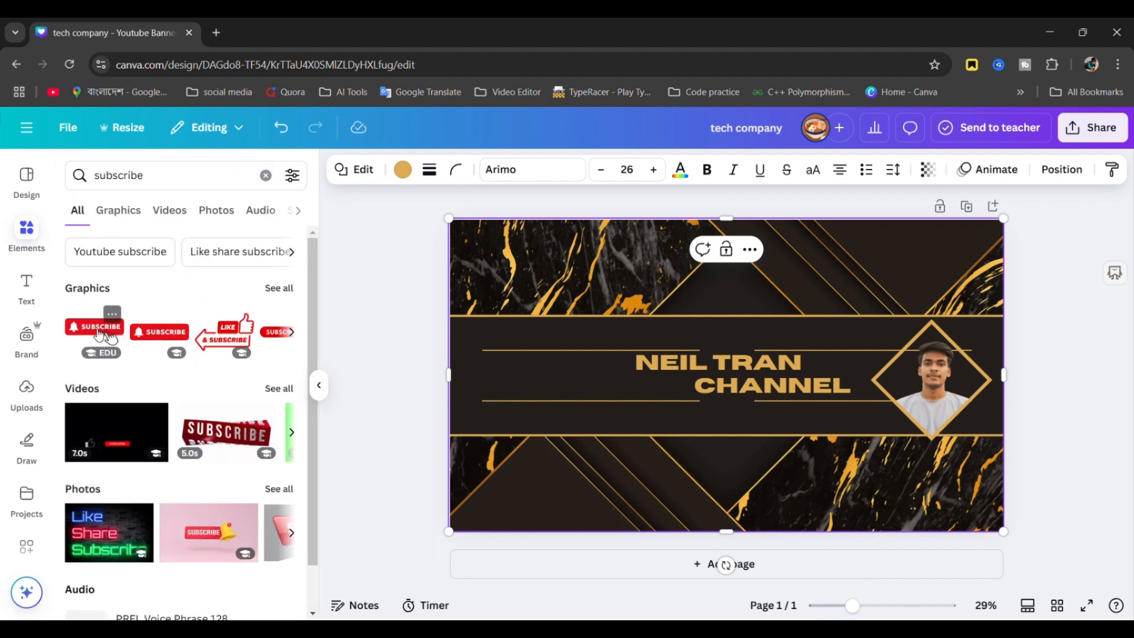
pyautogui.moveTo(106, 336); pyautogui.dragTo(971, 342)
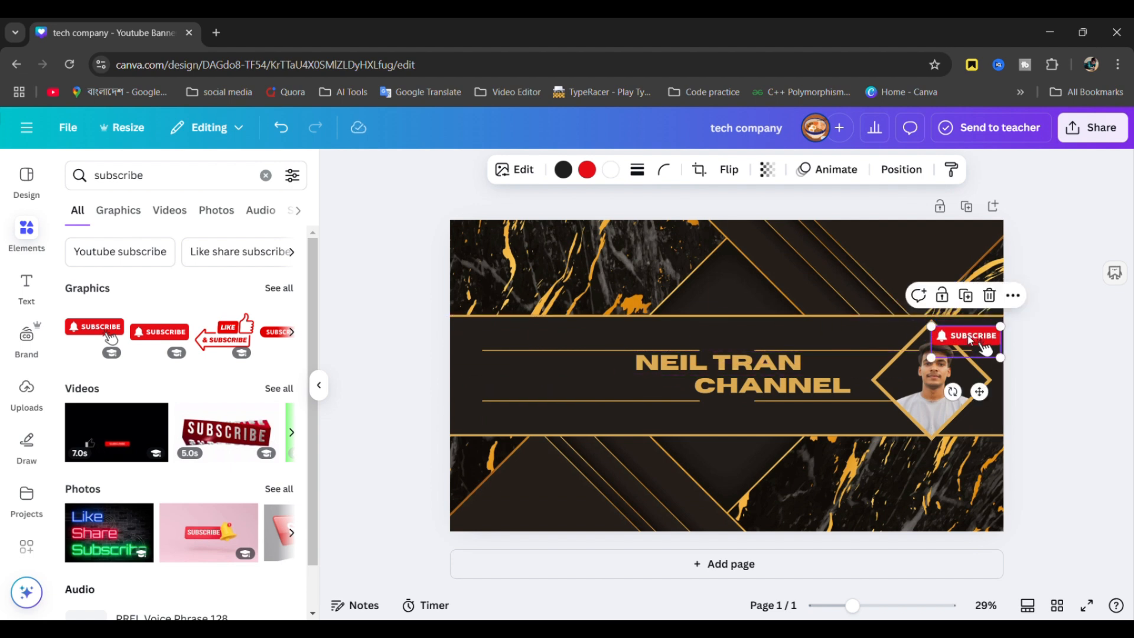
pyautogui.click(913, 392)
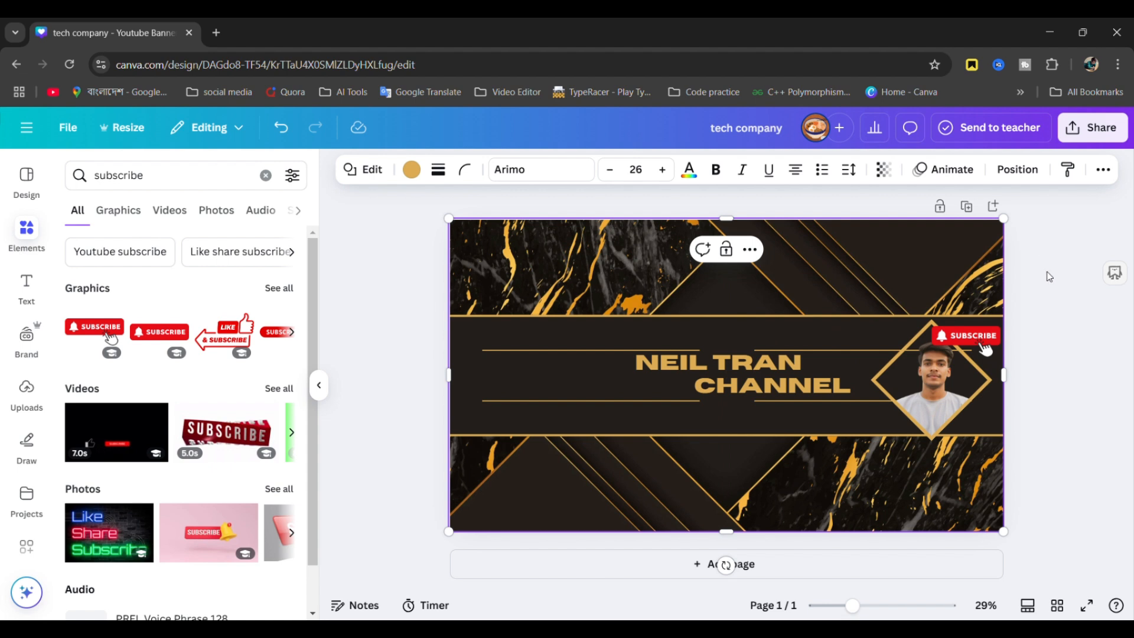
pyautogui.click(582, 254)
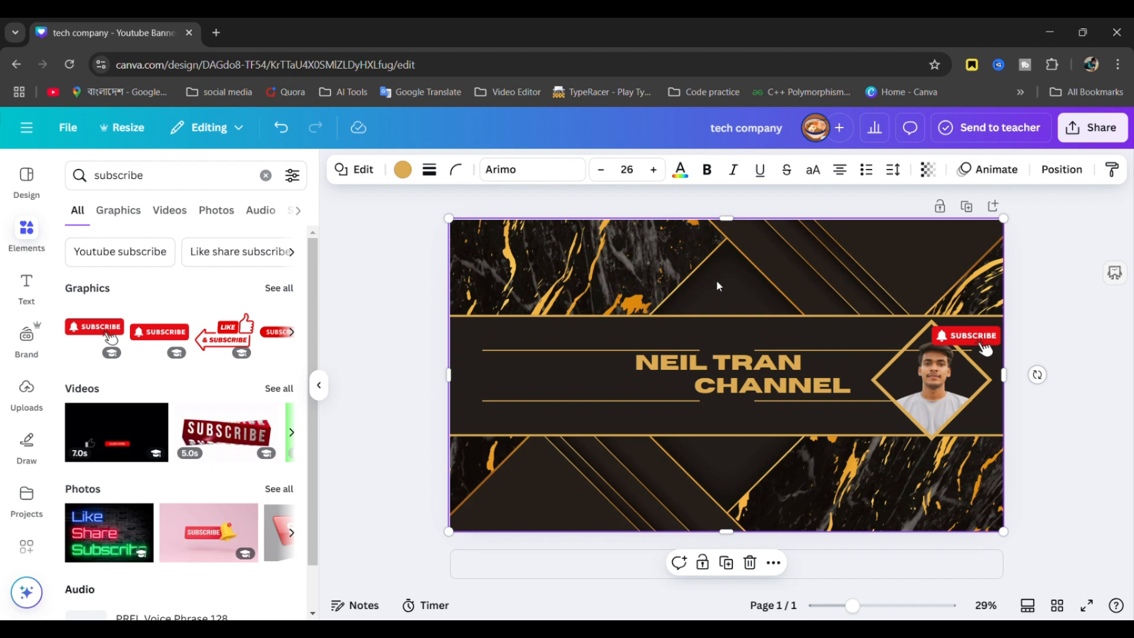
# - Set the gold overlay's transparency to 100 so it is fully solid
pyautogui.click(928, 170)
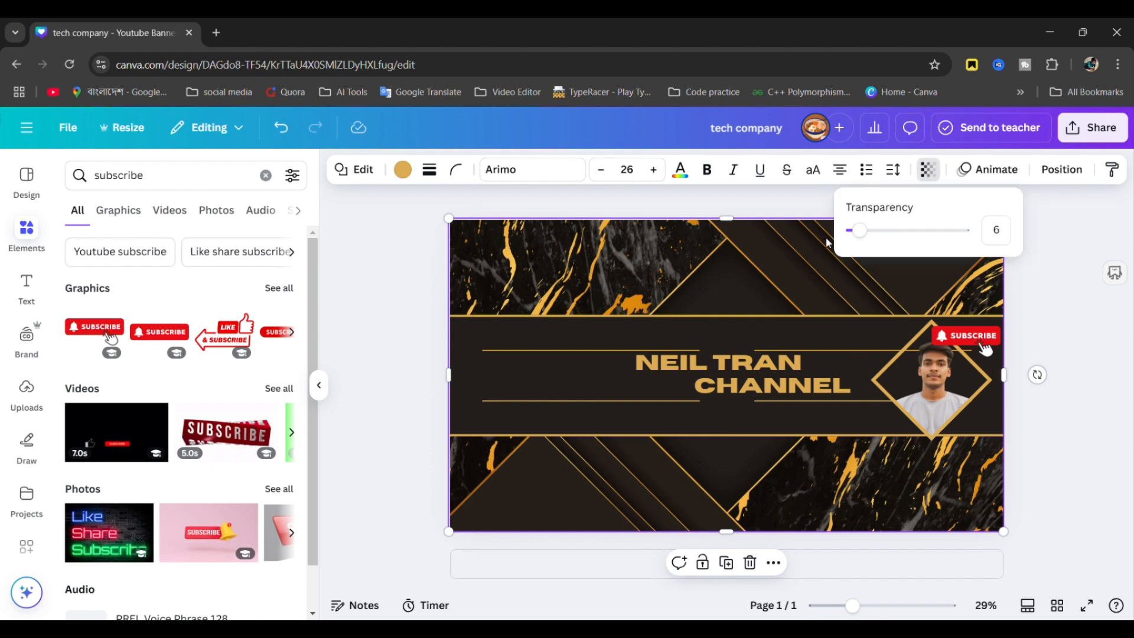
pyautogui.moveTo(862, 230); pyautogui.dragTo(982, 229)
pyautogui.click(425, 345)
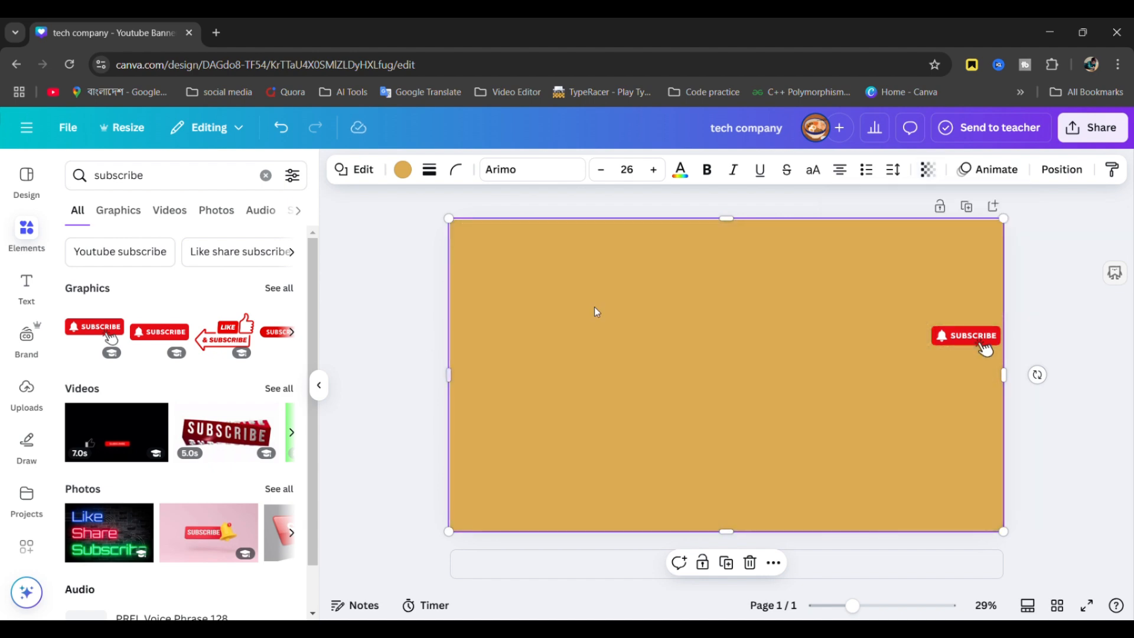
pyautogui.click(773, 328)
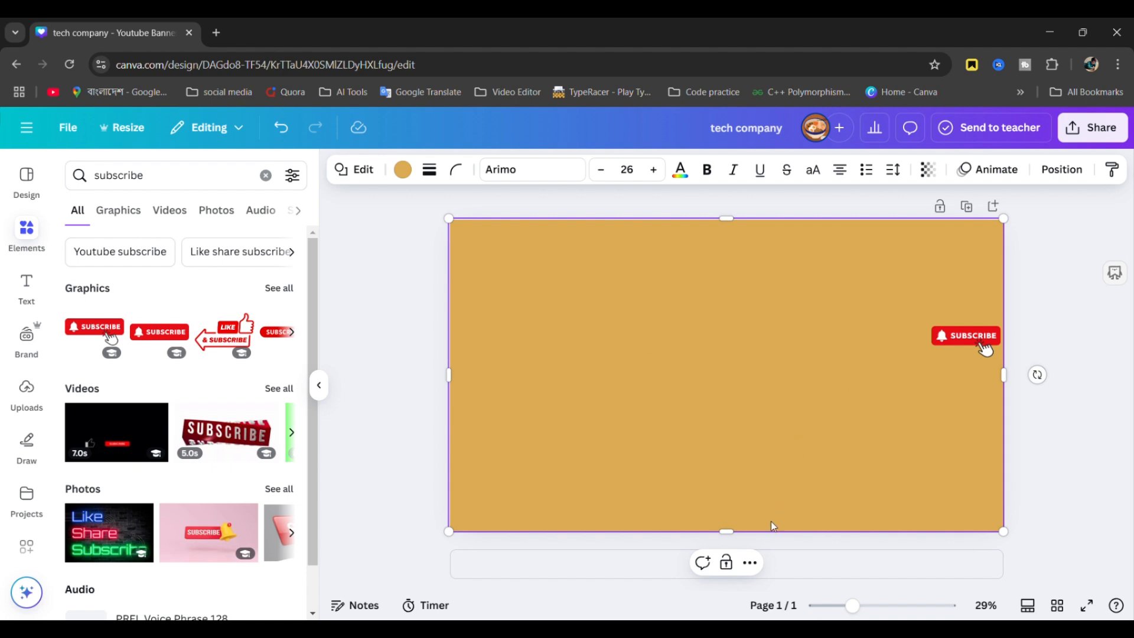
# - Via More > Layer > Show layers, drag the gold rectangle lower in the layer order
pyautogui.click(751, 562)
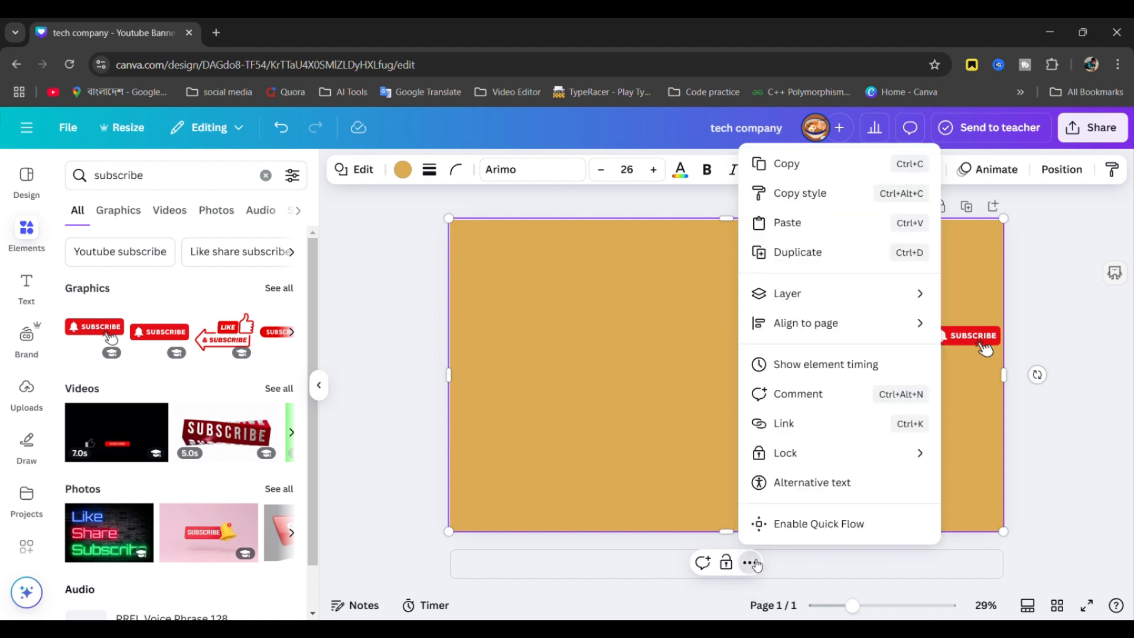
pyautogui.moveTo(817, 294)
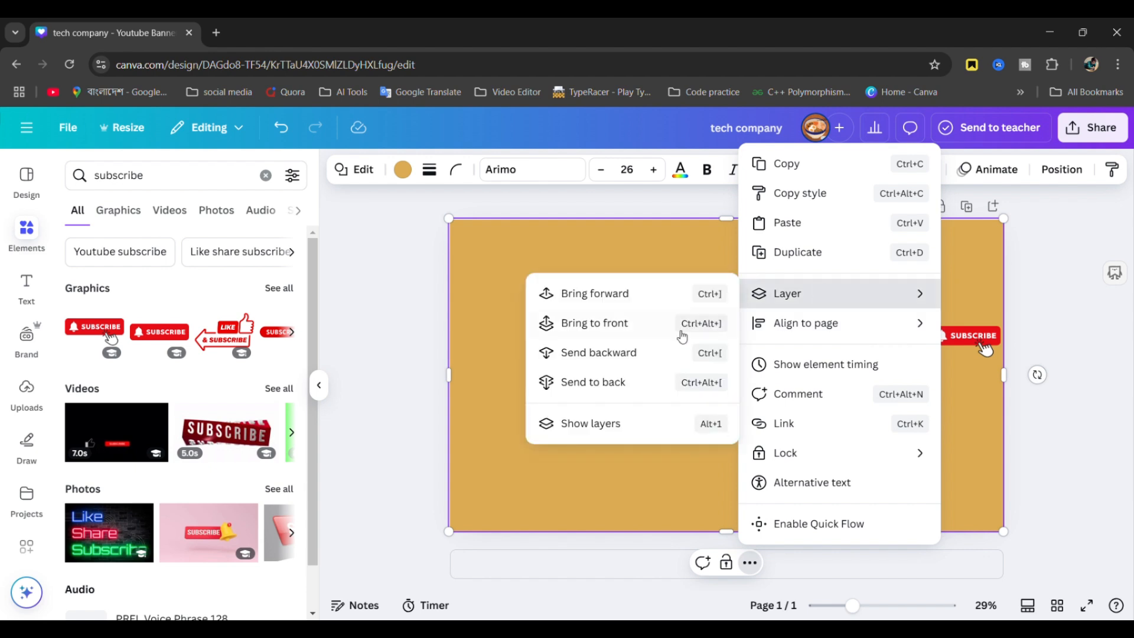
pyautogui.click(608, 423)
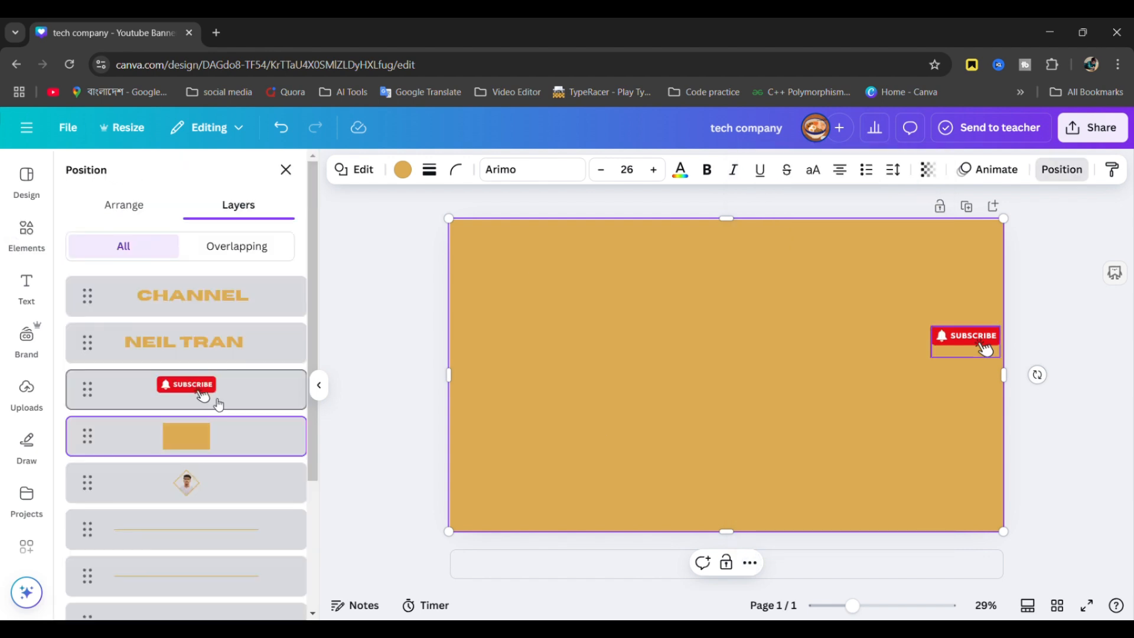
pyautogui.moveTo(198, 446); pyautogui.dragTo(223, 561)
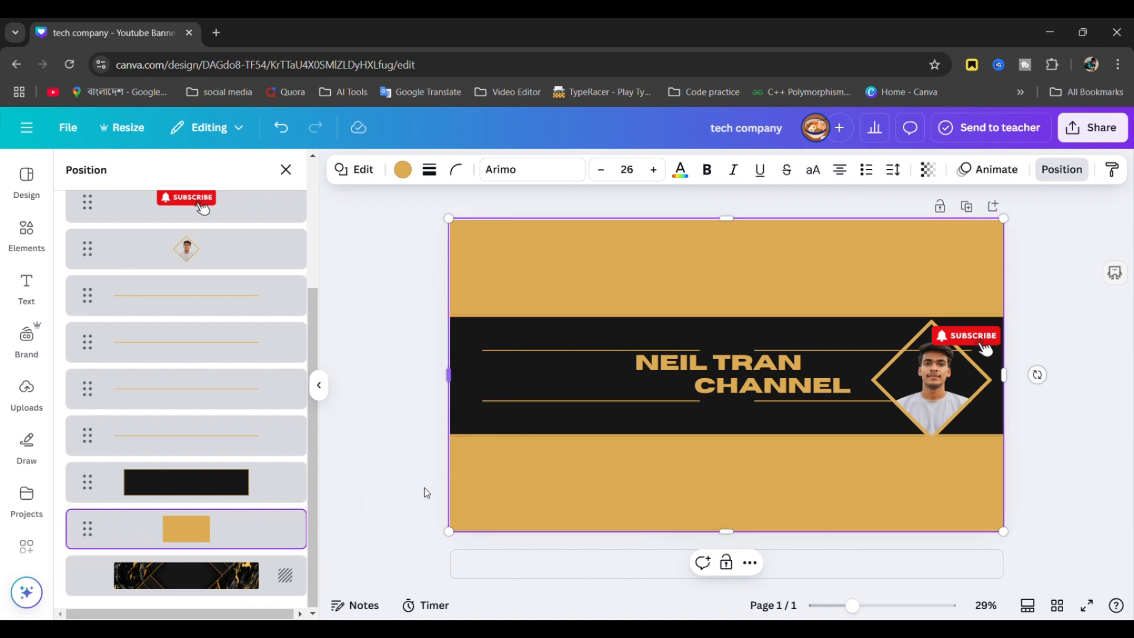
# - Put the gold rectangle just above the background at about 36 transparency; move the diamond left of the title
pyautogui.moveTo(247, 537); pyautogui.dragTo(250, 582)
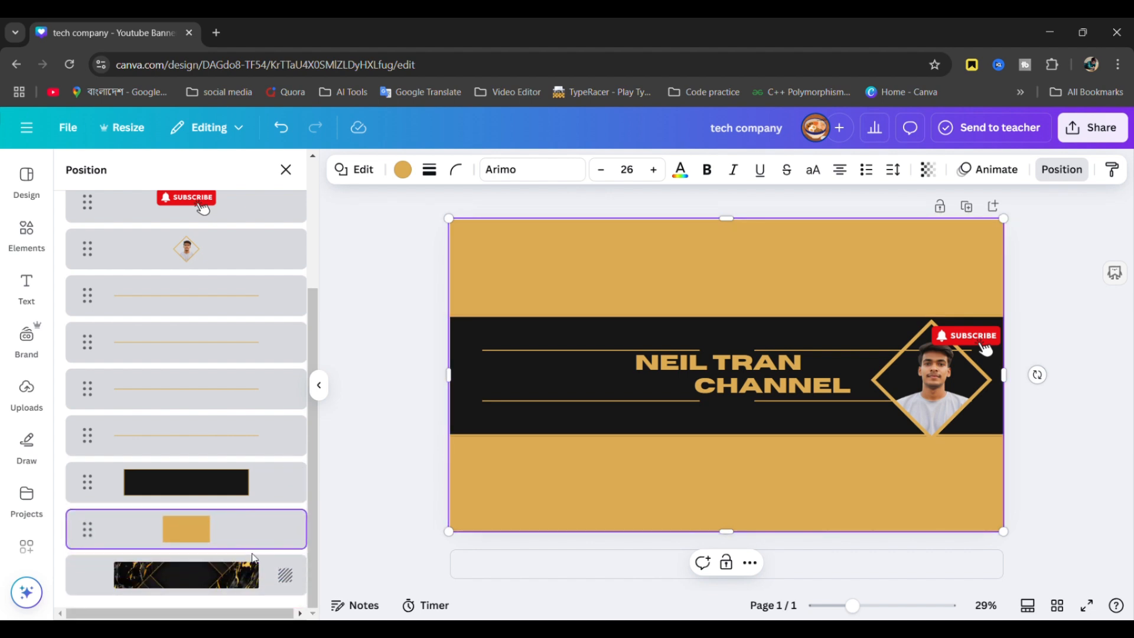
pyautogui.click(928, 169)
pyautogui.moveTo(962, 231); pyautogui.dragTo(898, 245)
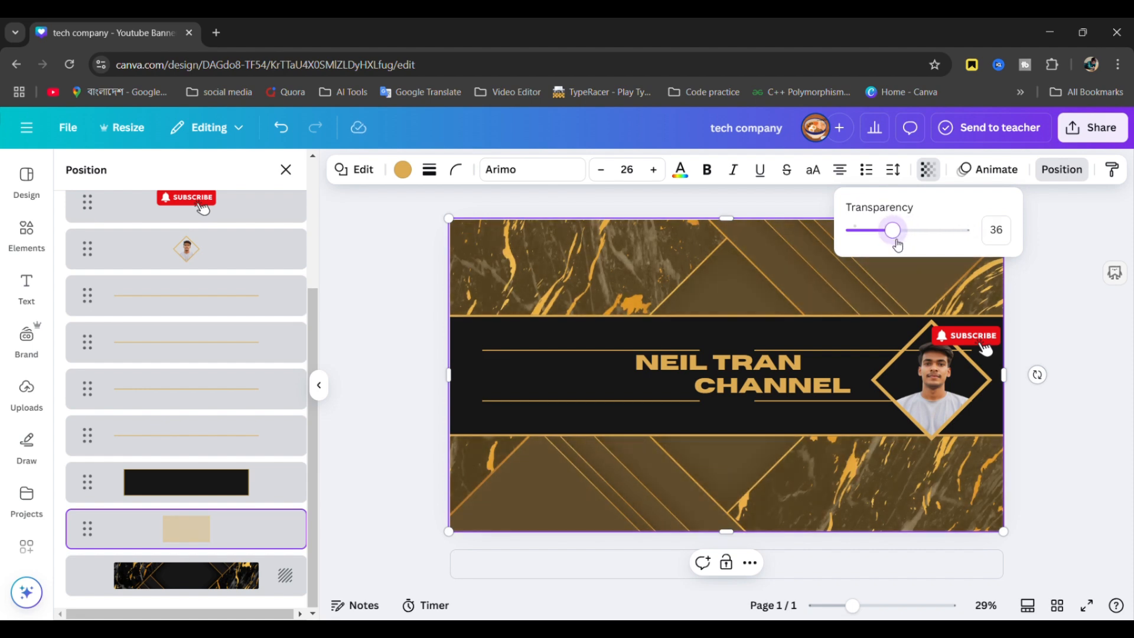
pyautogui.click(1080, 400)
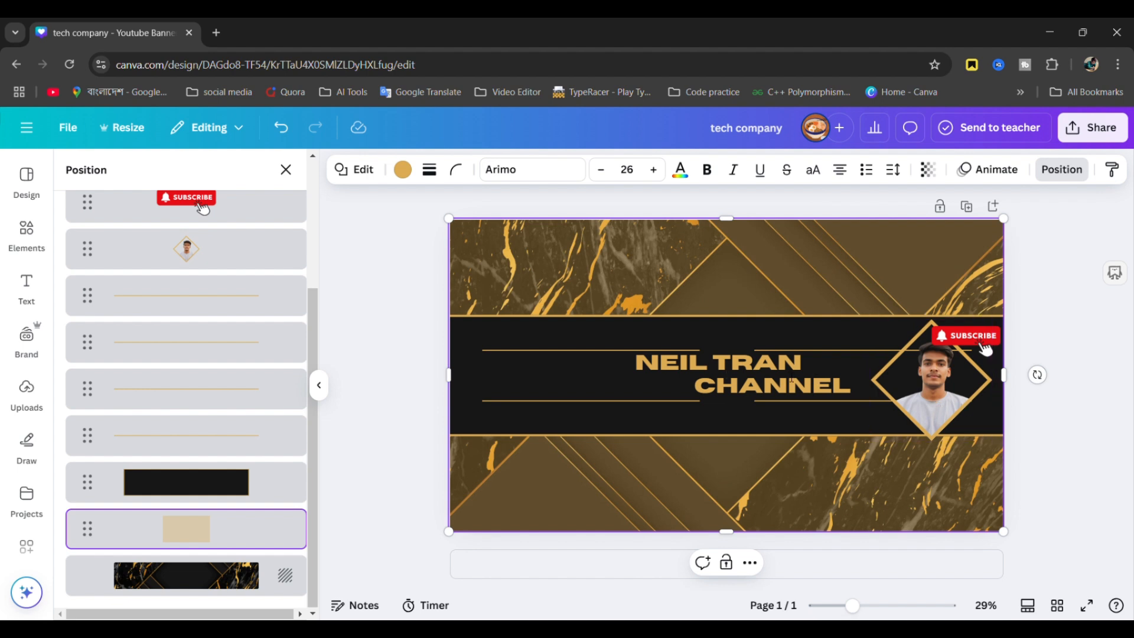
pyautogui.moveTo(936, 387); pyautogui.dragTo(589, 387)
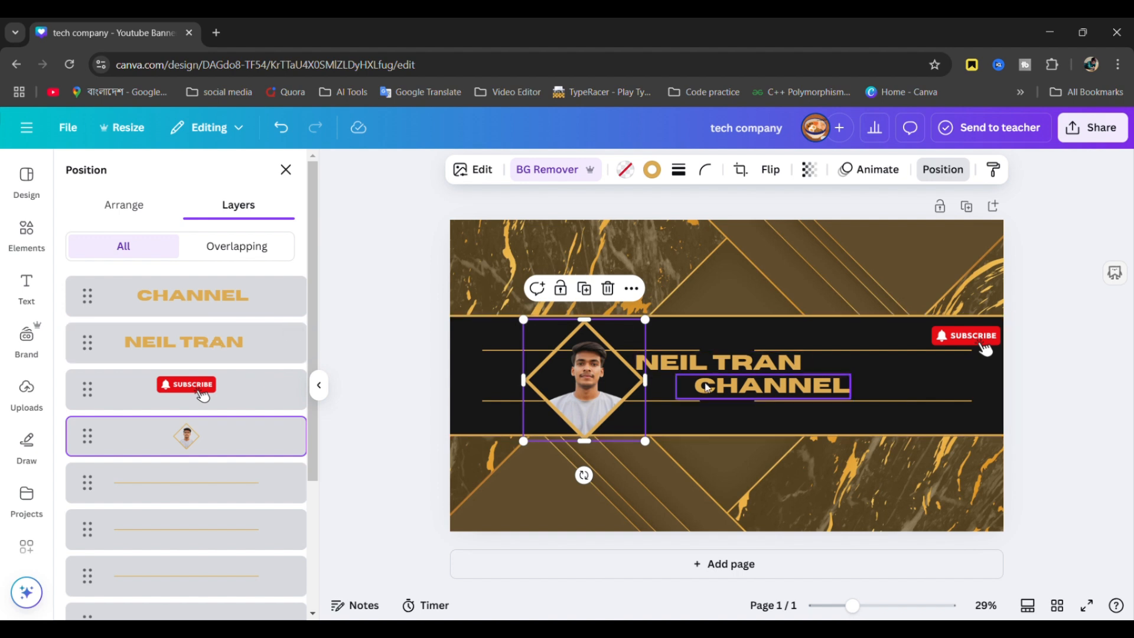
# - Drag the name line over the photo and reorder layers so the photo sits beneath it
pyautogui.moveTo(721, 362); pyautogui.dragTo(620, 366)
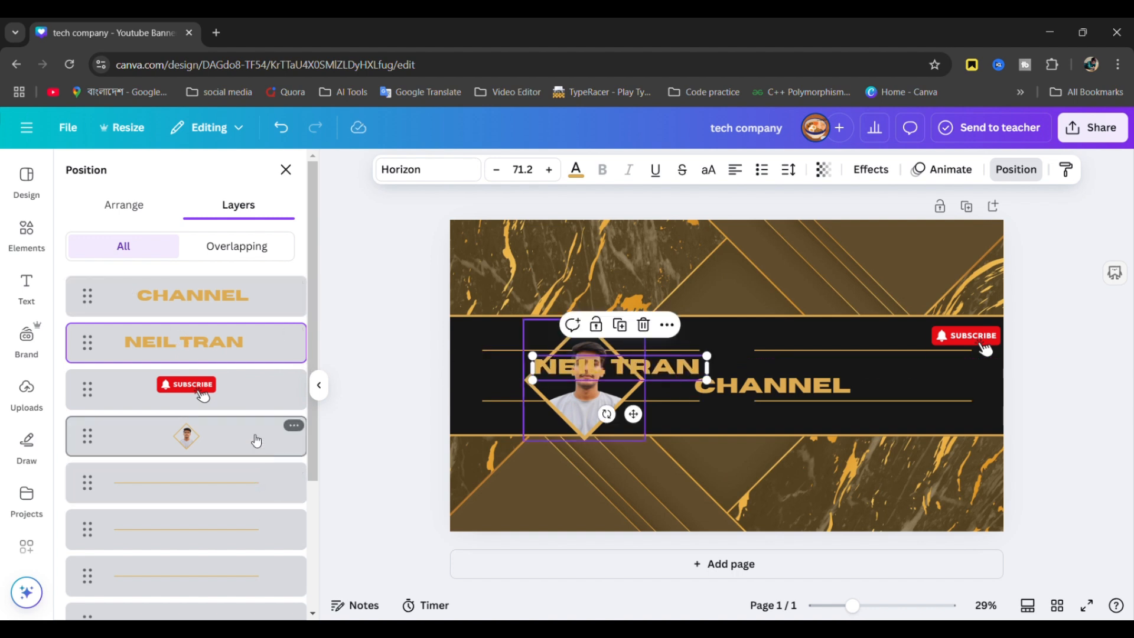
pyautogui.moveTo(254, 438); pyautogui.dragTo(251, 337)
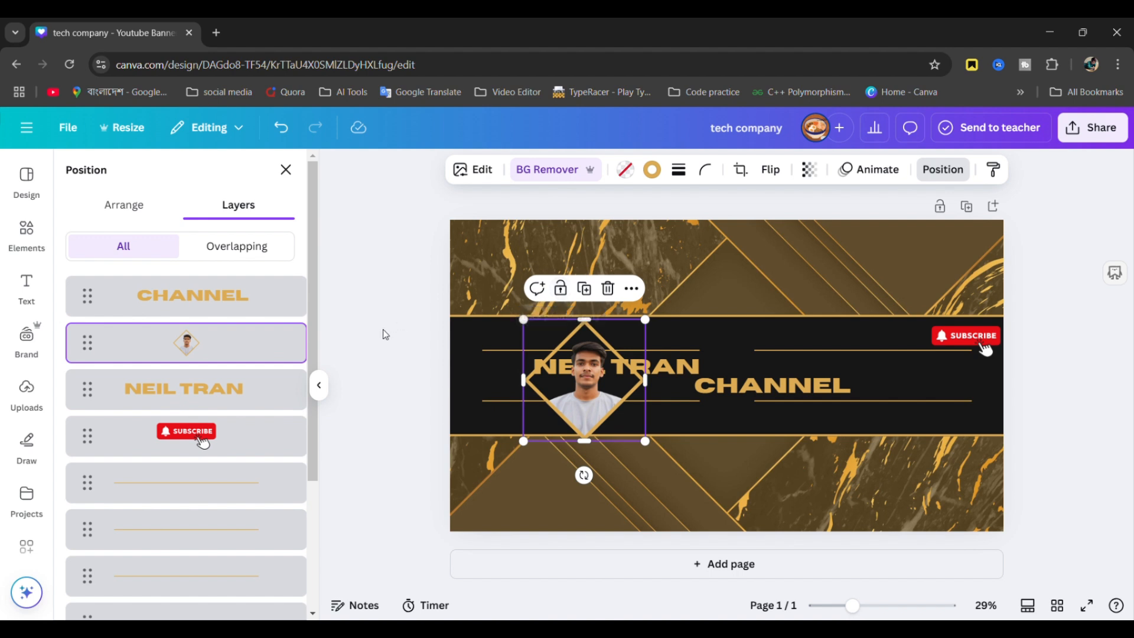
pyautogui.moveTo(254, 339); pyautogui.dragTo(246, 460)
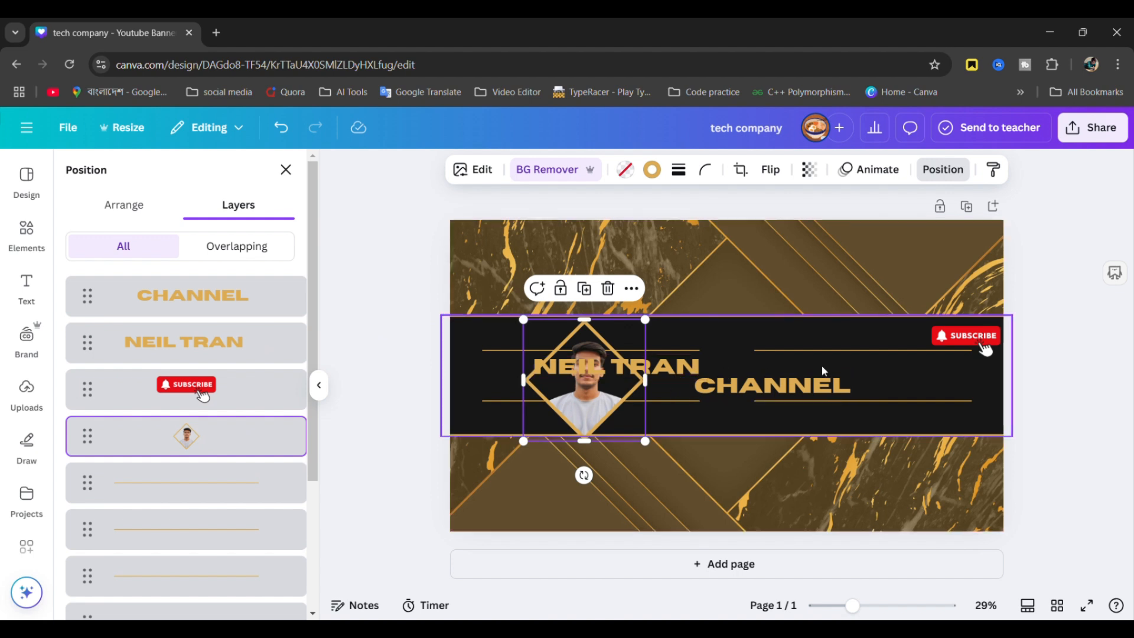
# - Move the name line beside the diamond above CHANNEL and nudge SUBSCRIBE slightly left
pyautogui.click(632, 367)
pyautogui.moveTo(632, 366); pyautogui.dragTo(741, 362)
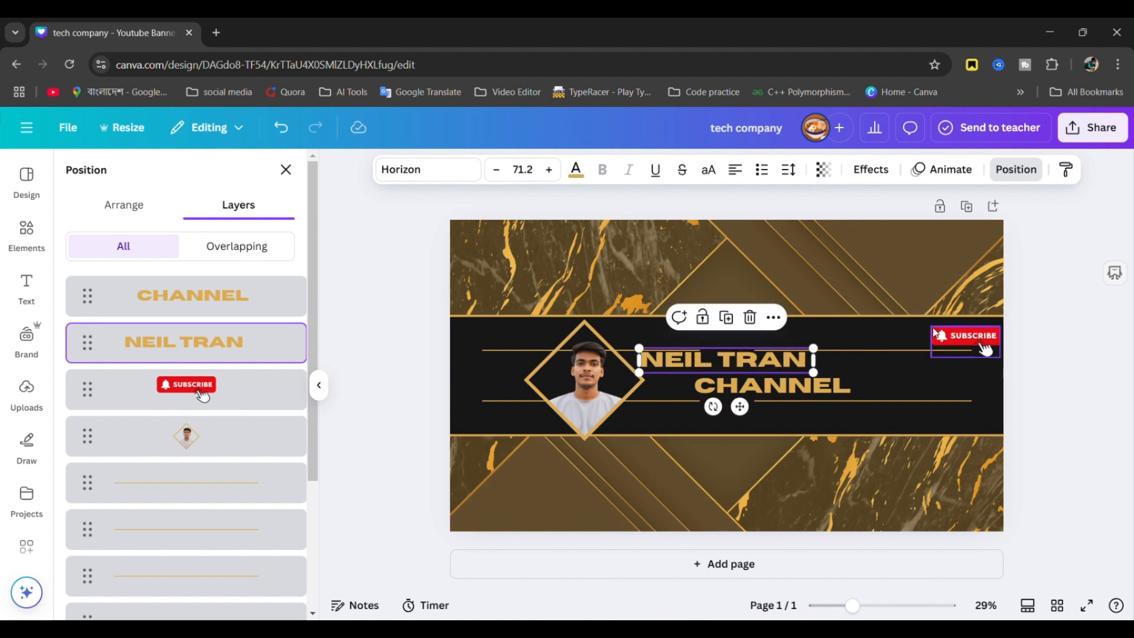
pyautogui.moveTo(945, 336); pyautogui.dragTo(926, 334)
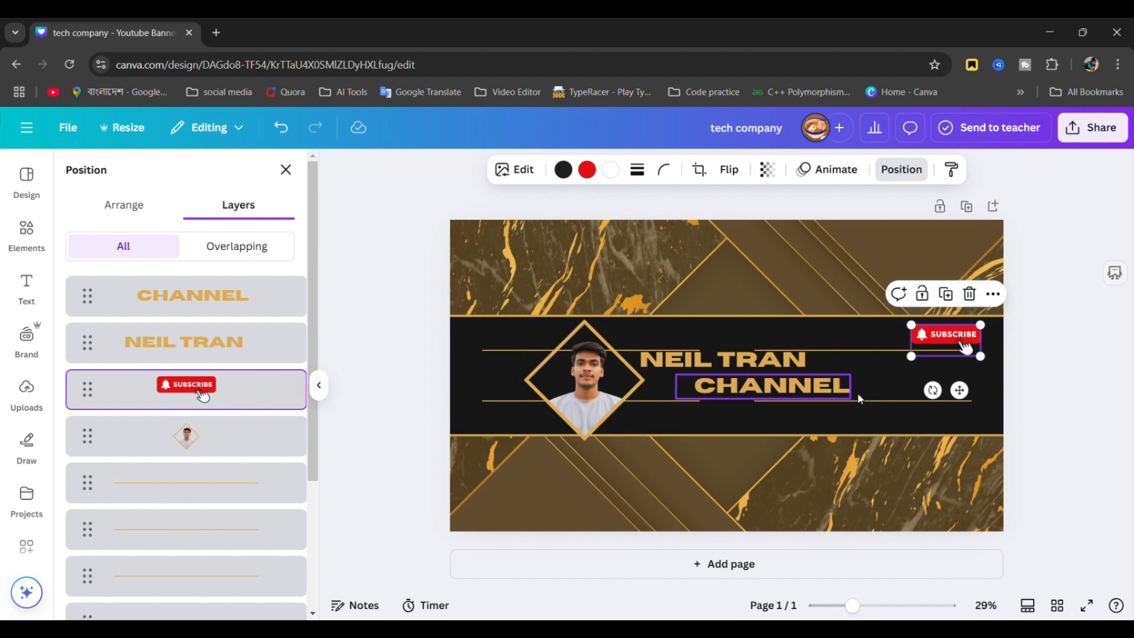
# - Add a paragraph text box, shrink it, and type an e-mail address into it
pyautogui.click(37, 281)
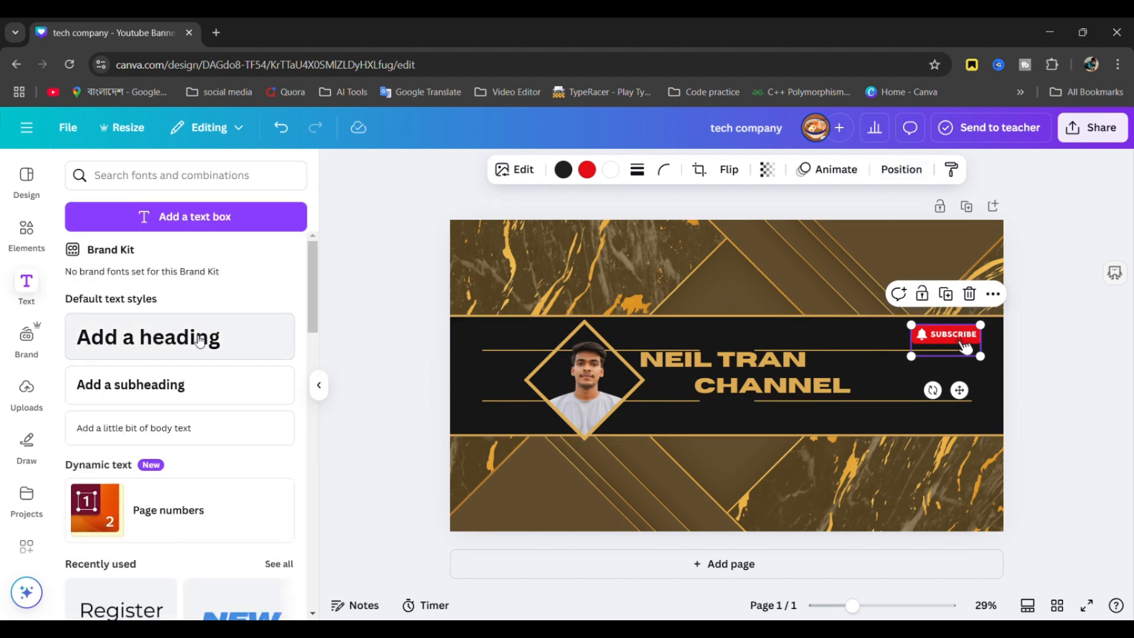
pyautogui.click(219, 216)
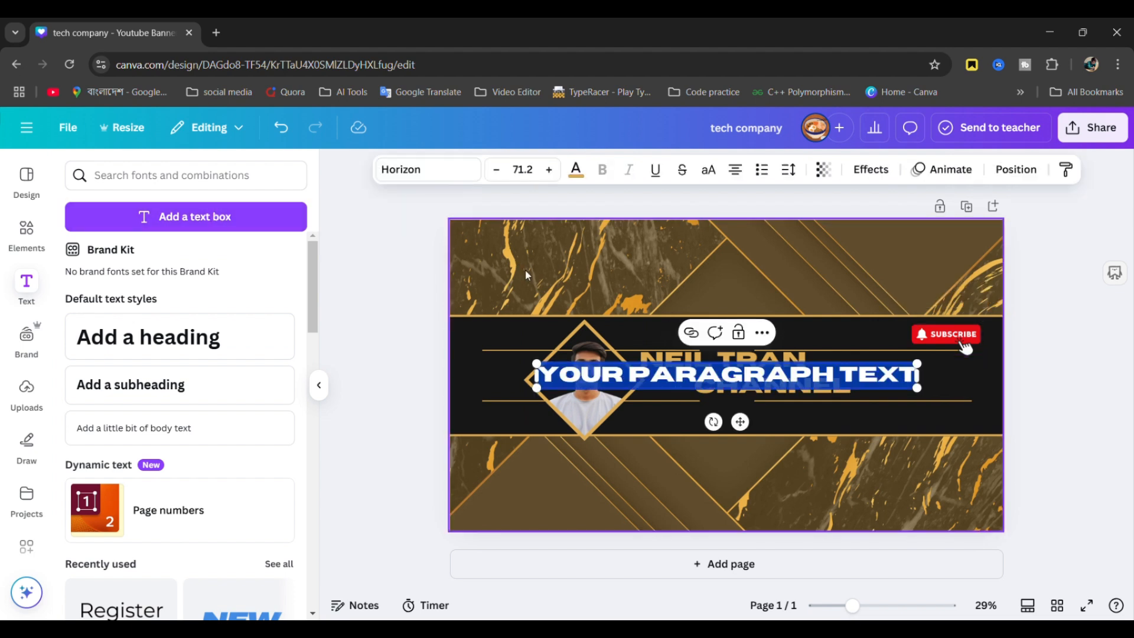
pyautogui.moveTo(538, 363); pyautogui.dragTo(793, 365)
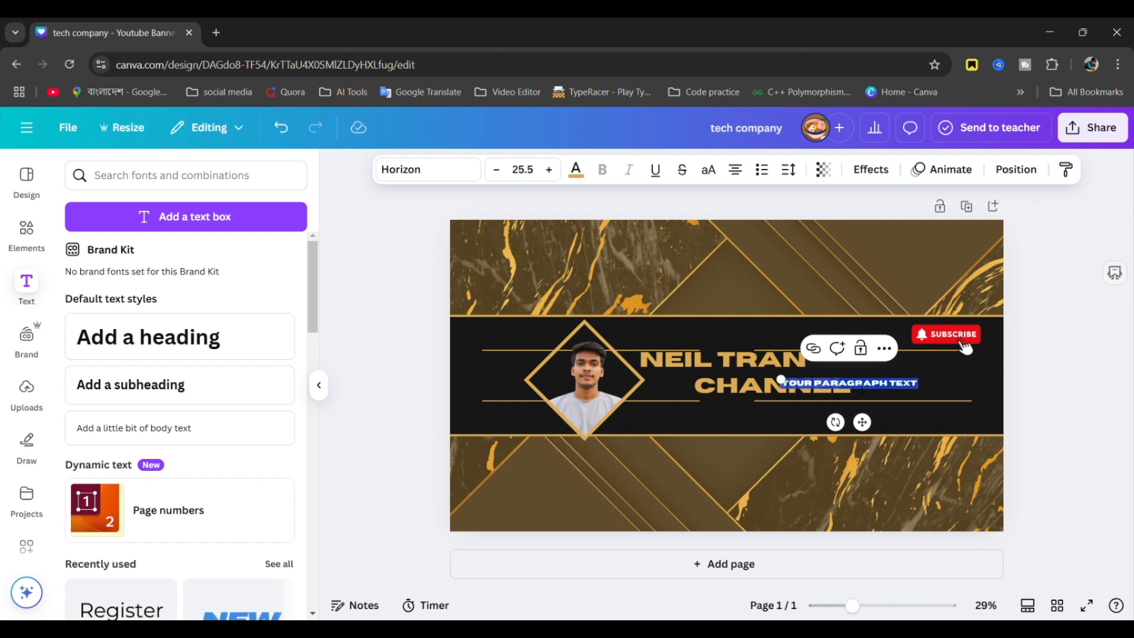
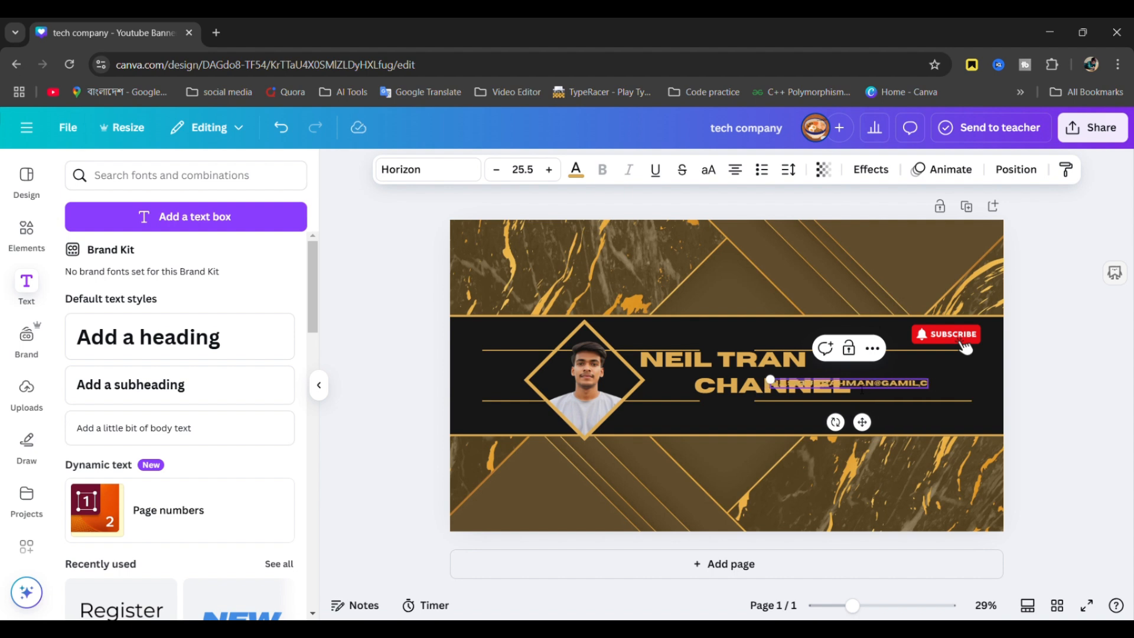
pyautogui.write('.COM')
# - Move the e-mail line below CHANNEL, make it uppercase, then delete it
pyautogui.click(1086, 421)
pyautogui.moveTo(879, 390); pyautogui.dragTo(907, 423)
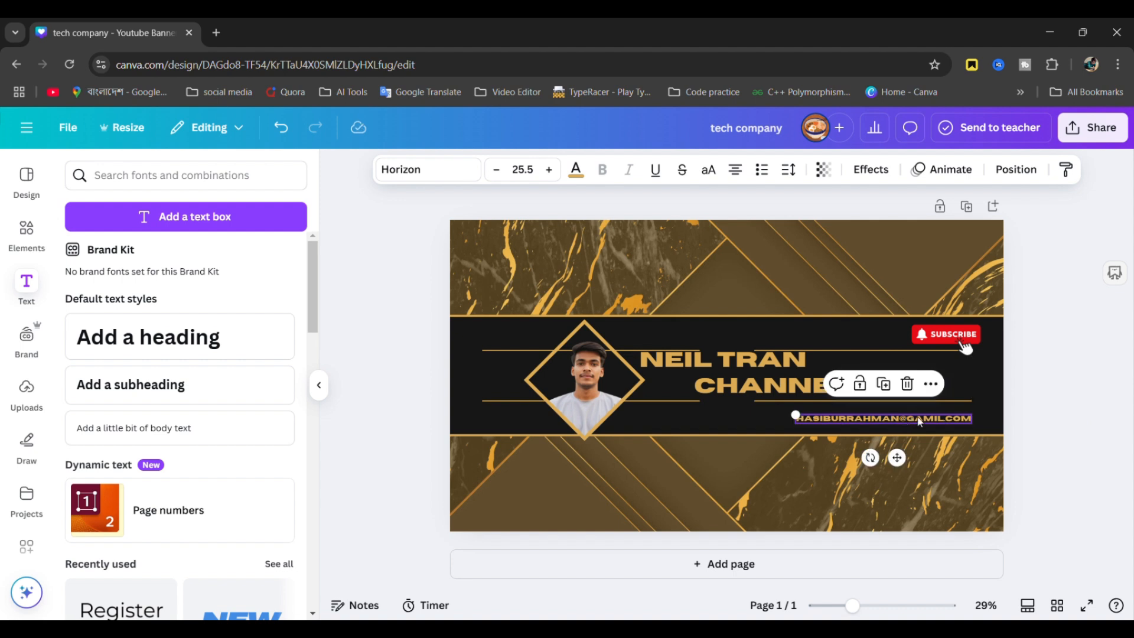
pyautogui.doubleClick(920, 422)
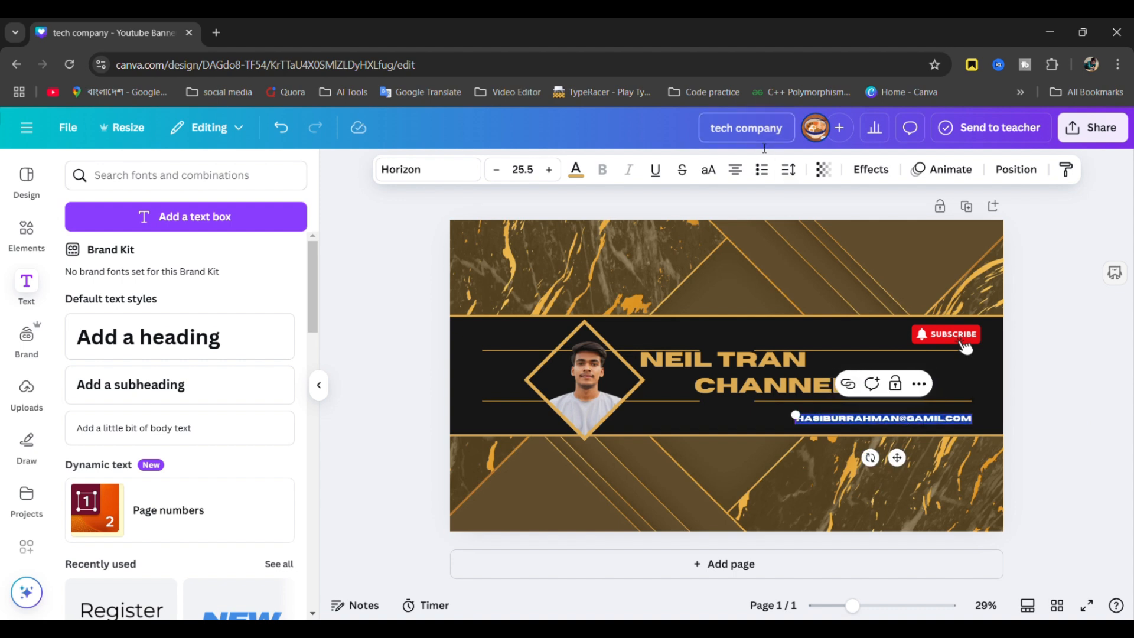
pyautogui.click(716, 175)
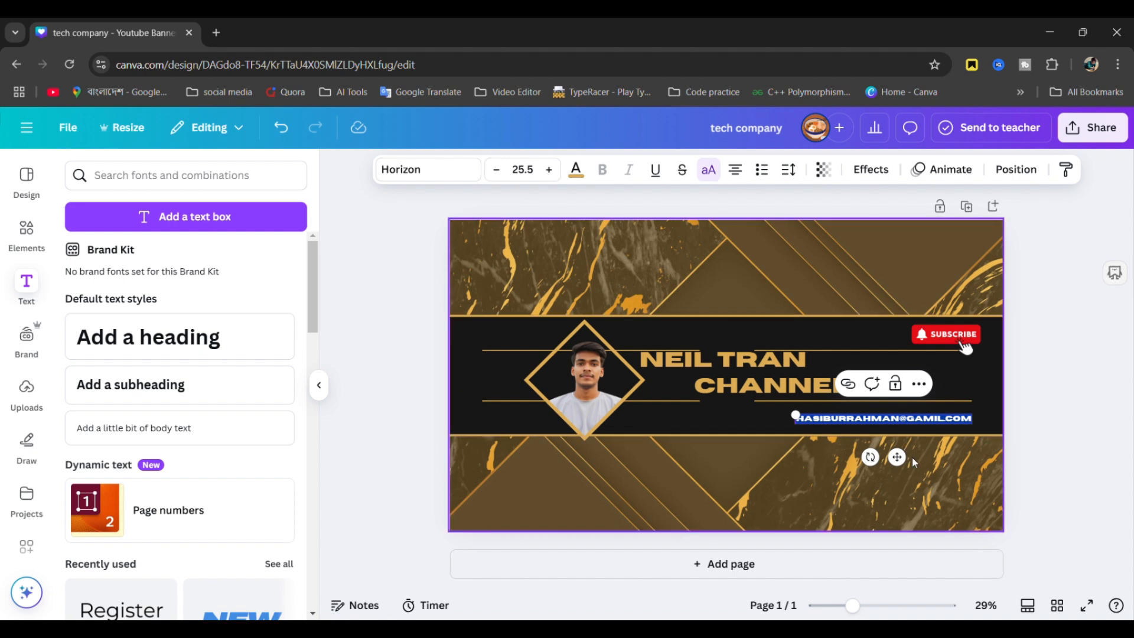
pyautogui.click(1038, 443)
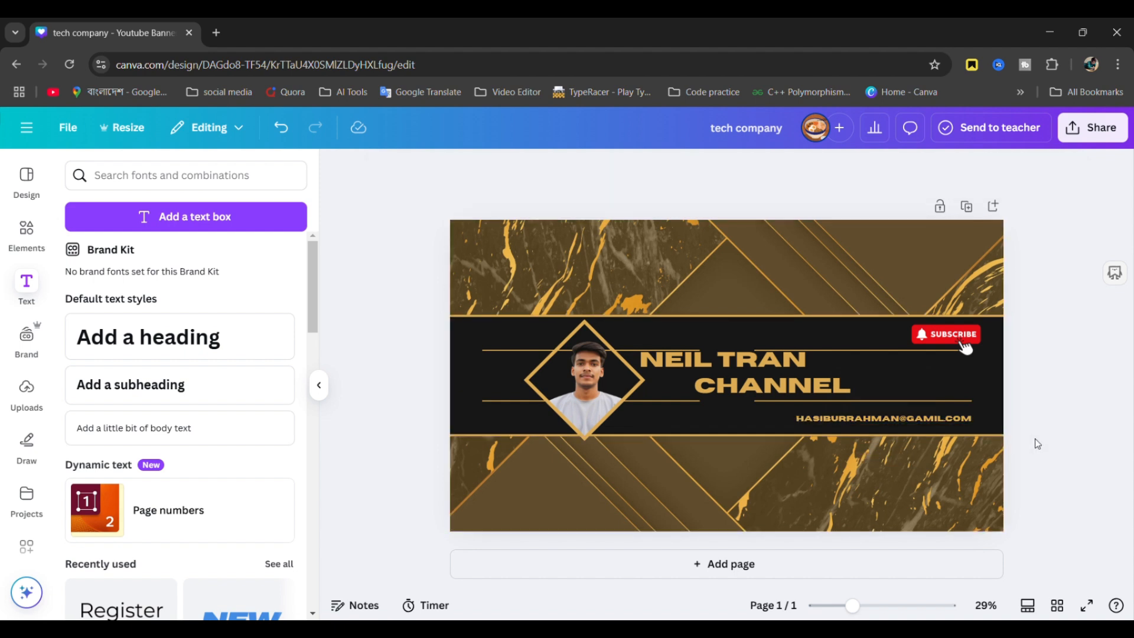
pyautogui.click(932, 426)
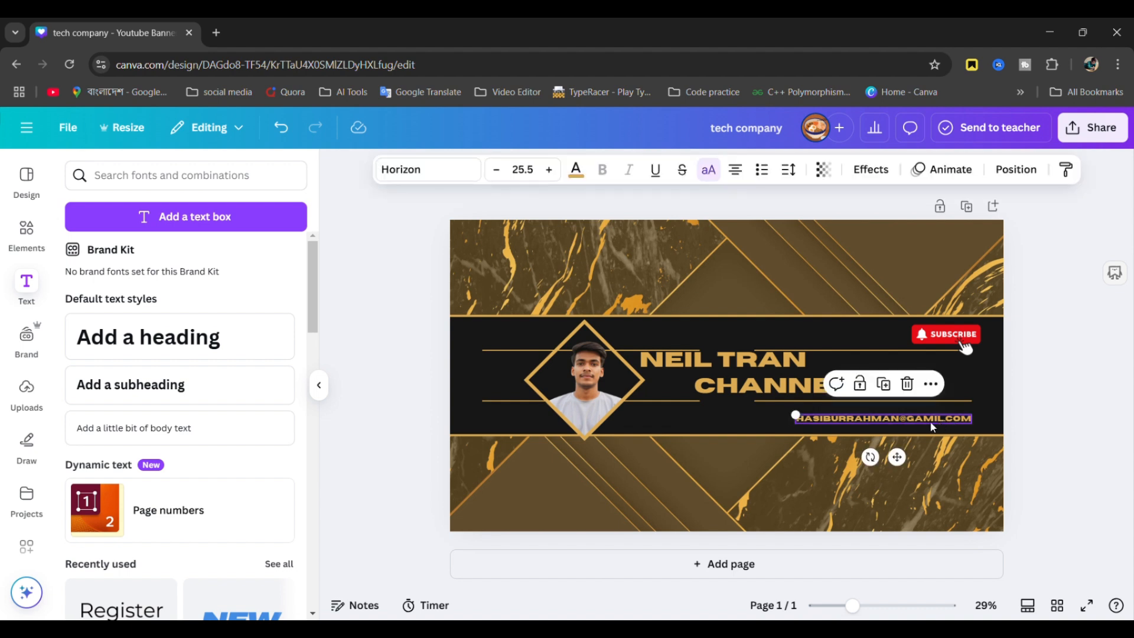
pyautogui.press('Delete')
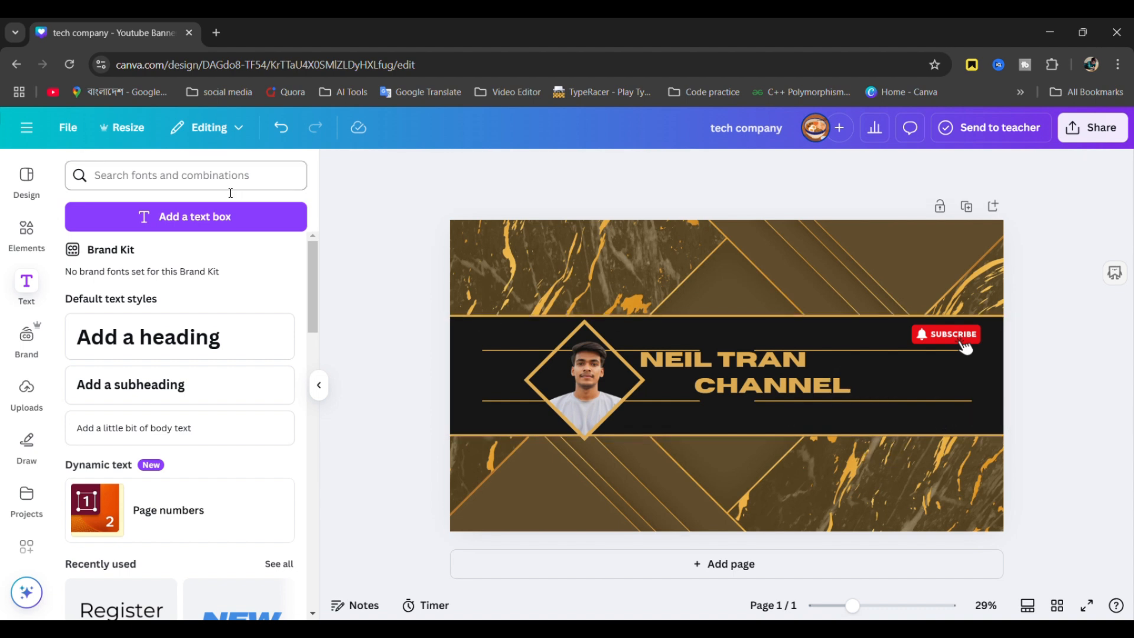
# - Add a subheading with the lowercase e-mail address and place it below CHANNEL at lower right
pyautogui.click(151, 385)
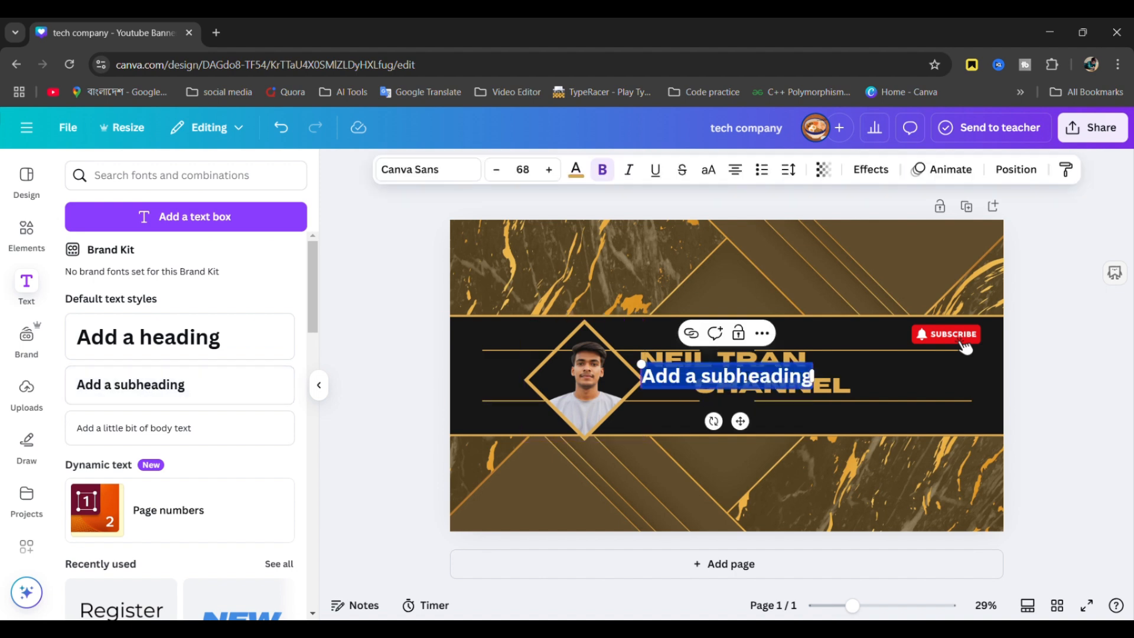
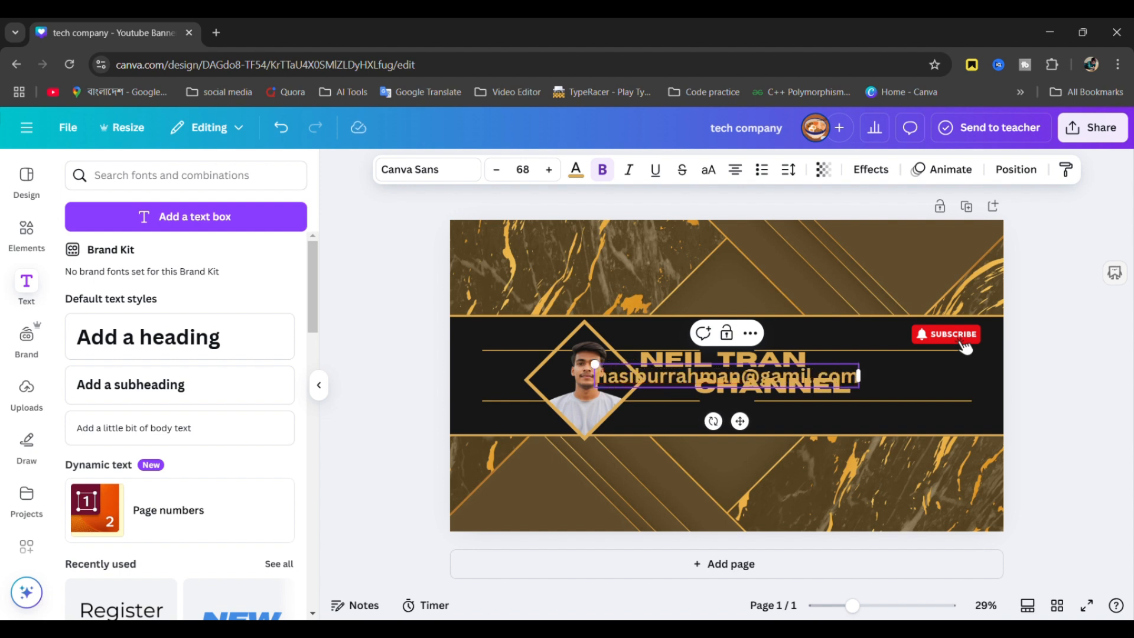
pyautogui.press('Escape')
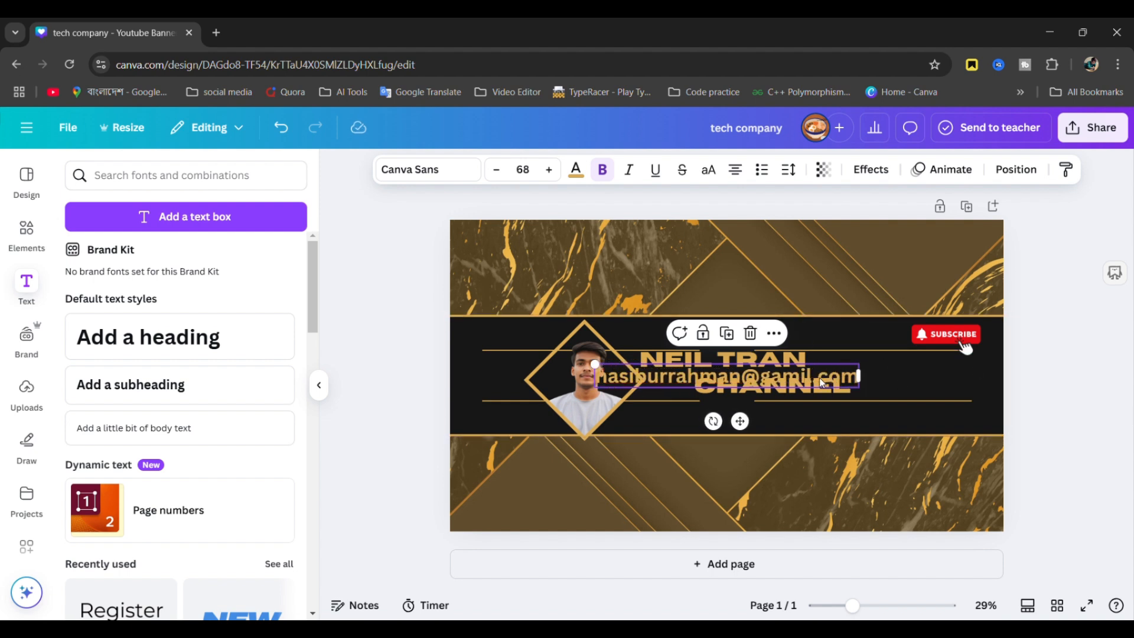
pyautogui.moveTo(808, 373); pyautogui.dragTo(893, 419)
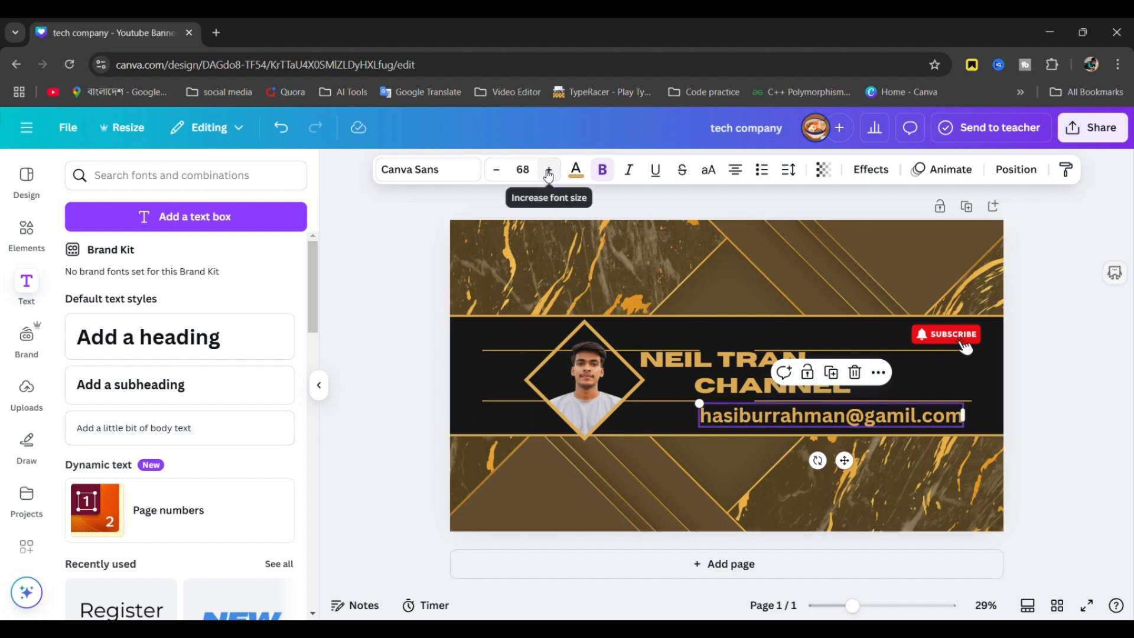
# - Reduce the e-mail line's font size from 68 to 46
pyautogui.doubleClick(504, 172)
pyautogui.doubleClick(496, 170)
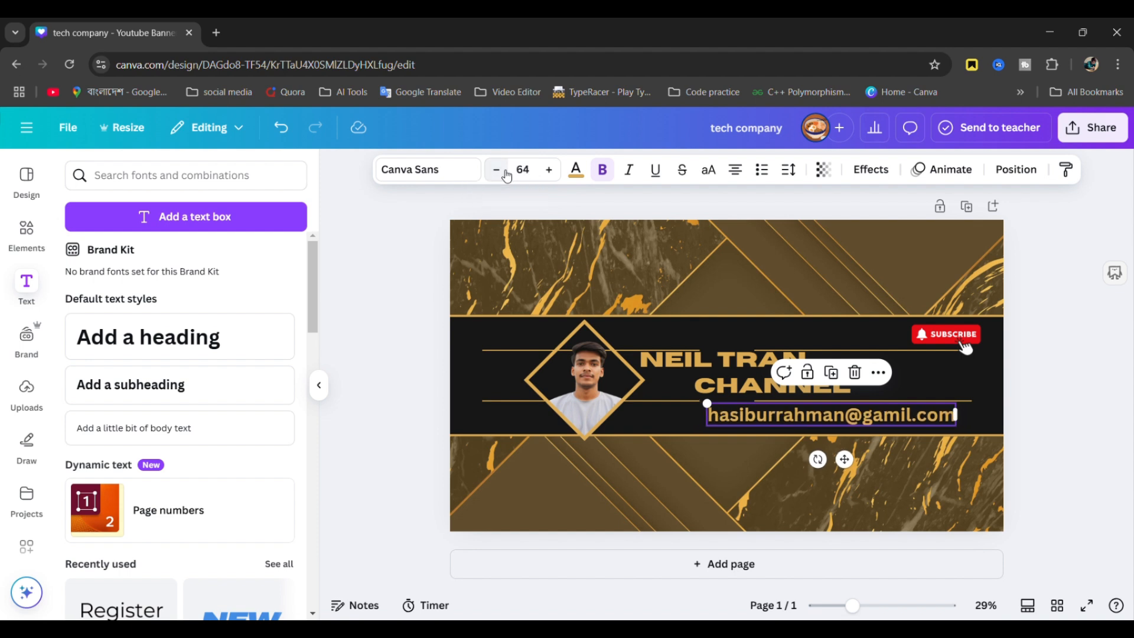
pyautogui.doubleClick(496, 171)
pyautogui.doubleClick(496, 170)
pyautogui.tripleClick(496, 170)
pyautogui.doubleClick(503, 172)
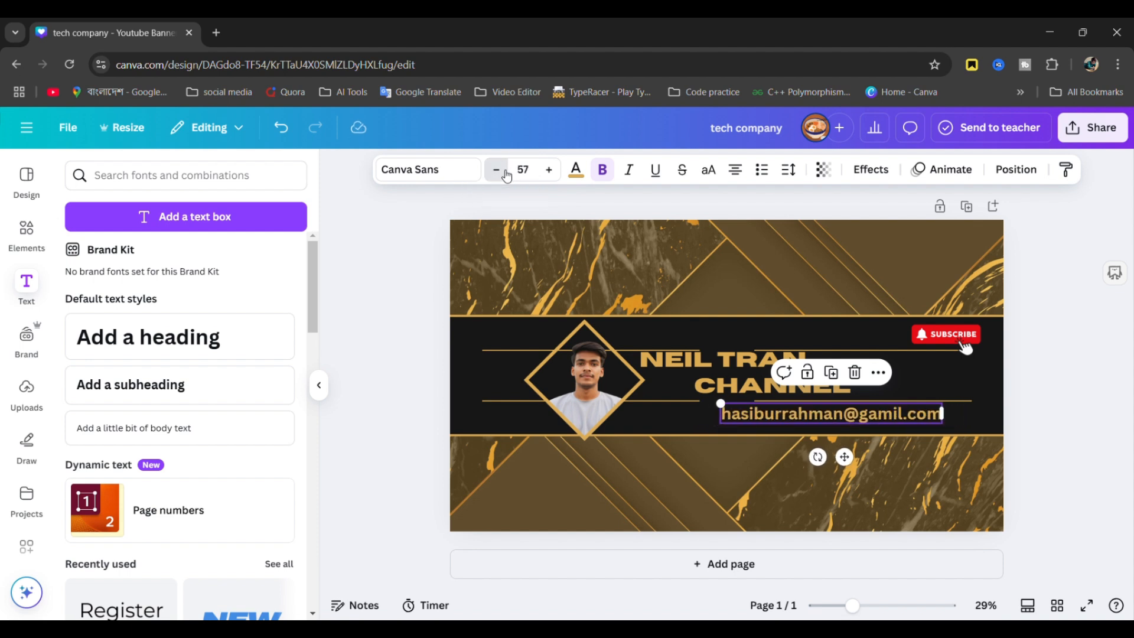
pyautogui.doubleClick(503, 172)
pyautogui.doubleClick(503, 172)
pyautogui.doubleClick(503, 172)
pyautogui.doubleClick(503, 172)
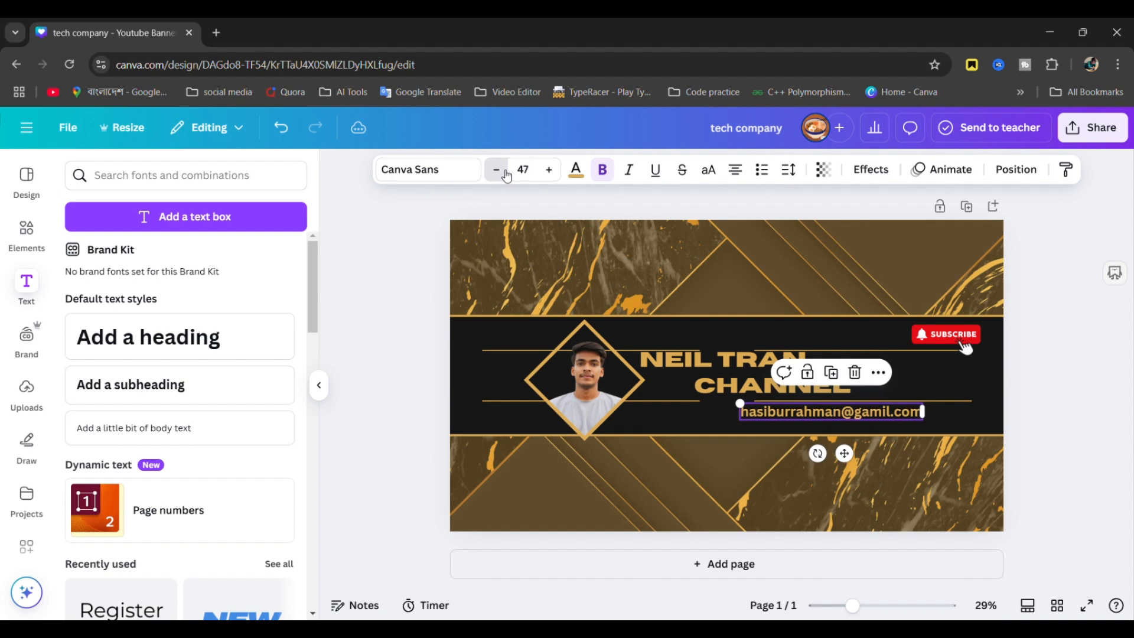
pyautogui.click(504, 172)
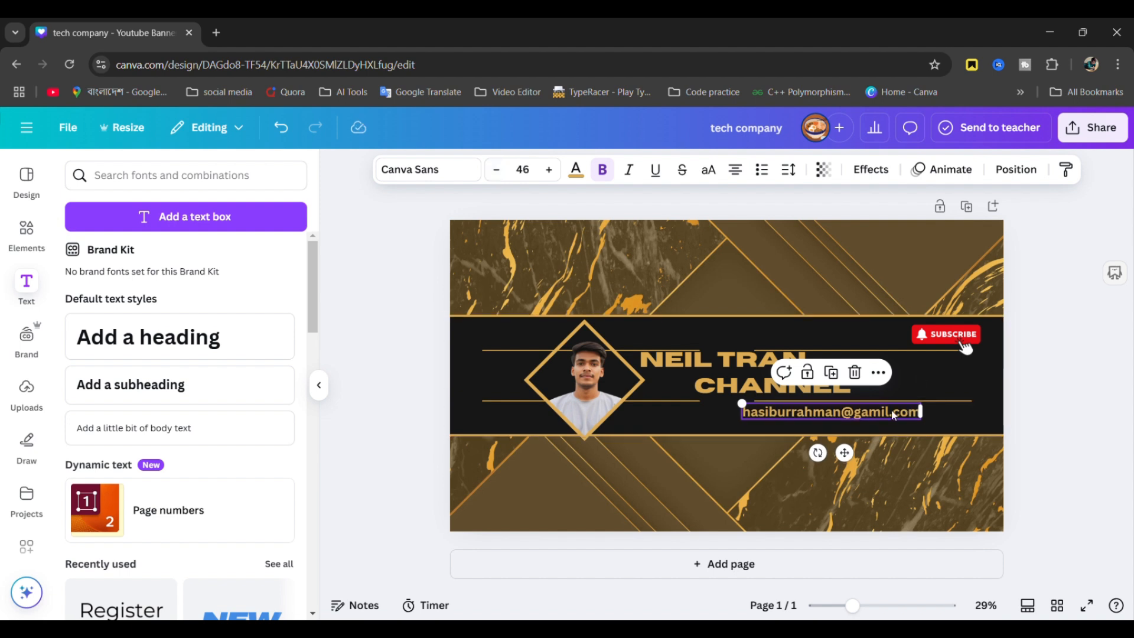
# - Make the email text red and unbolded, shrink and move it, then delete it
pyautogui.click(577, 172)
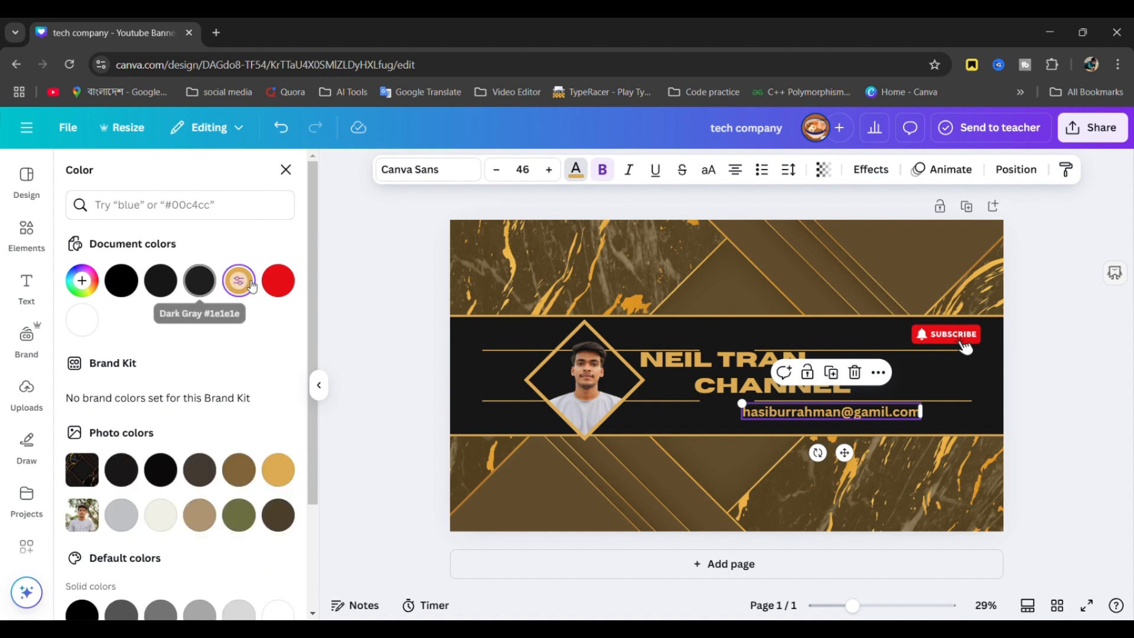
pyautogui.click(278, 281)
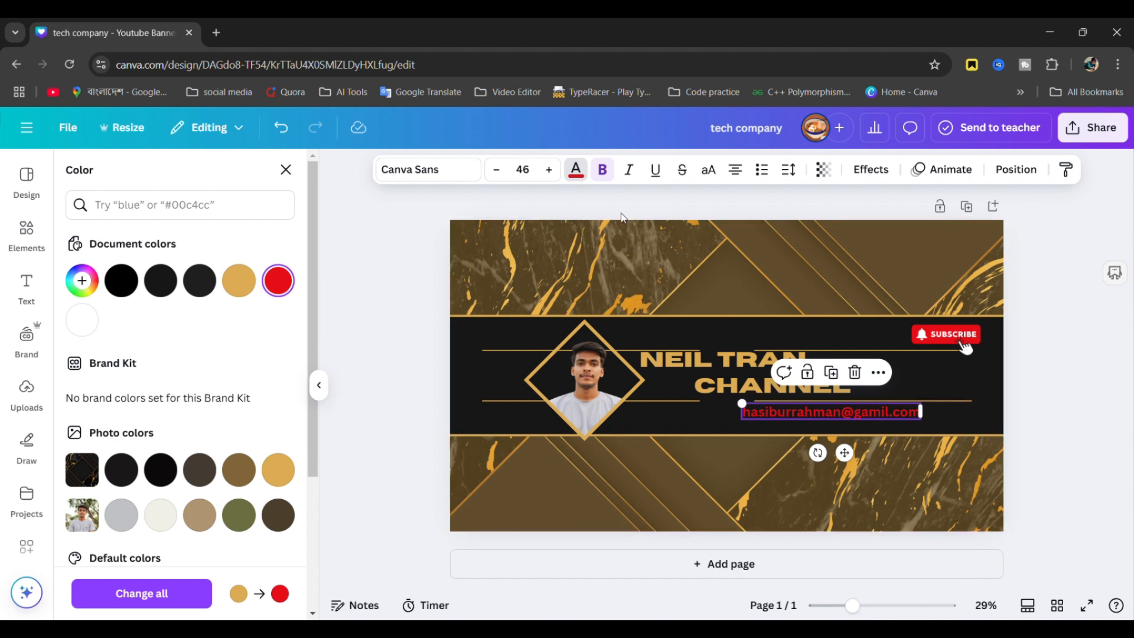
pyautogui.click(603, 171)
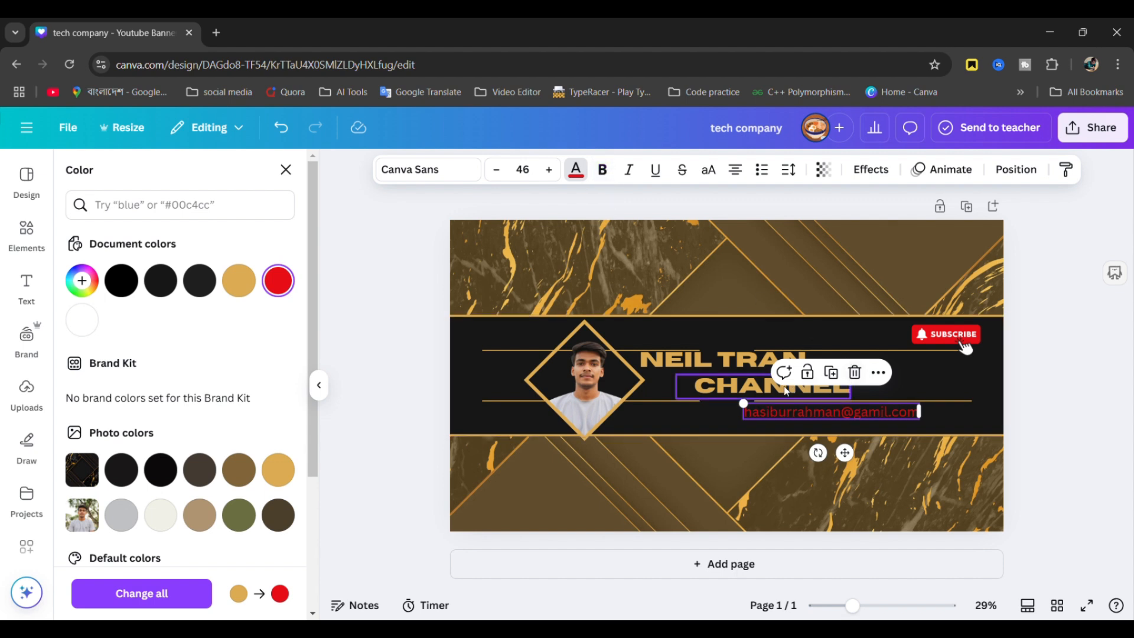
pyautogui.moveTo(743, 418); pyautogui.dragTo(788, 416)
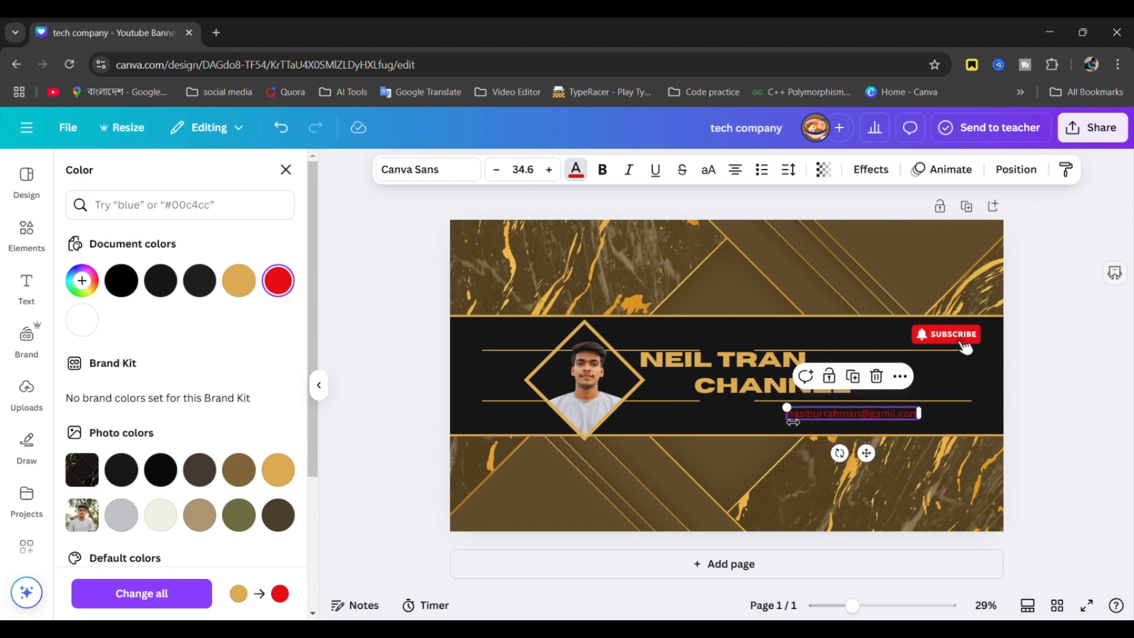
pyautogui.moveTo(904, 420); pyautogui.dragTo(974, 421)
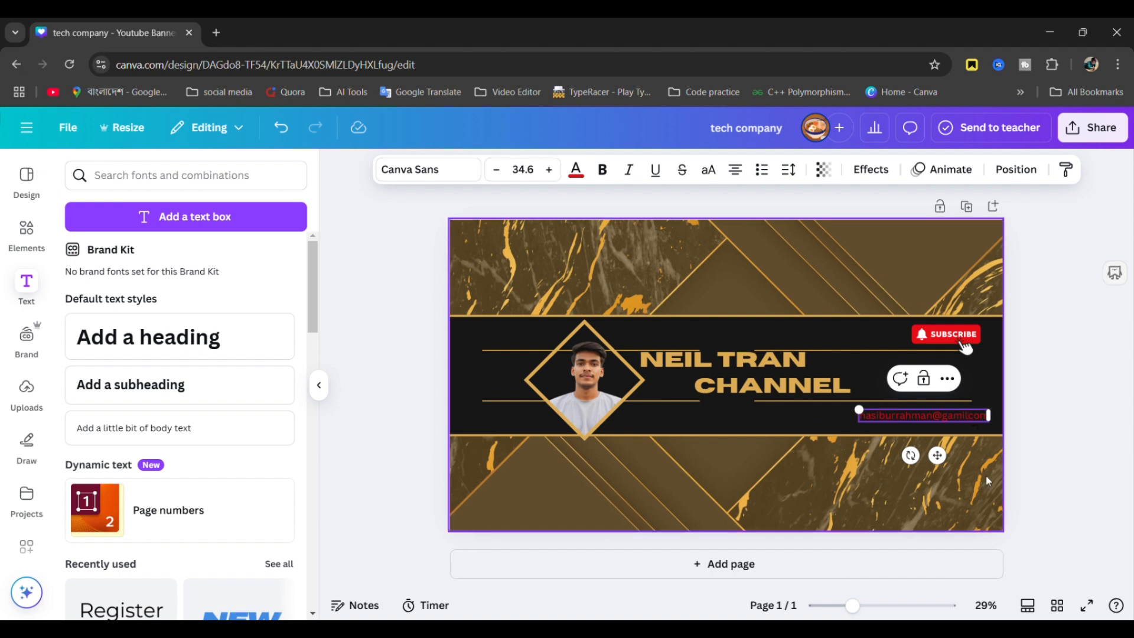
pyautogui.click(944, 417)
pyautogui.press('Delete')
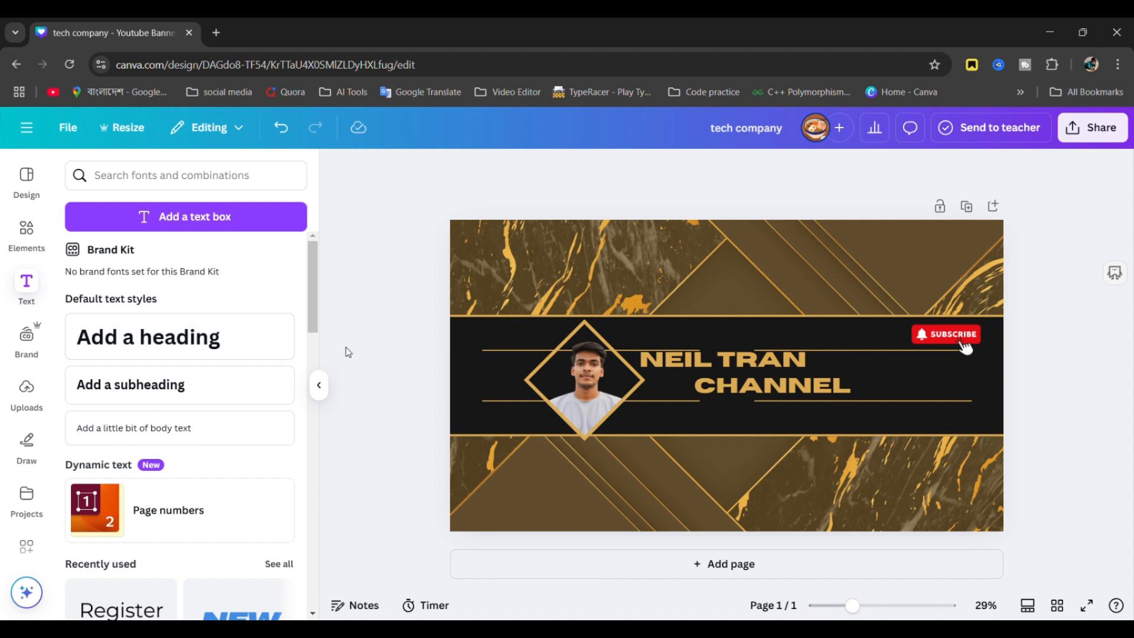
# - Filter YouTube banner templates by Subscribe and apply the gray Tips Business template
pyautogui.click(26, 176)
pyautogui.scroll(-2, 173, 420)
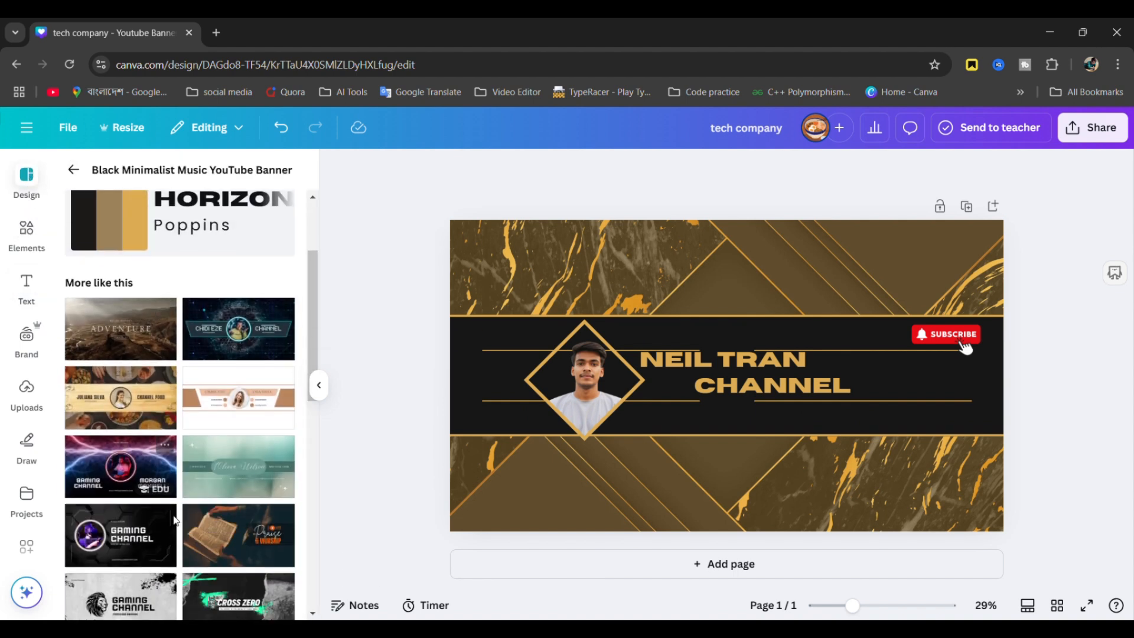
pyautogui.scroll(-3, 166, 454)
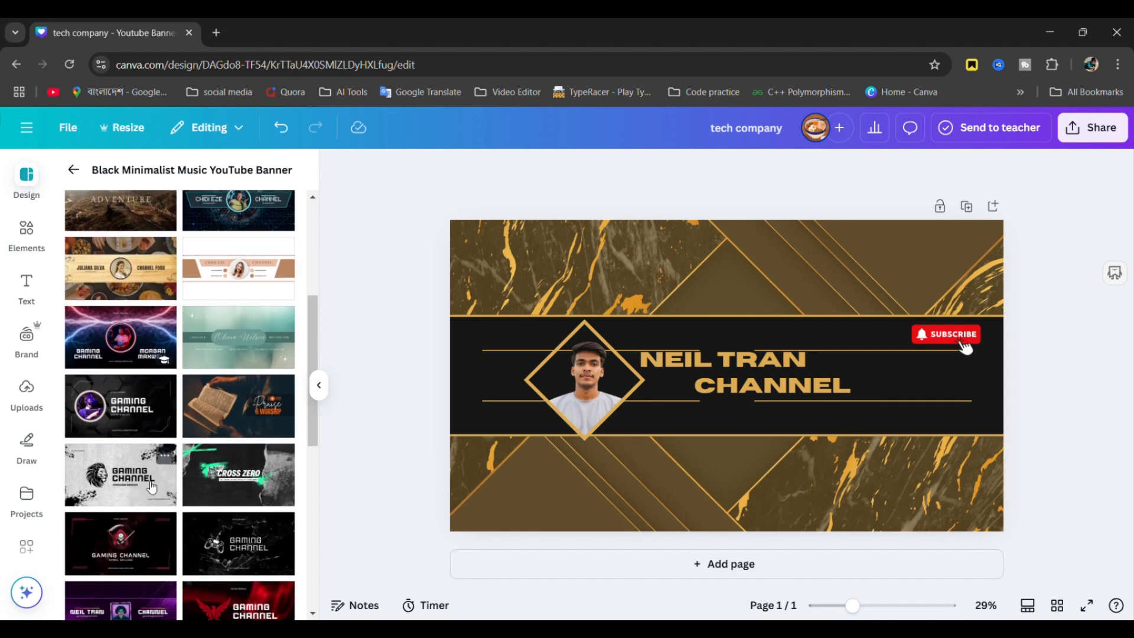
pyautogui.scroll(-4, 152, 488)
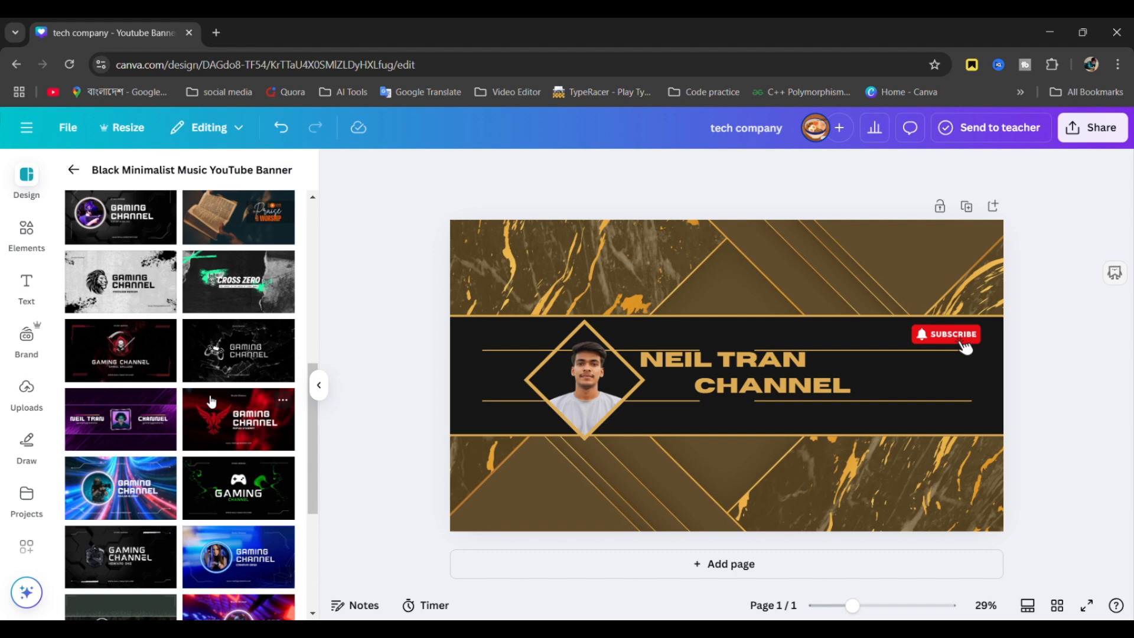
pyautogui.scroll(6, 180, 235)
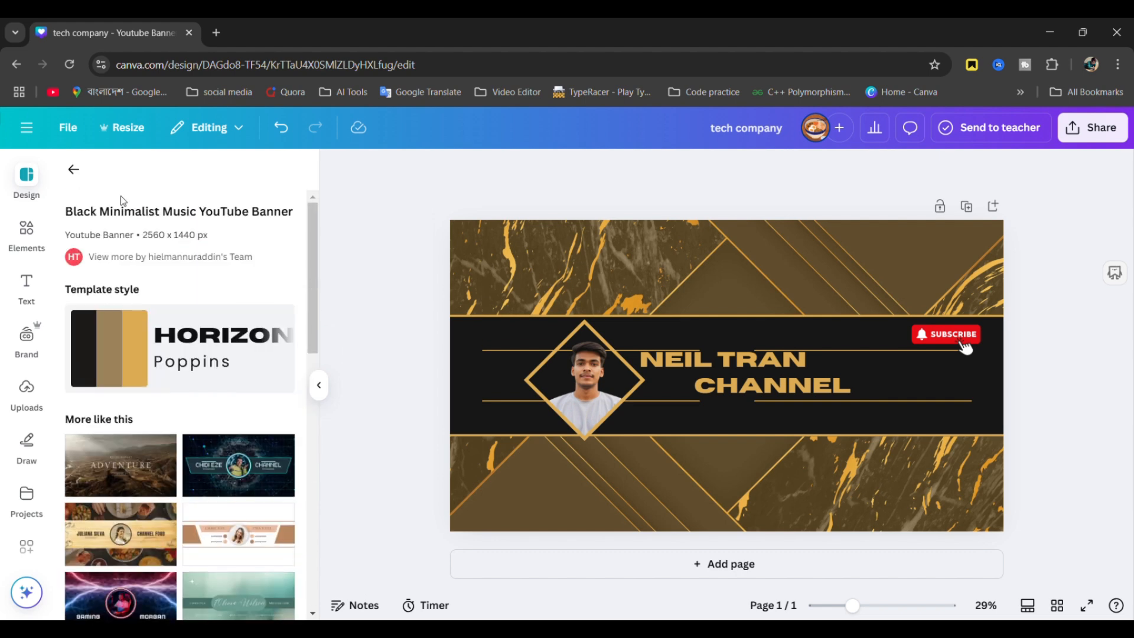
pyautogui.click(73, 169)
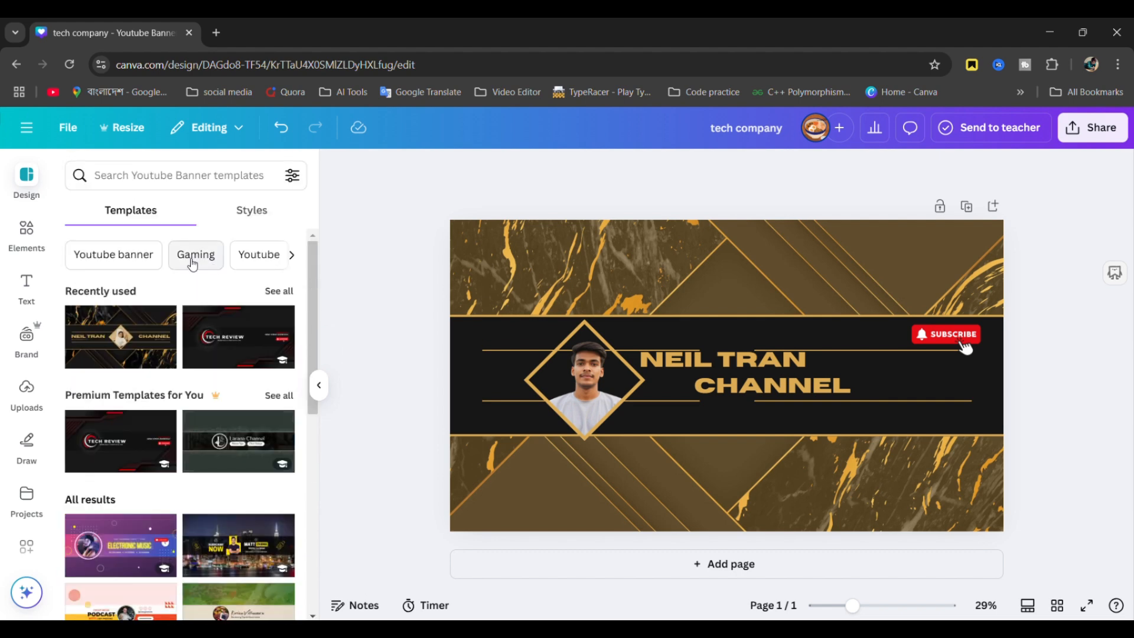
pyautogui.hscroll(5, 192, 264)
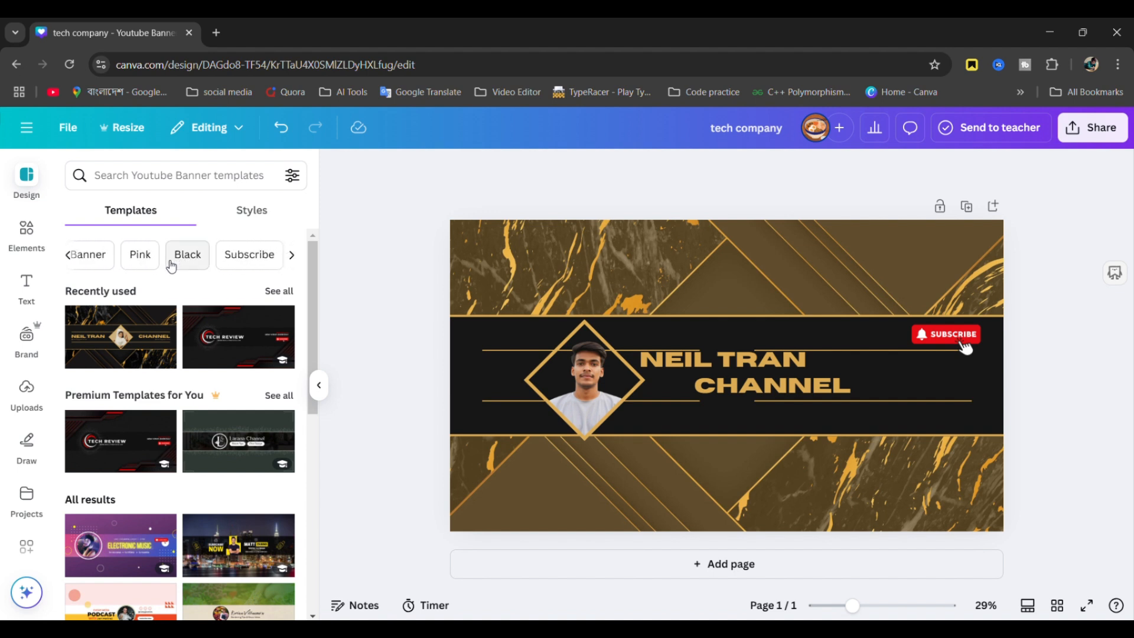
pyautogui.click(247, 267)
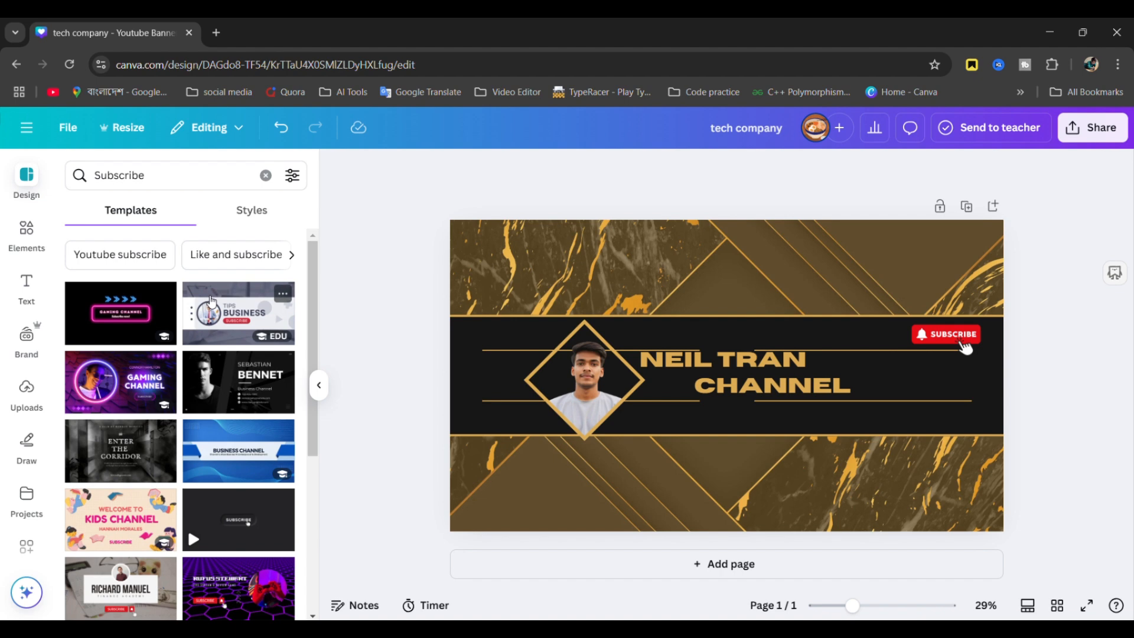
pyautogui.click(232, 321)
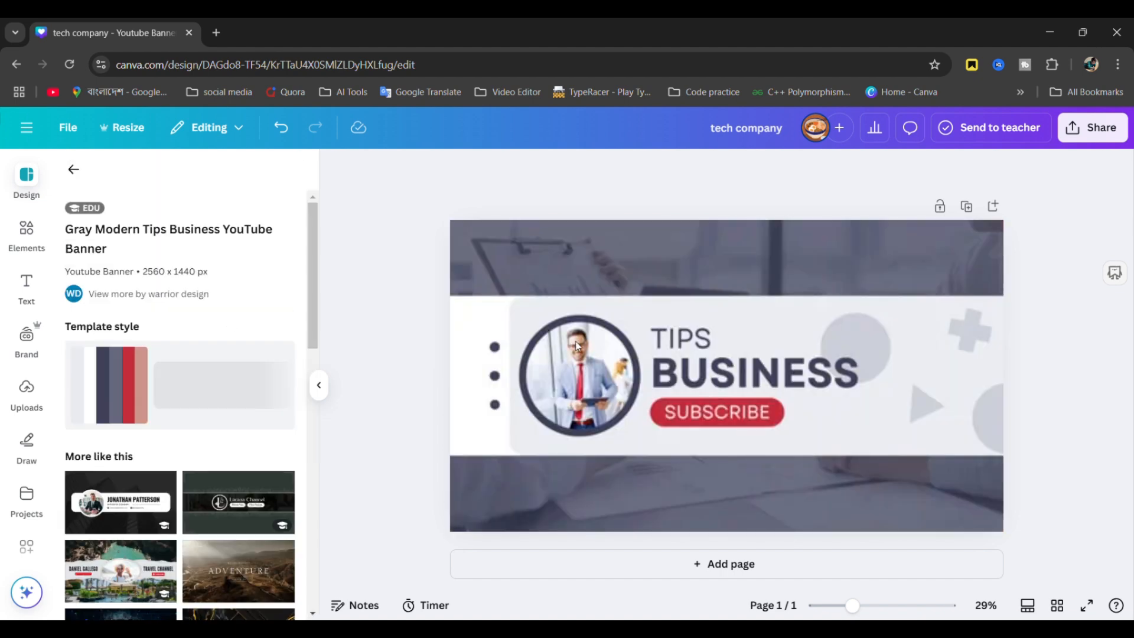
# - Browse the Subscribe template suggestions, then clear the Subscribe search
pyautogui.click(73, 169)
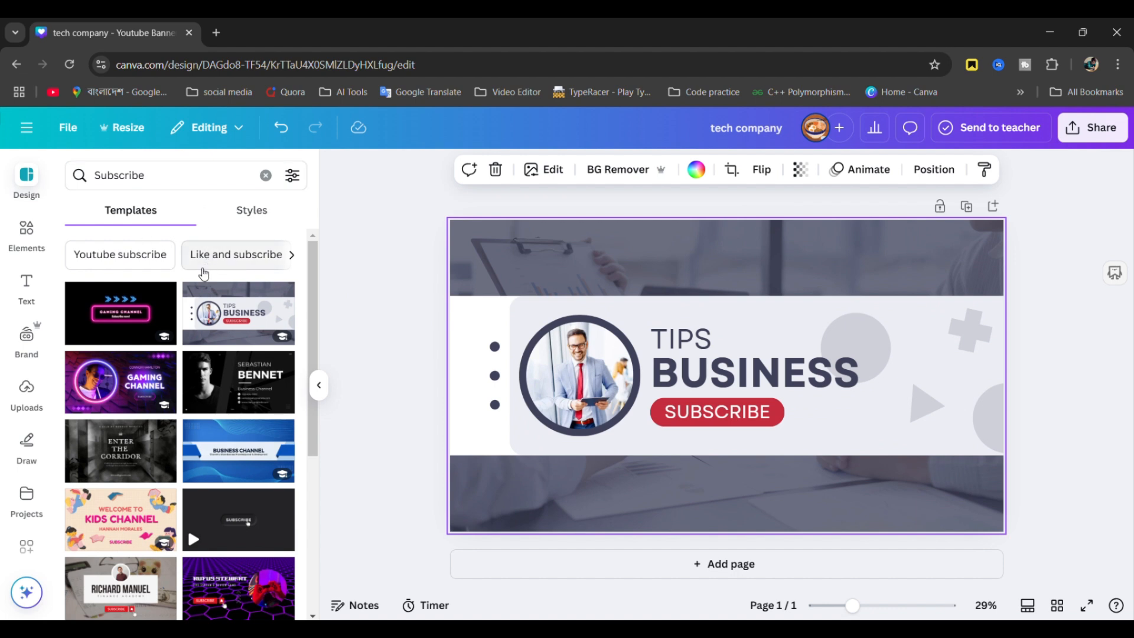
pyautogui.click(304, 257)
pyautogui.click(293, 256)
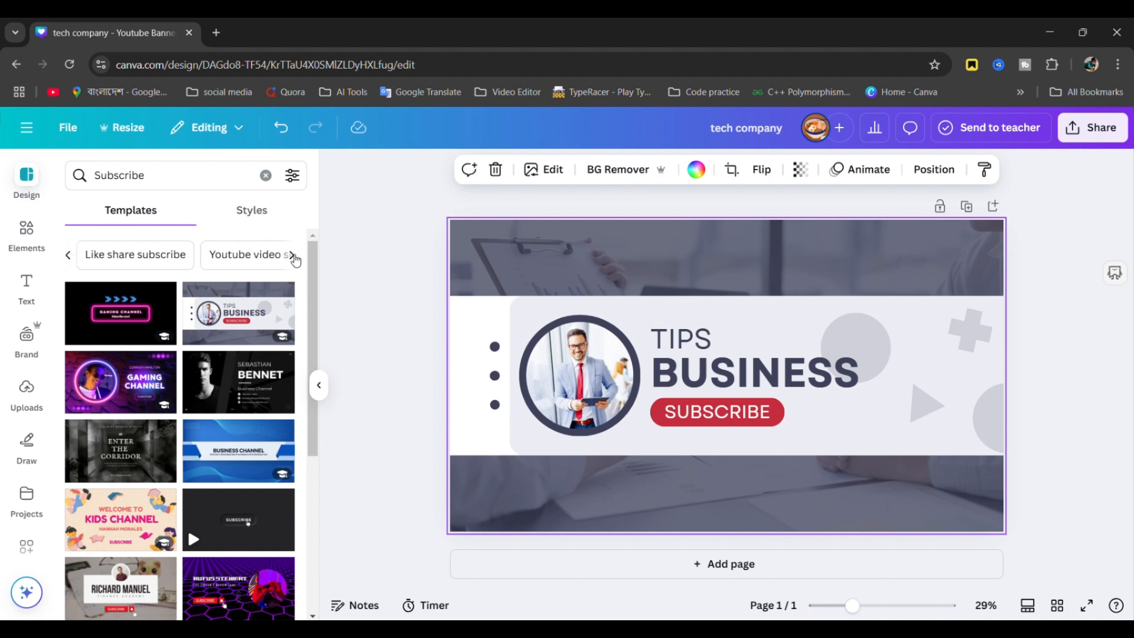
pyautogui.click(69, 258)
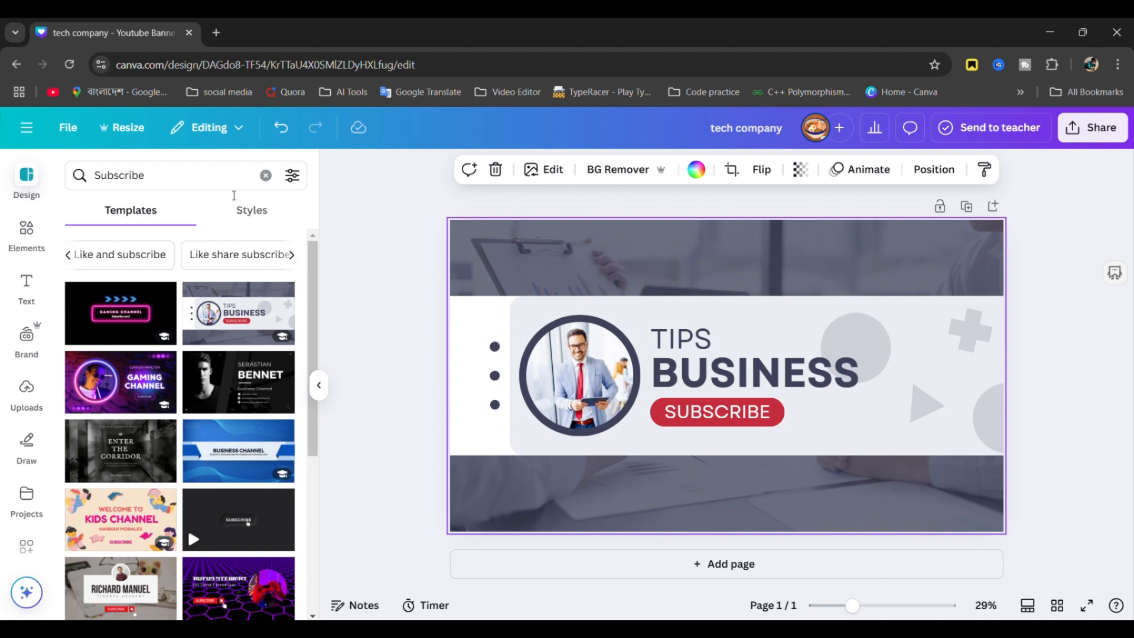
pyautogui.click(266, 175)
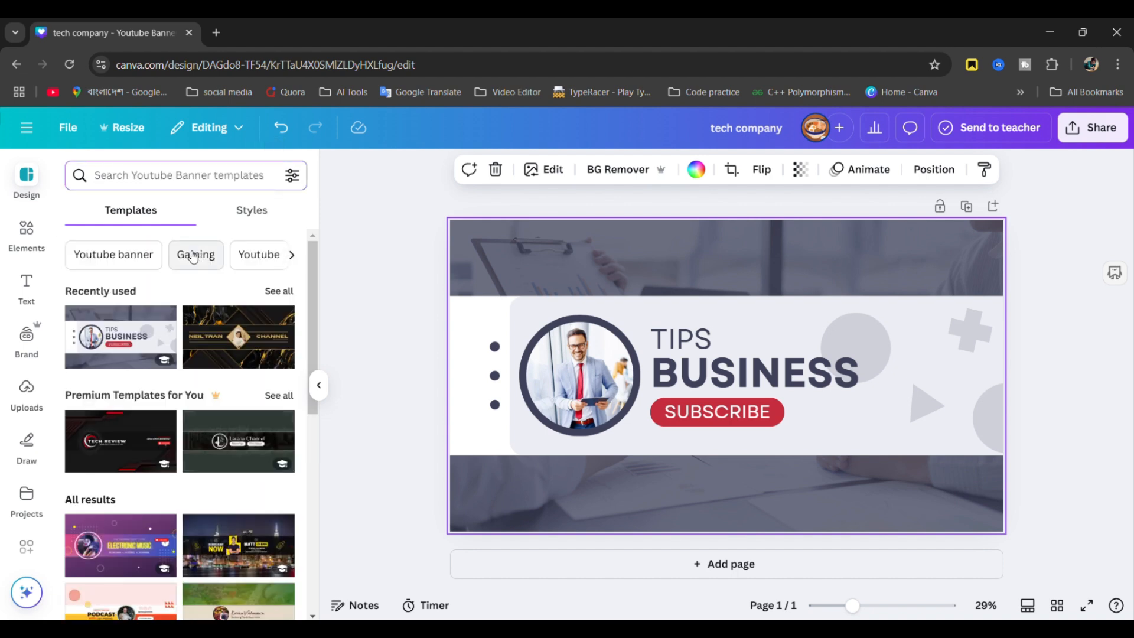
# - Search templates for 'Youtube banner', then narrow results to 'Youtube channel banner'
pyautogui.click(151, 254)
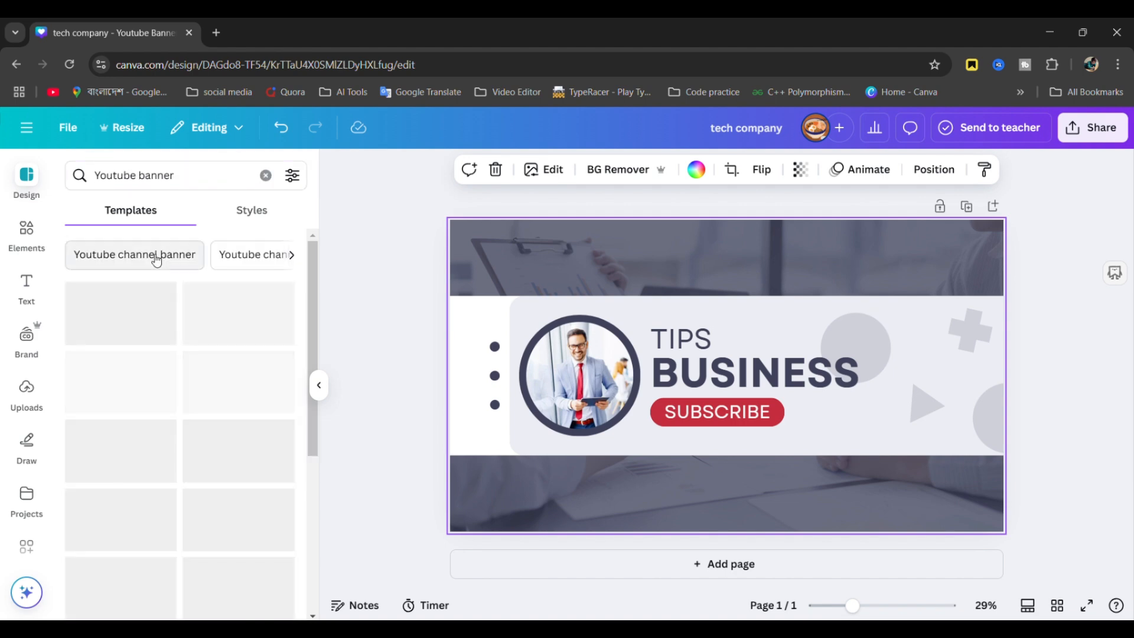
pyautogui.scroll(-3, 171, 428)
pyautogui.scroll(3, 172, 414)
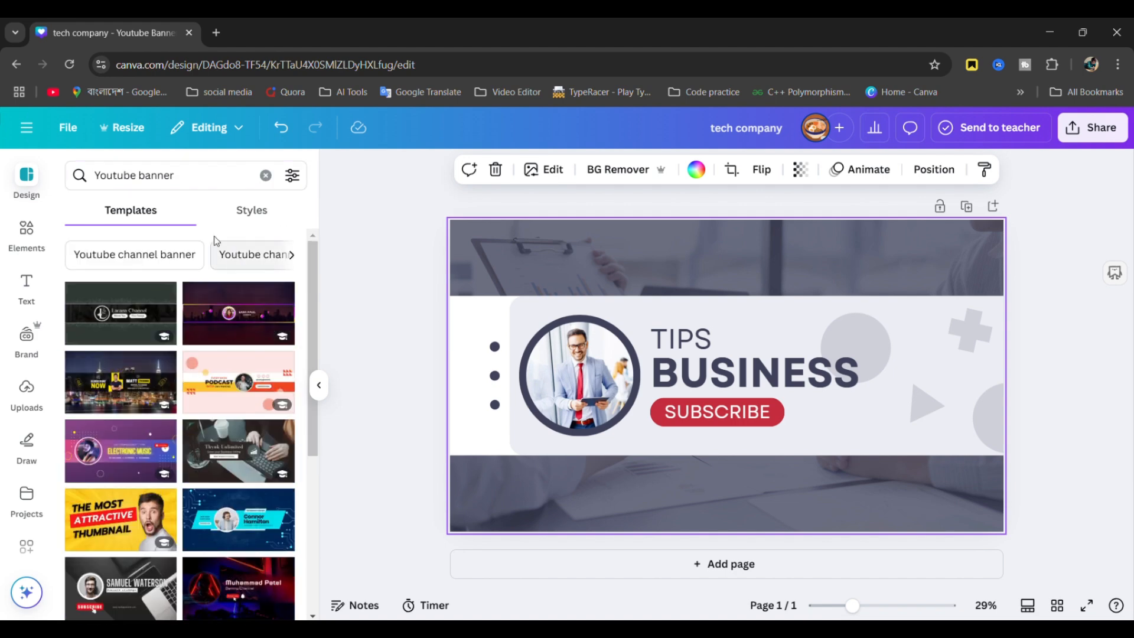
pyautogui.click(150, 262)
pyautogui.scroll(-5, 177, 471)
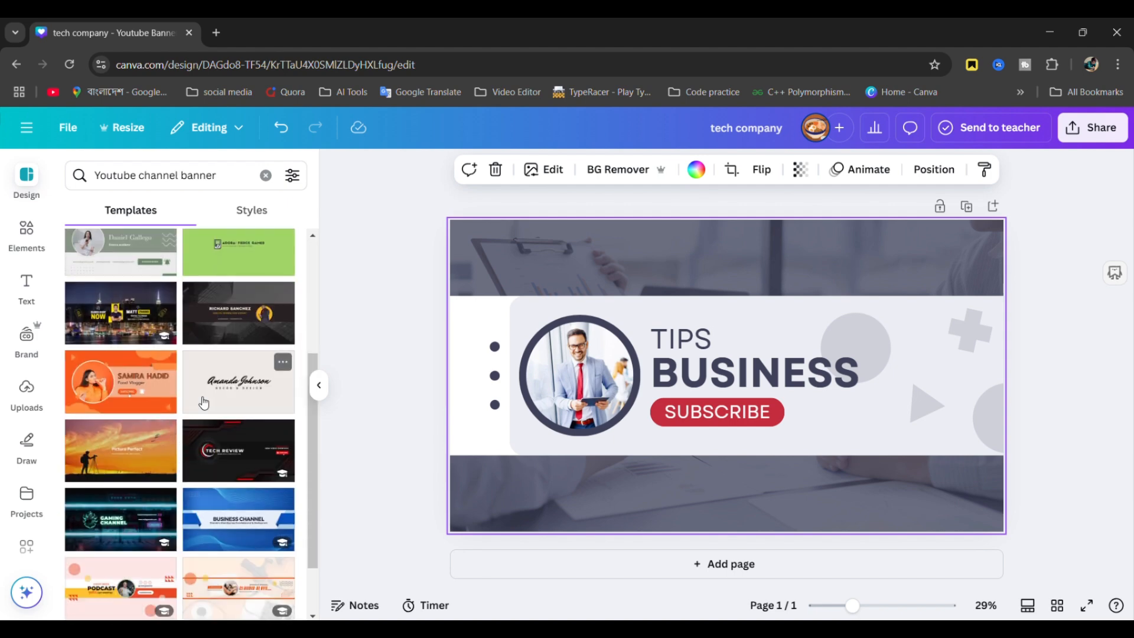
pyautogui.scroll(5, 202, 400)
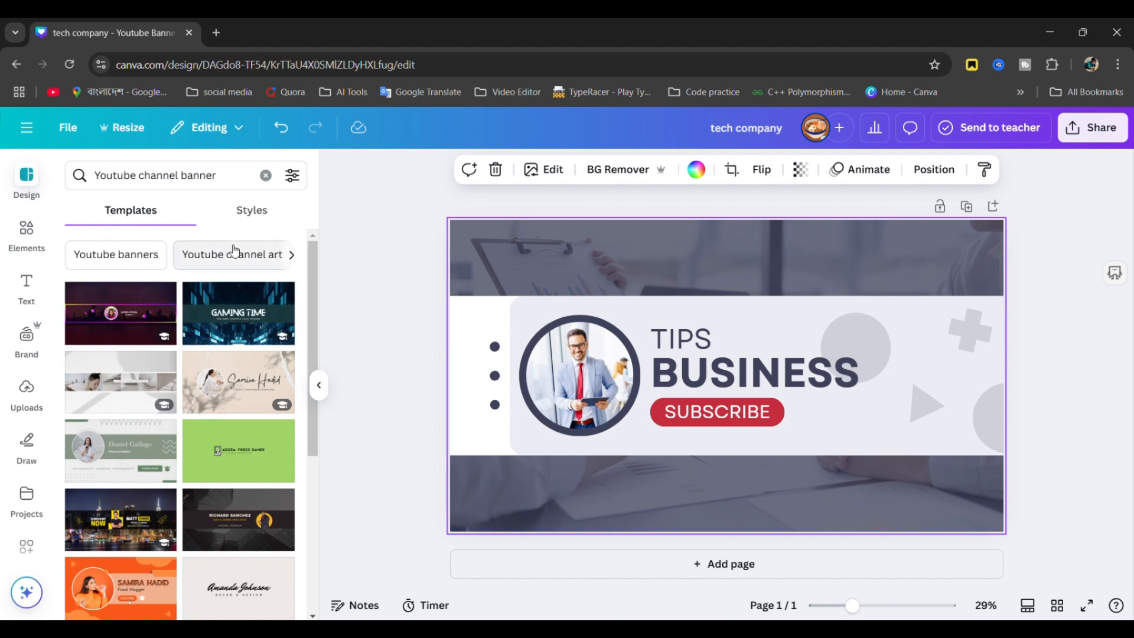